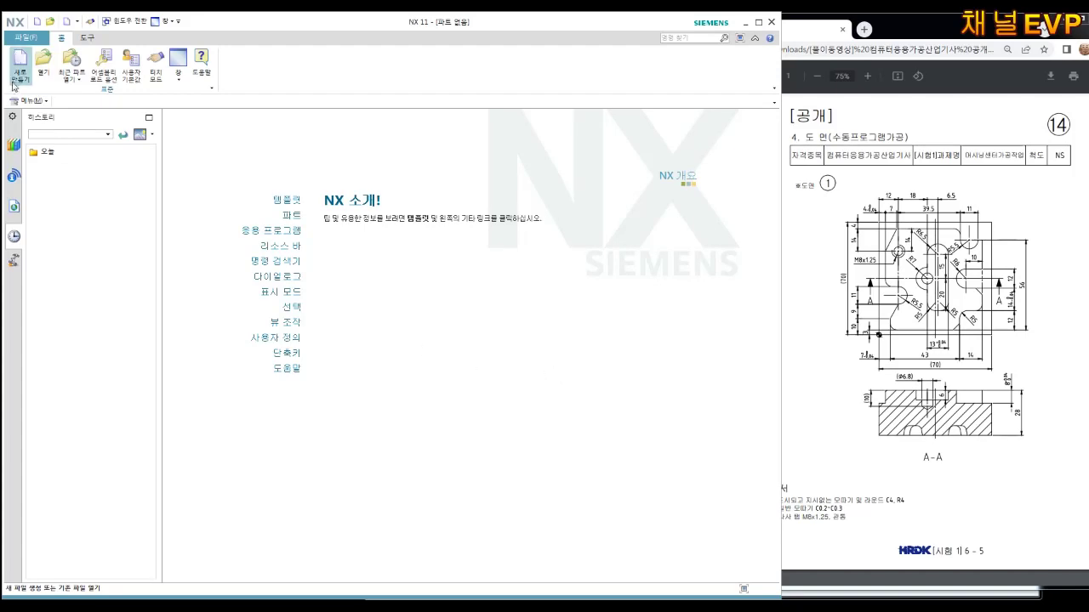
Create a new millimetre Model-template part named A-14.prt.
left_click(27, 67)
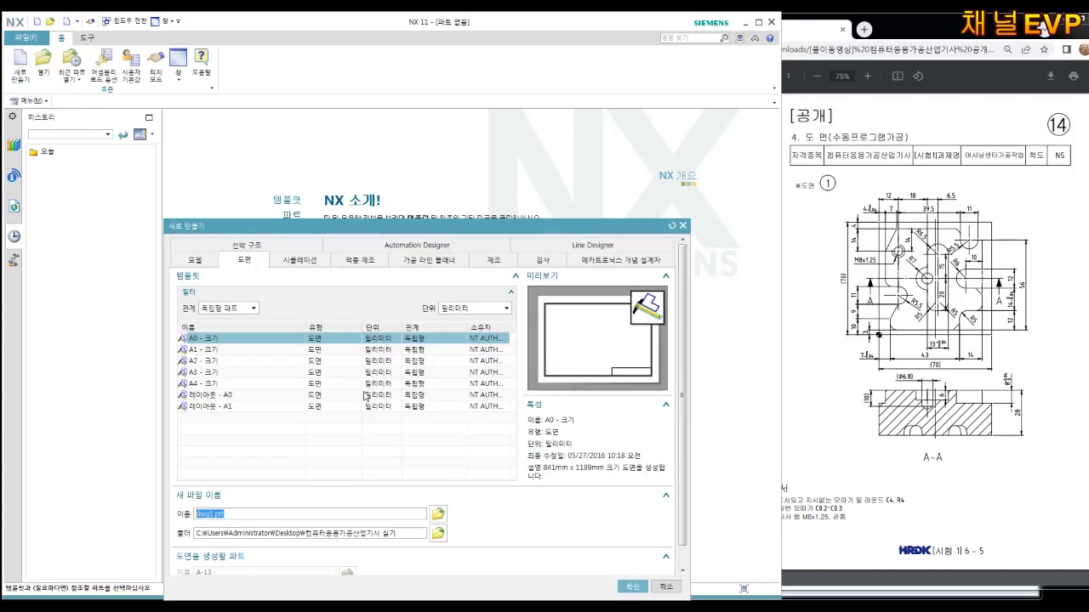
left_click(196, 261)
left_click(243, 515)
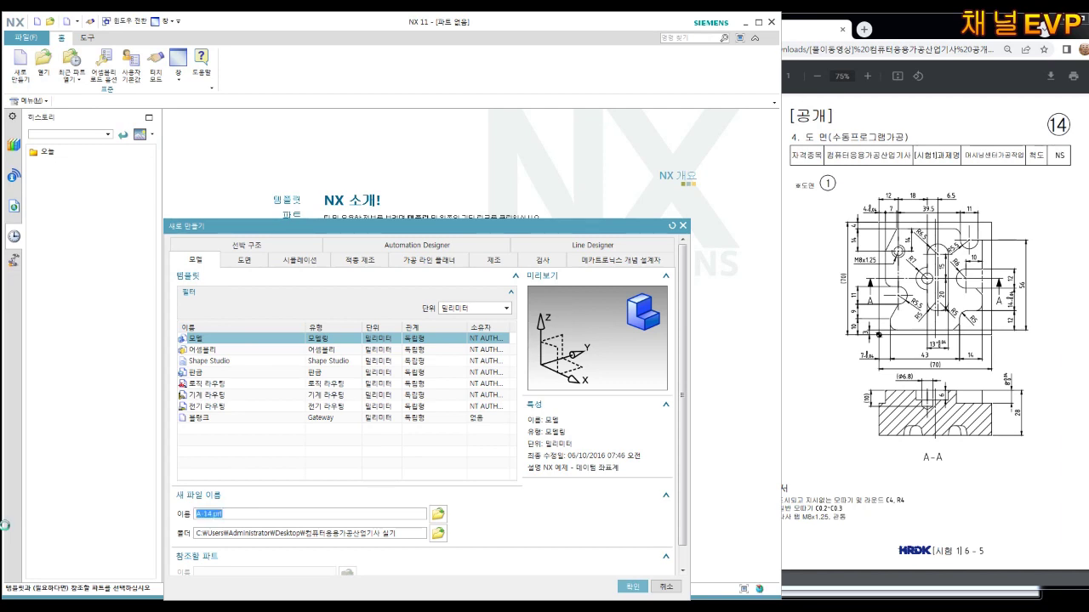
key("Return")
left_click(21, 64)
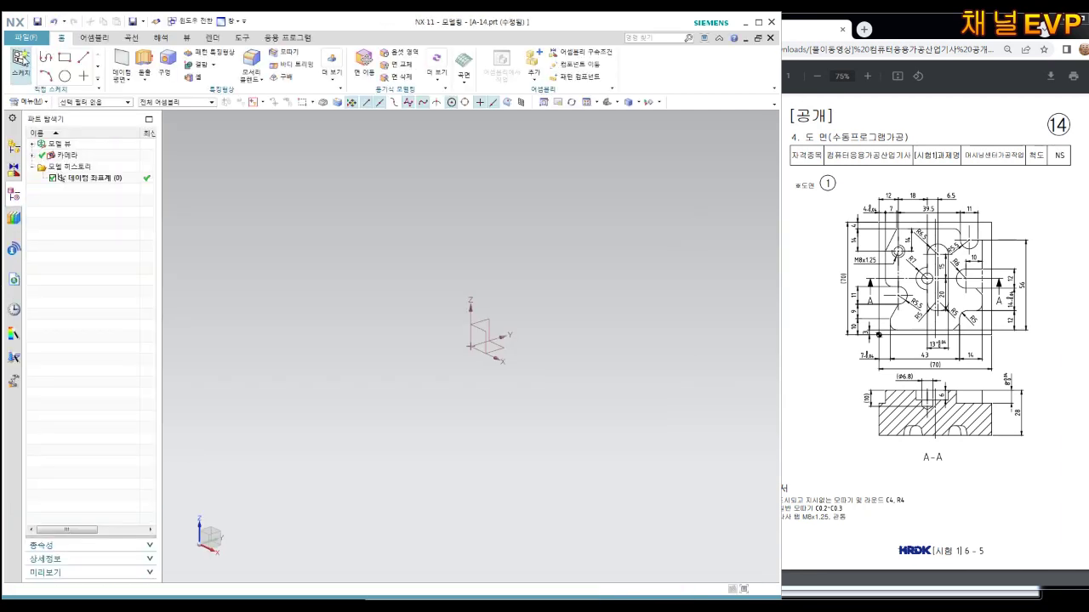
Draw a rectangle centred on the origin on the XY sketch plane.
left_click(285, 288)
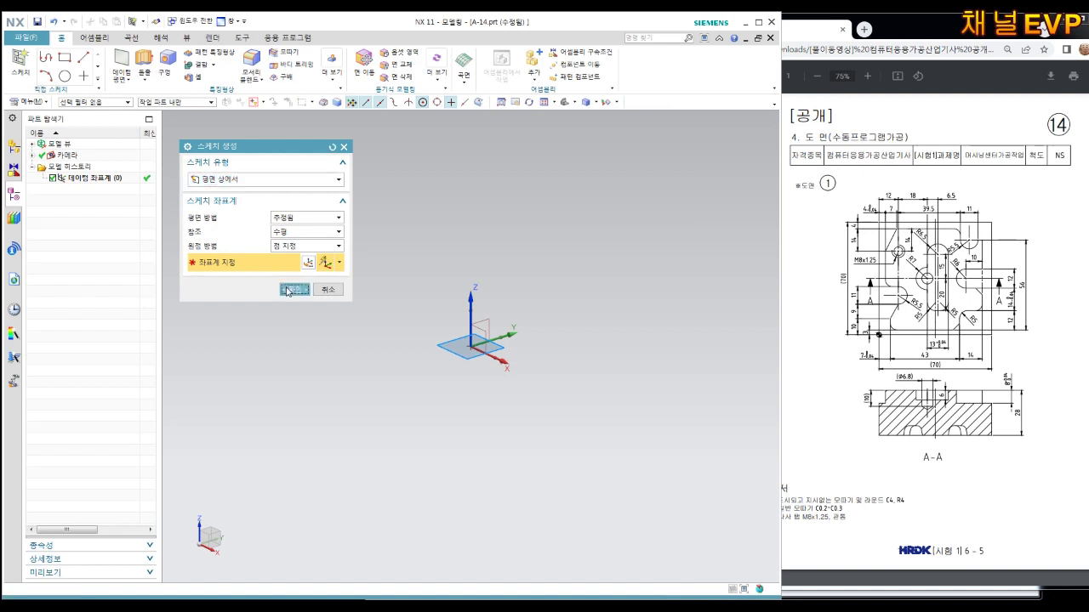
left_click(85, 60)
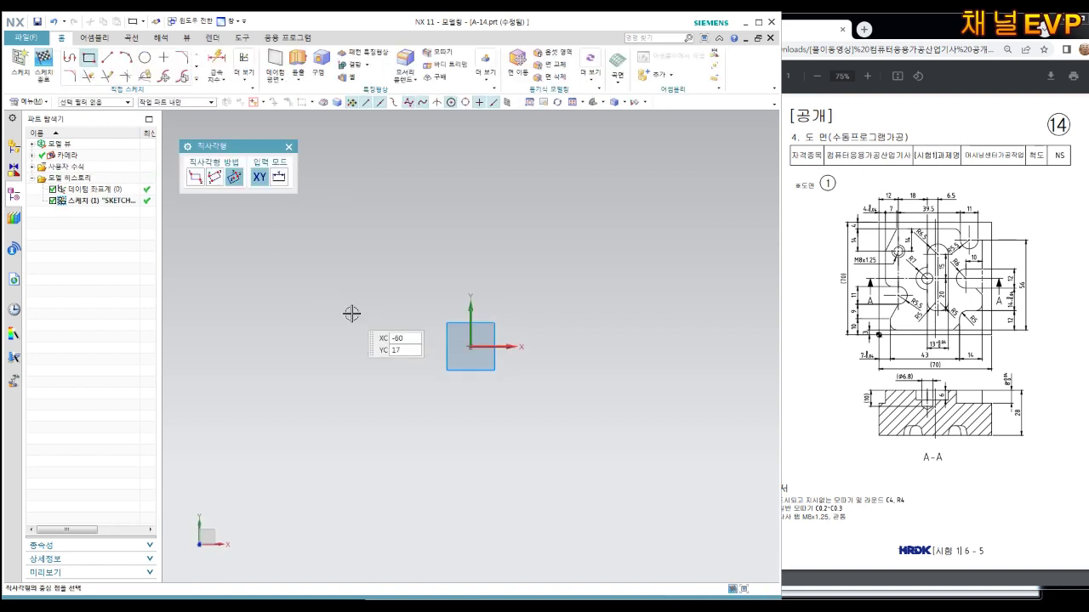
left_click(469, 347)
left_click(597, 347)
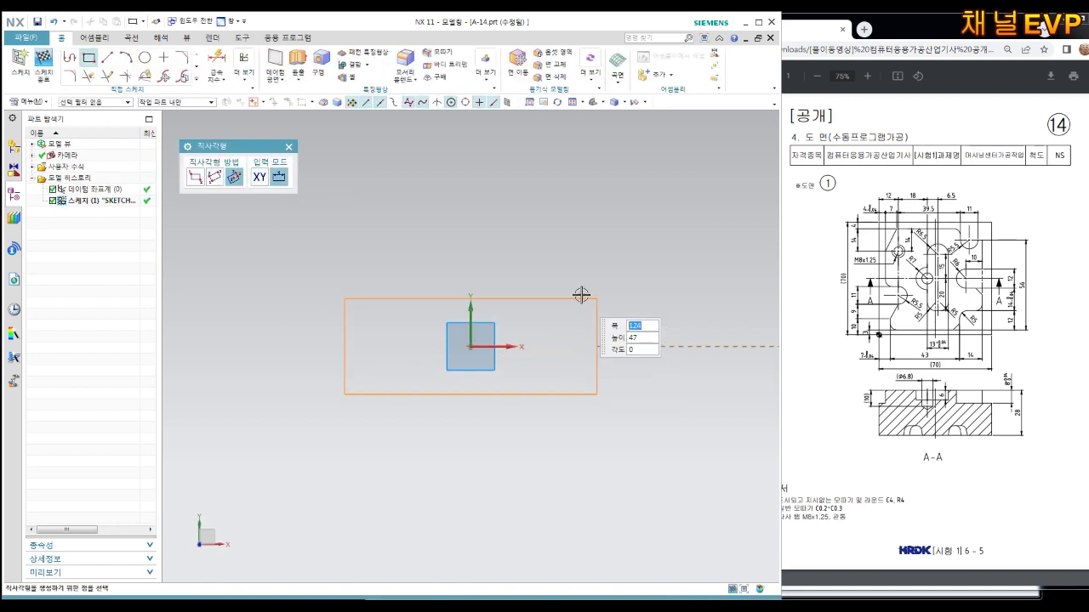
left_click(570, 234)
key("Escape")
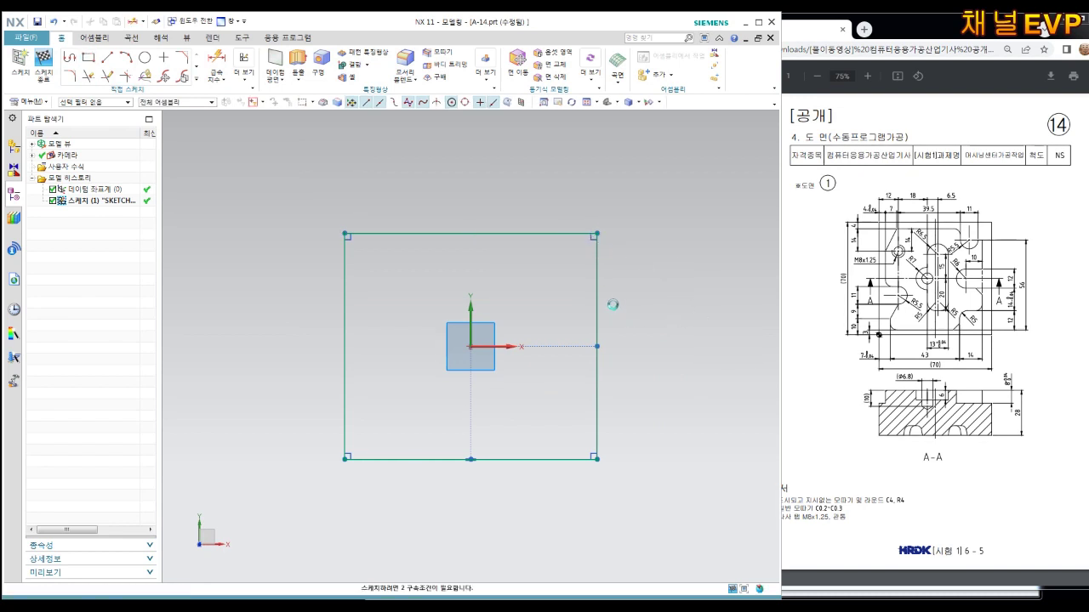
Dimension the rectangle's height and width to 70 mm and finish the sketch.
key("d")
left_click(597, 291)
left_click(640, 289)
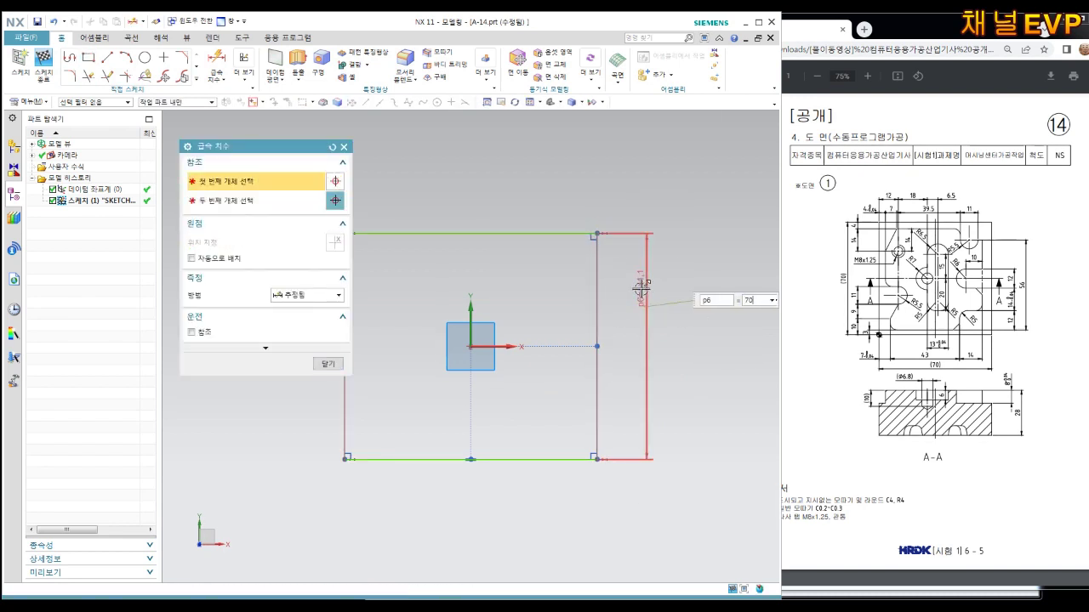
key("Return")
left_click(520, 418)
left_click(516, 443)
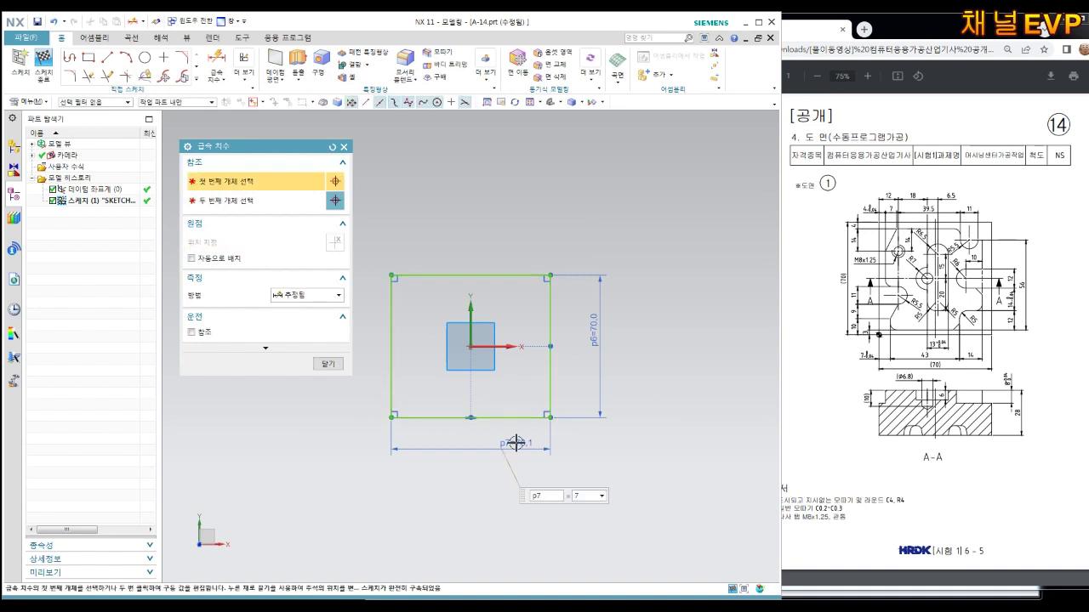
type("70")
key("Return")
key("Escape")
key("Home")
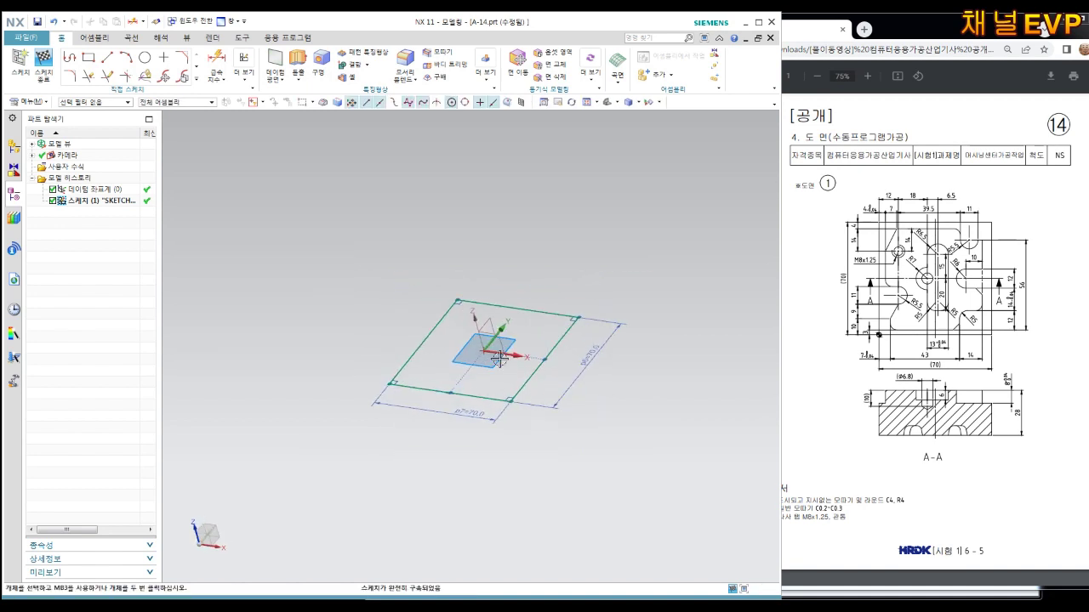
left_click(44, 66)
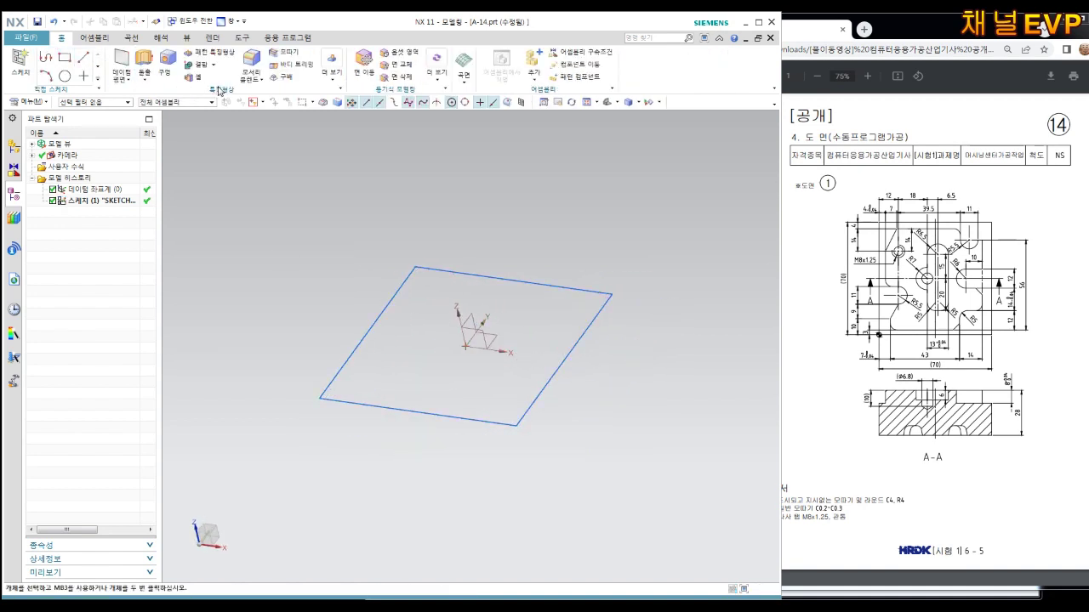
Extrude the square sketch -28 mm into a solid block.
left_click(145, 66)
left_click(451, 273)
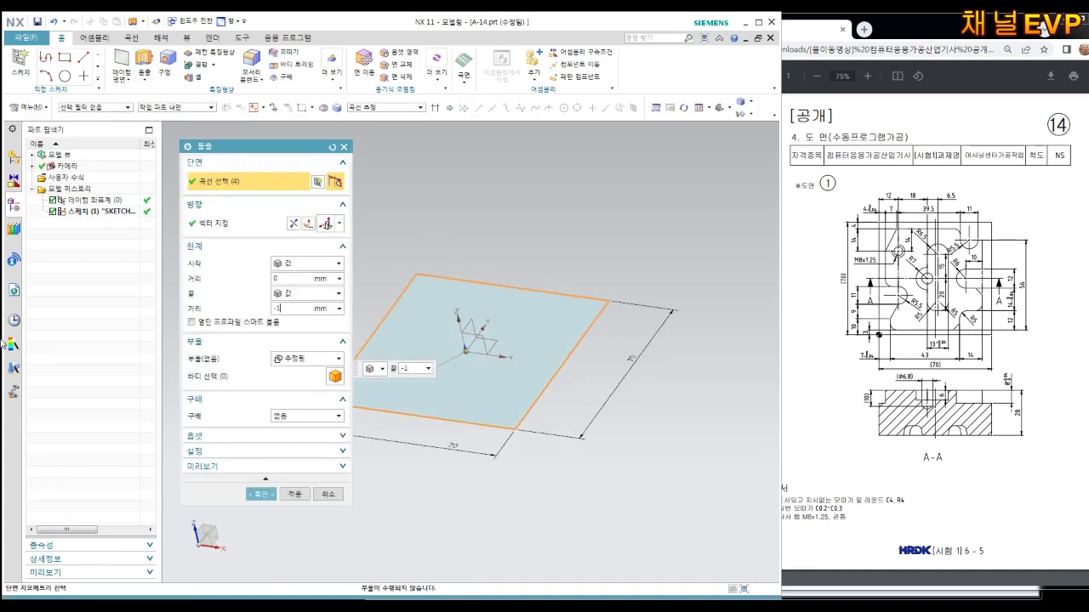
type("-28")
key("Return")
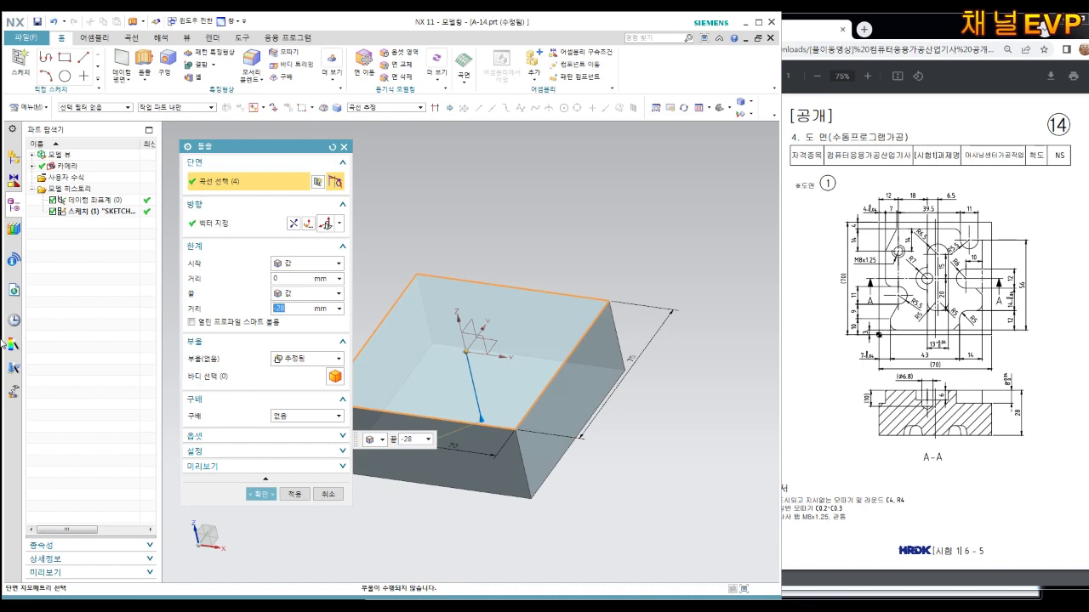
left_click(261, 493)
scroll(486, 268, "up", 2)
Hide the square sketch and pick the block's top face for a hole.
right_click(490, 281)
left_click(515, 304)
scroll(510, 281, "down", 2)
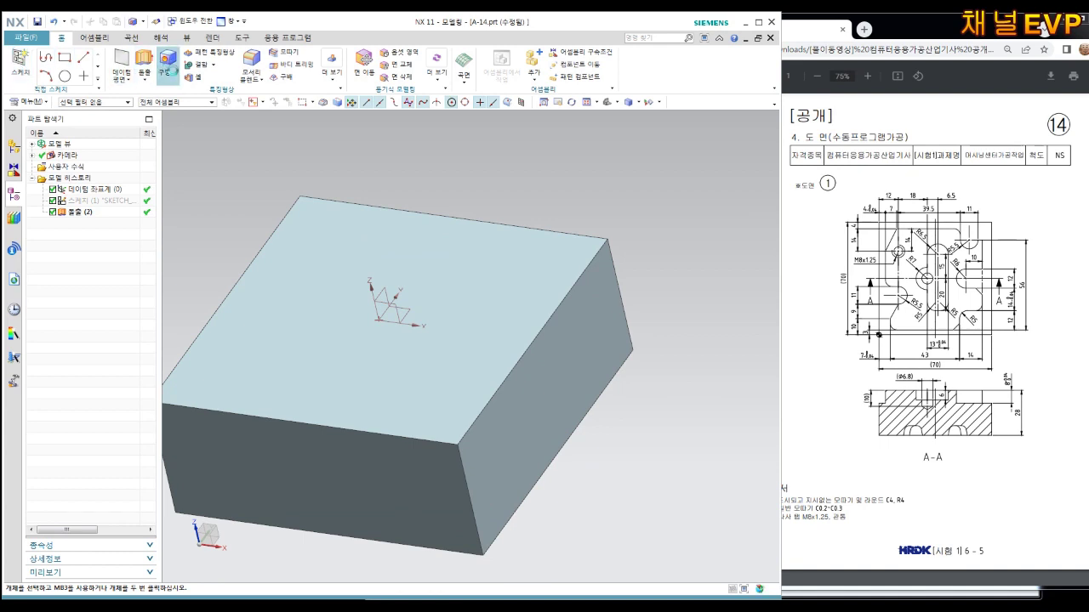
left_click(167, 64)
left_click(398, 267)
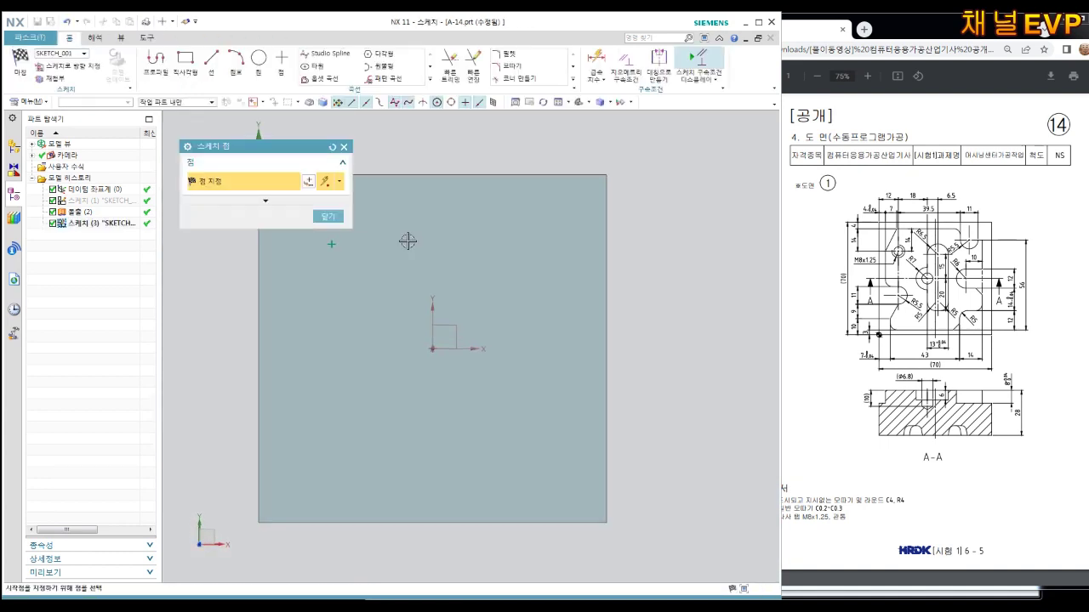
Dimension the hole point 12 mm from the block's left edge.
middle_click(448, 281)
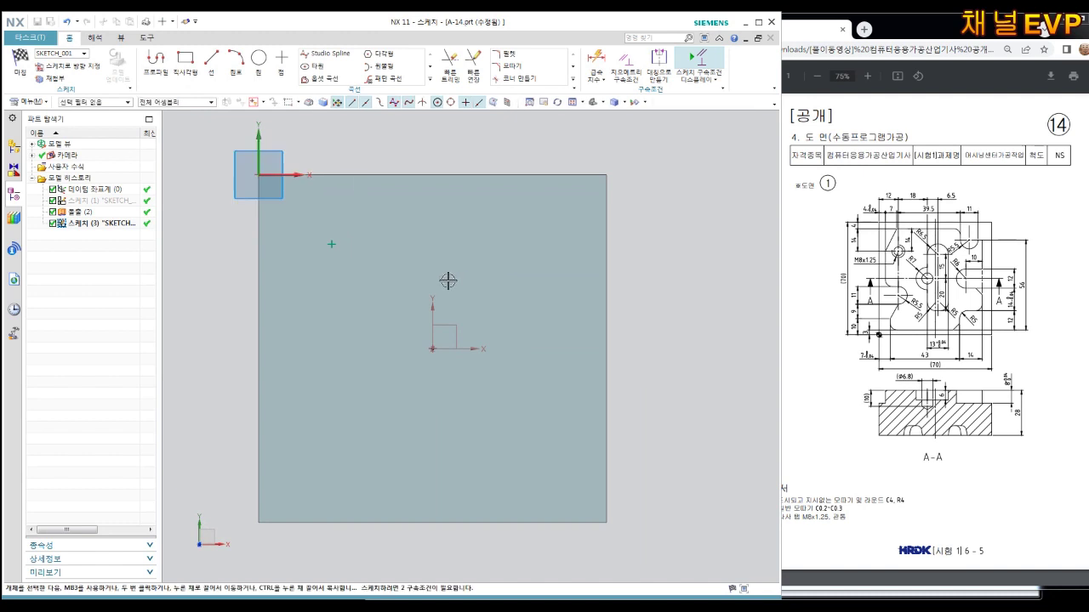
scroll(417, 272, "down", 1)
scroll(400, 285, "down", 1)
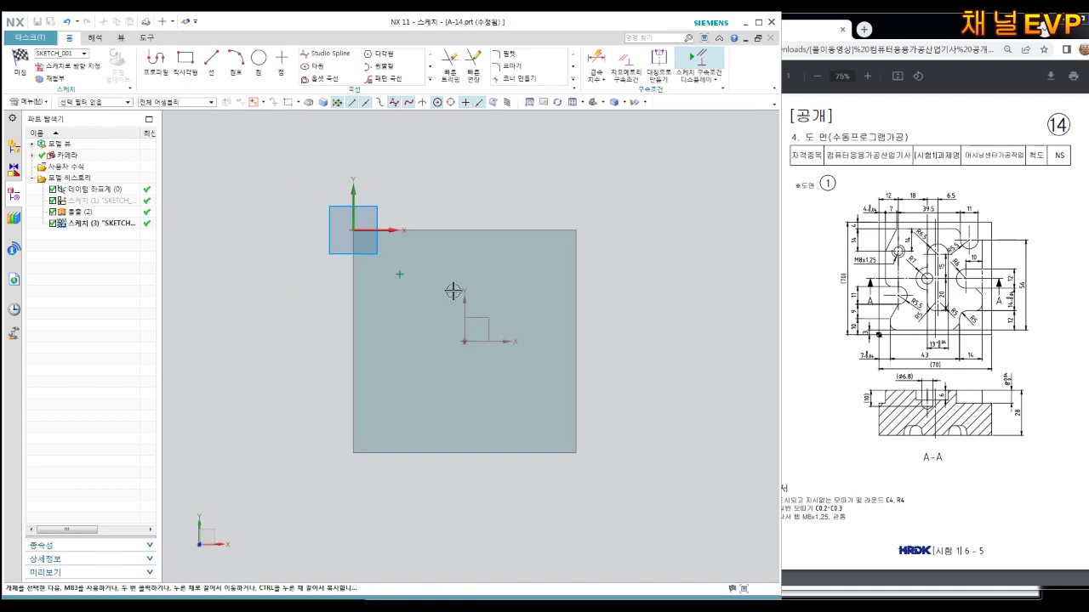
key("d")
left_click(399, 274)
left_click(354, 358)
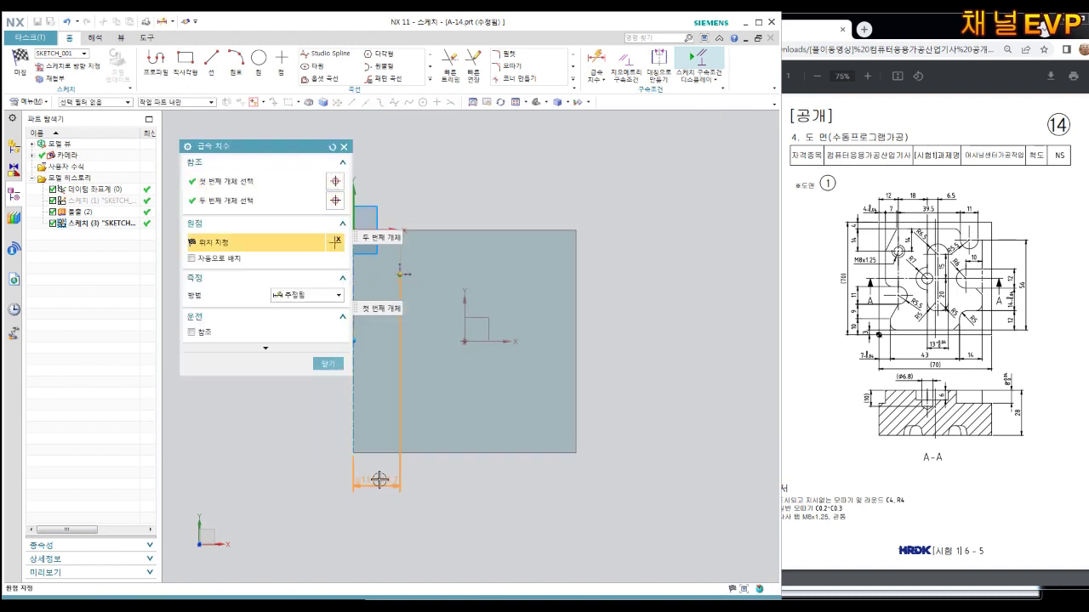
left_click(379, 480)
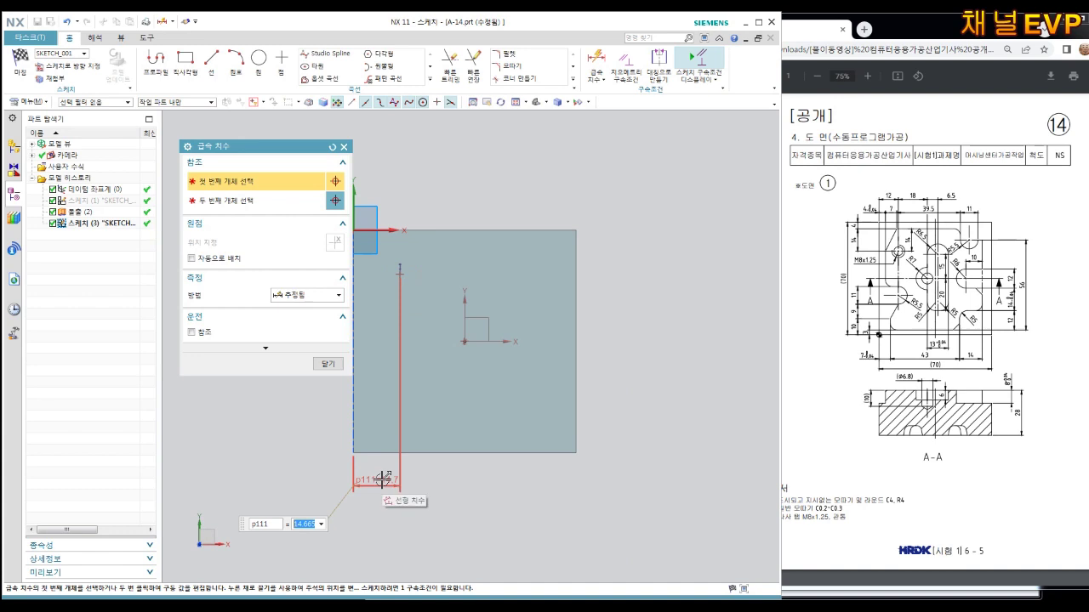
type("12")
key("Return")
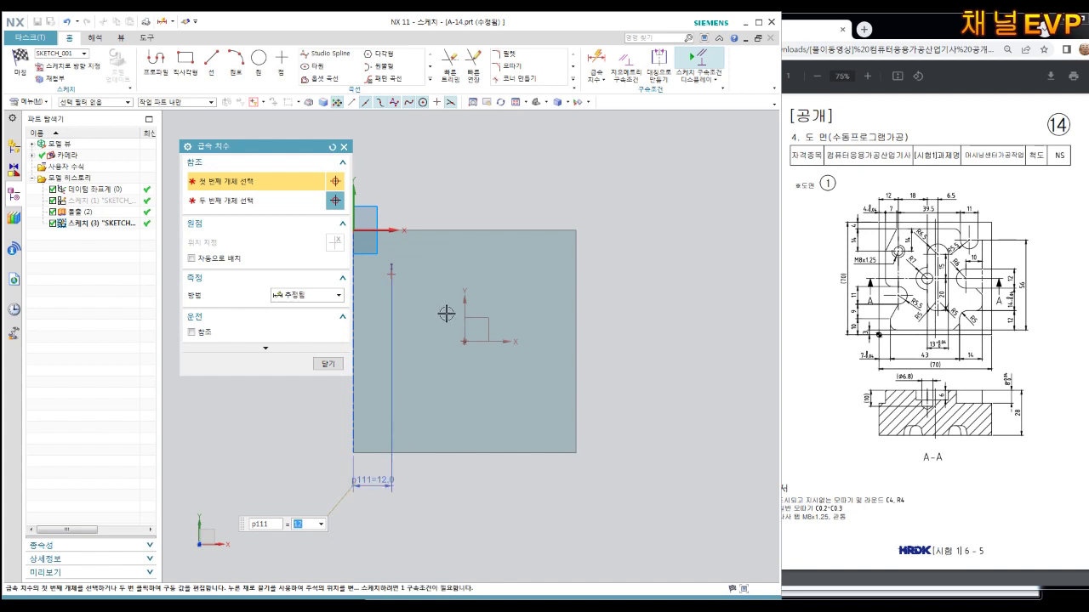
Dimension the hole point 18 mm from the top edge and finish the hole sketch.
left_click(422, 232)
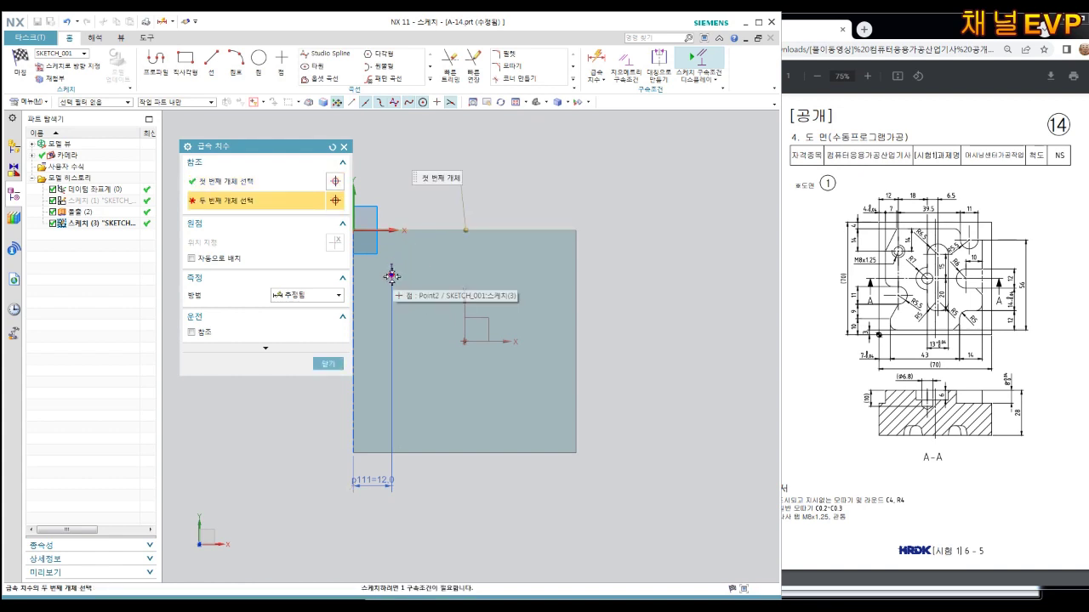
left_click(391, 274)
left_click(434, 255)
type("8")
key("Return")
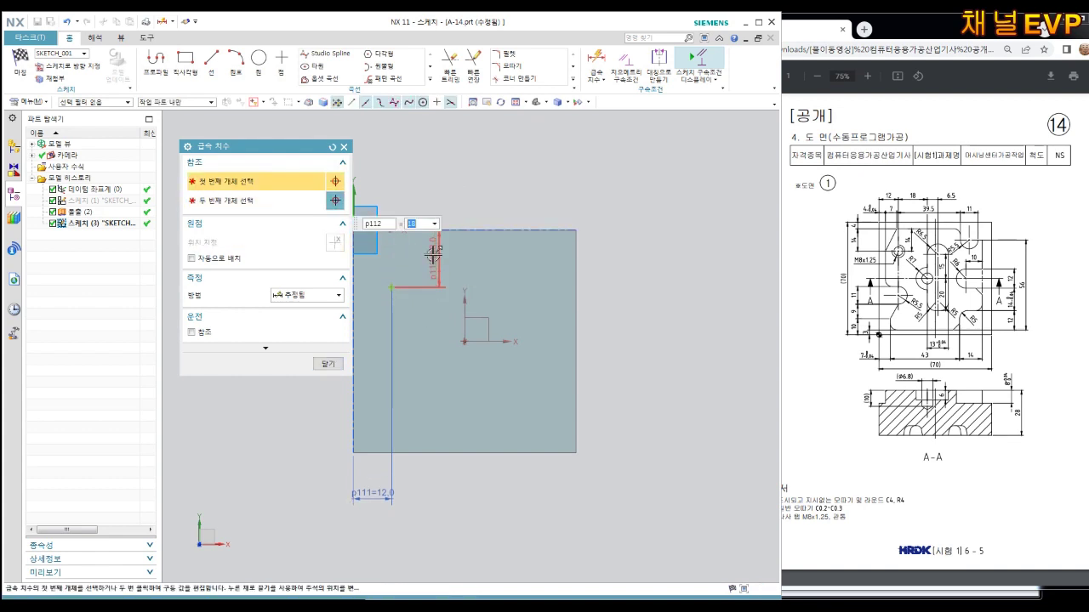
left_click(327, 363)
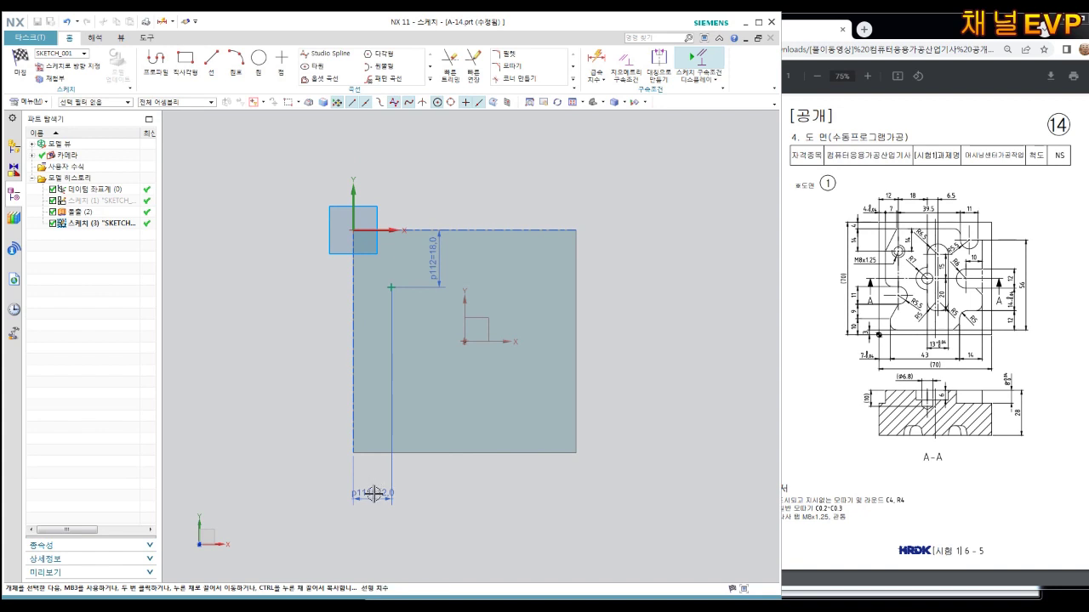
scroll(383, 283, "up", 2)
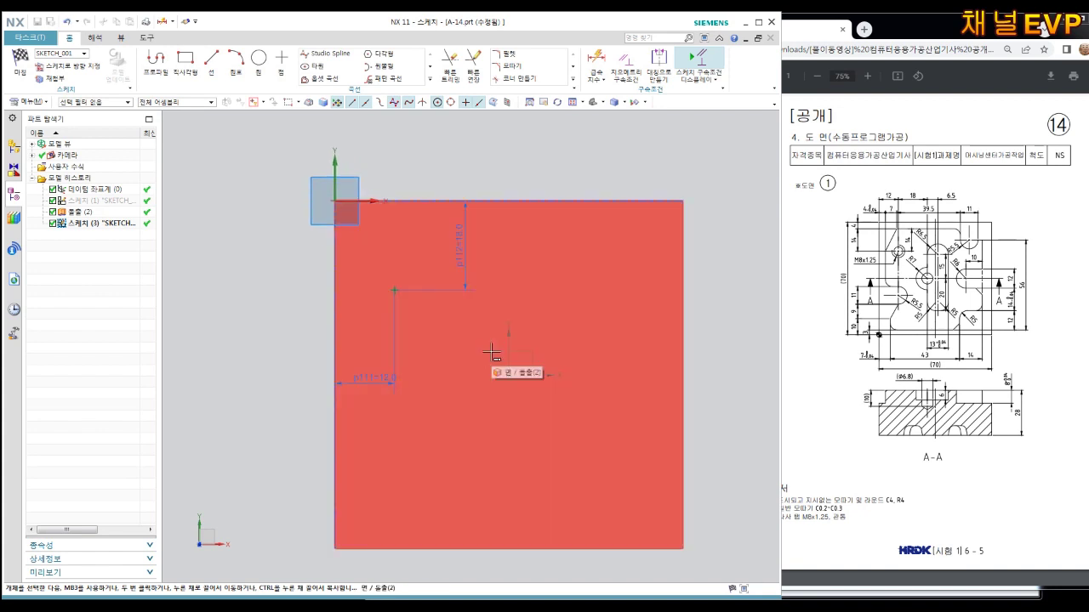
key("Home")
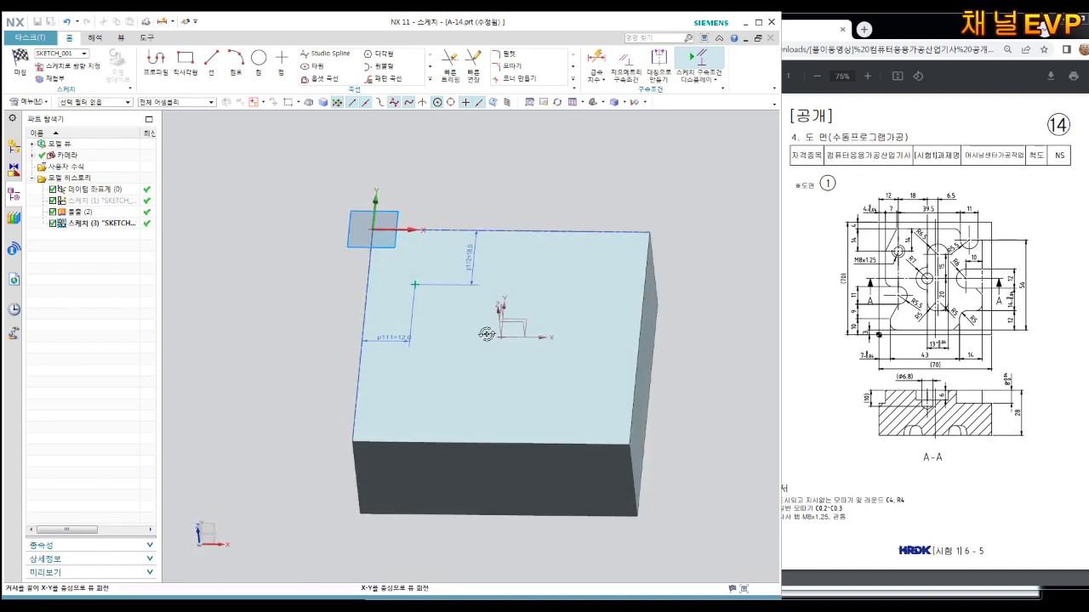
left_click(23, 73)
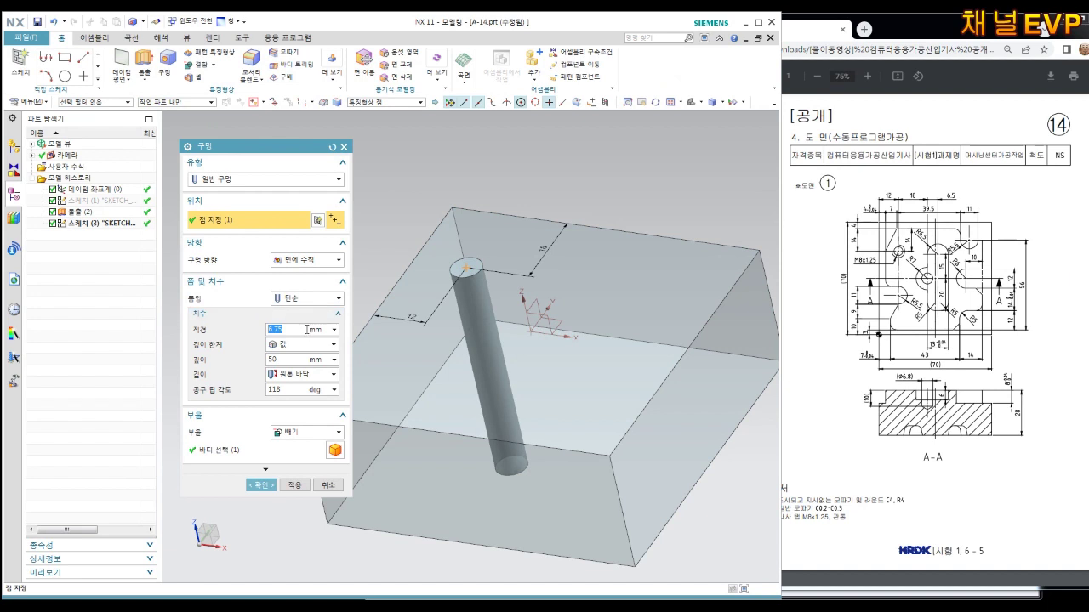
Create a 6.75 mm diameter hole through the block.
type("6.75")
key("Return")
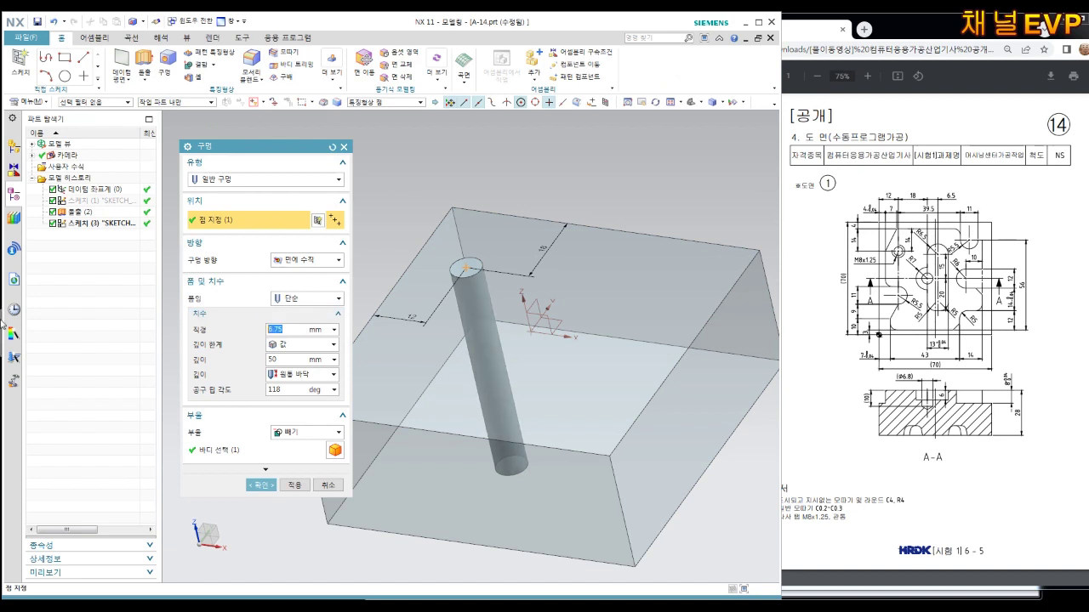
left_click(275, 488)
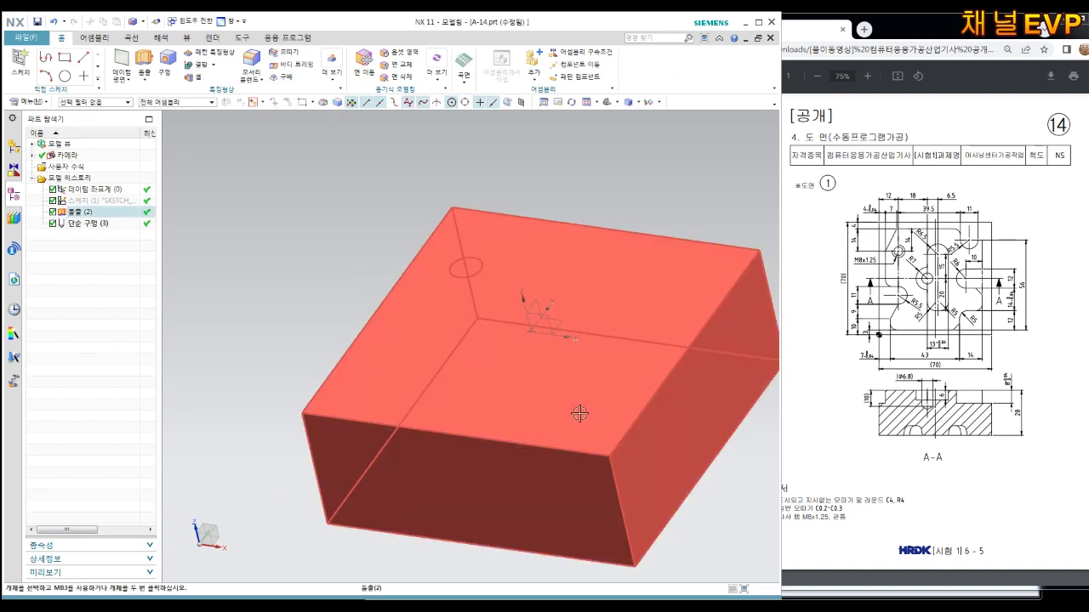
middle_click_drag(485, 202, 418, 244, "shift")
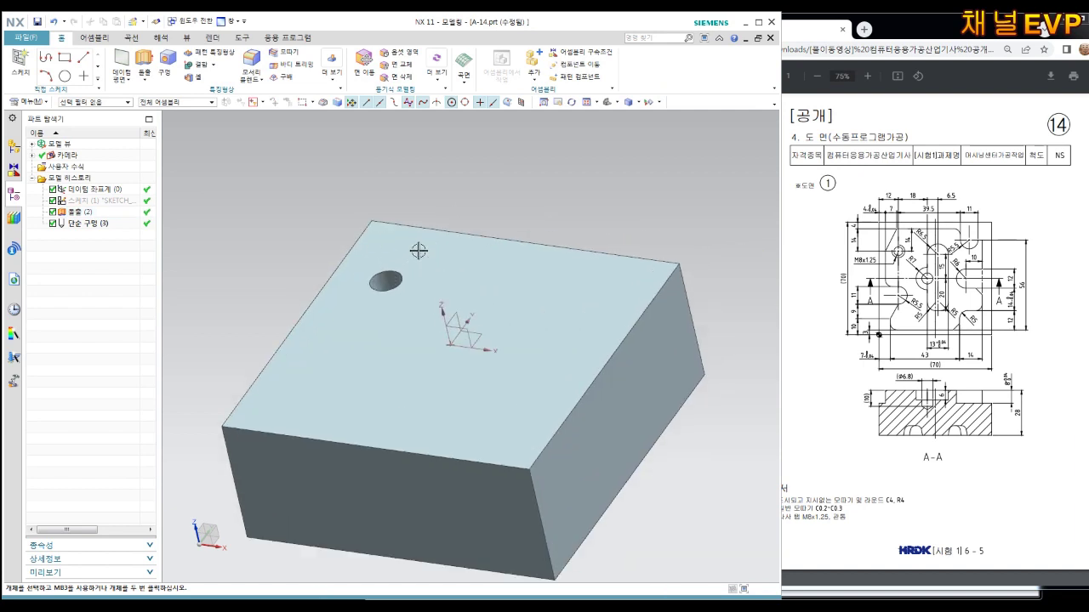
Chamfer the hole's top and bottom edges by 1 mm.
left_click(282, 56)
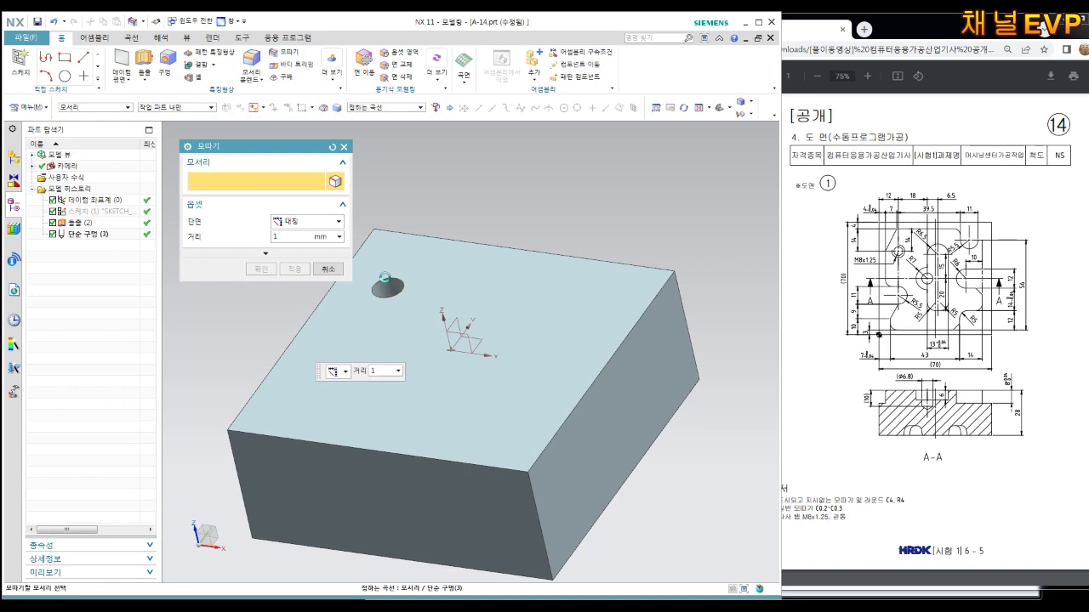
left_click(387, 278)
middle_click_drag(425, 353, 432, 425)
left_click(432, 425)
left_click(259, 273)
mouse_move(259, 272)
middle_mouse_down()
mouse_move(396, 248)
mouse_move(452, 299)
middle_mouse_up()
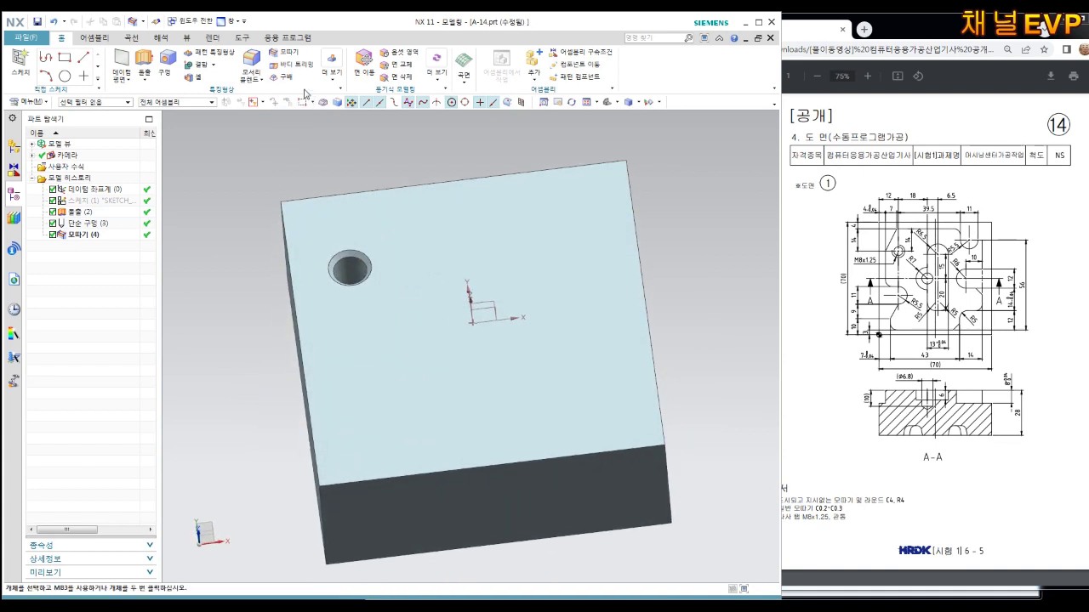
left_click(332, 70)
Add a detailed 8 mm thread, pitch 1.25, 60° angle, starting at the top face.
left_click(444, 147)
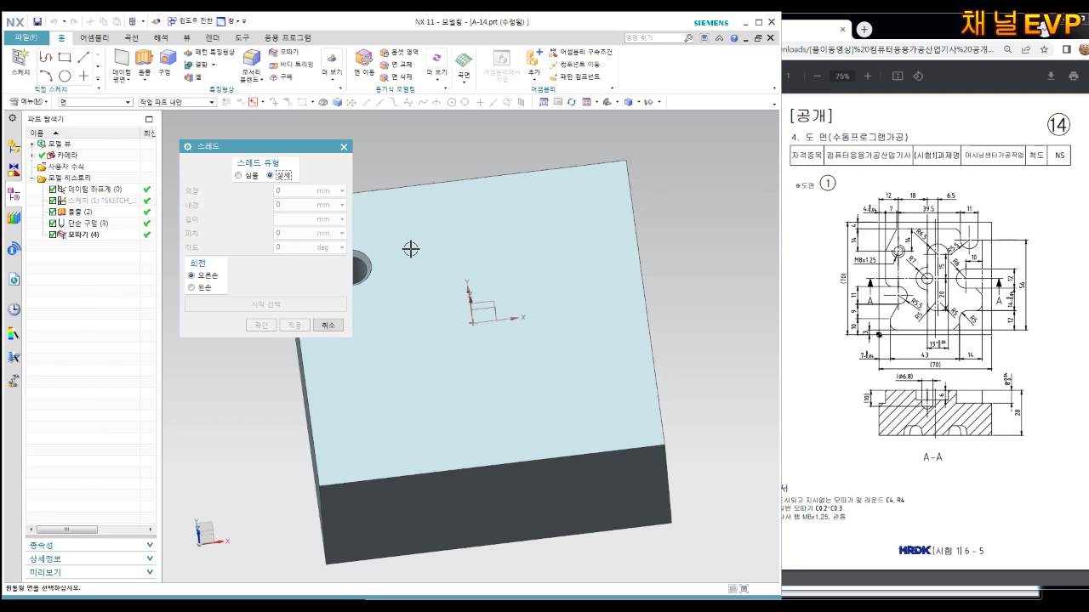
middle_click_drag(410, 249, 502, 255)
left_click(502, 264)
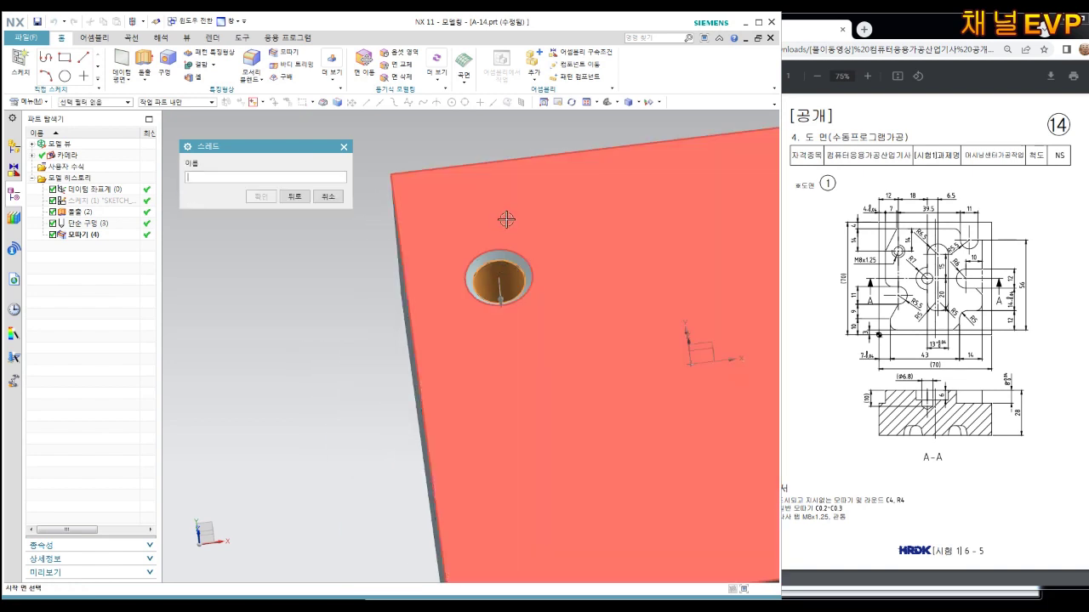
left_click(506, 219)
left_click(260, 212)
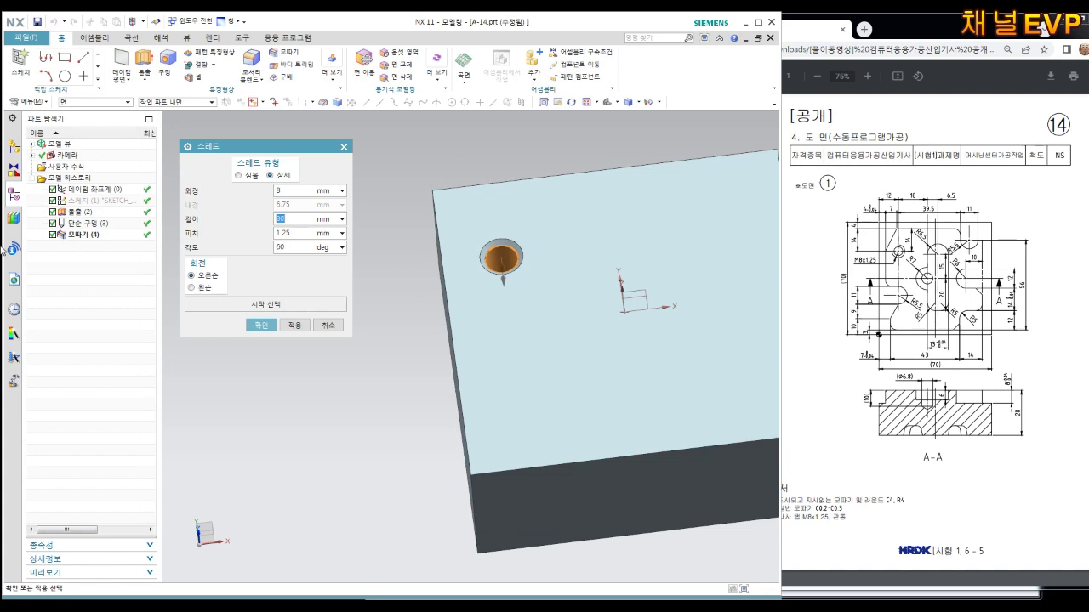
left_click(261, 324)
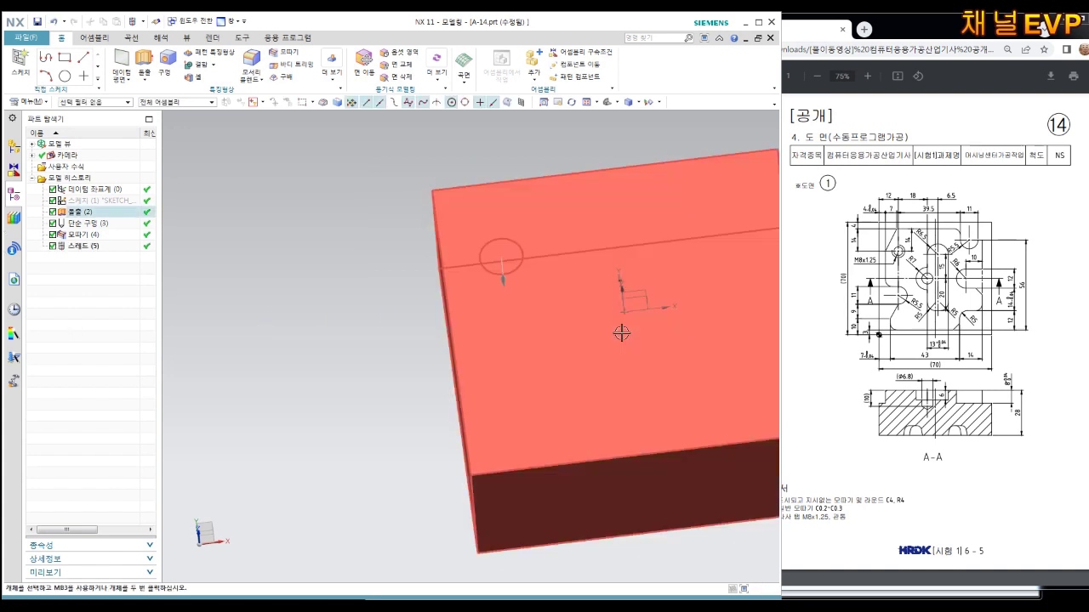
Orbit and zoom around the block to inspect the new thread.
middle_click_drag(625, 332, 559, 328)
scroll(414, 292, "up", 5)
scroll(394, 299, "up", 3)
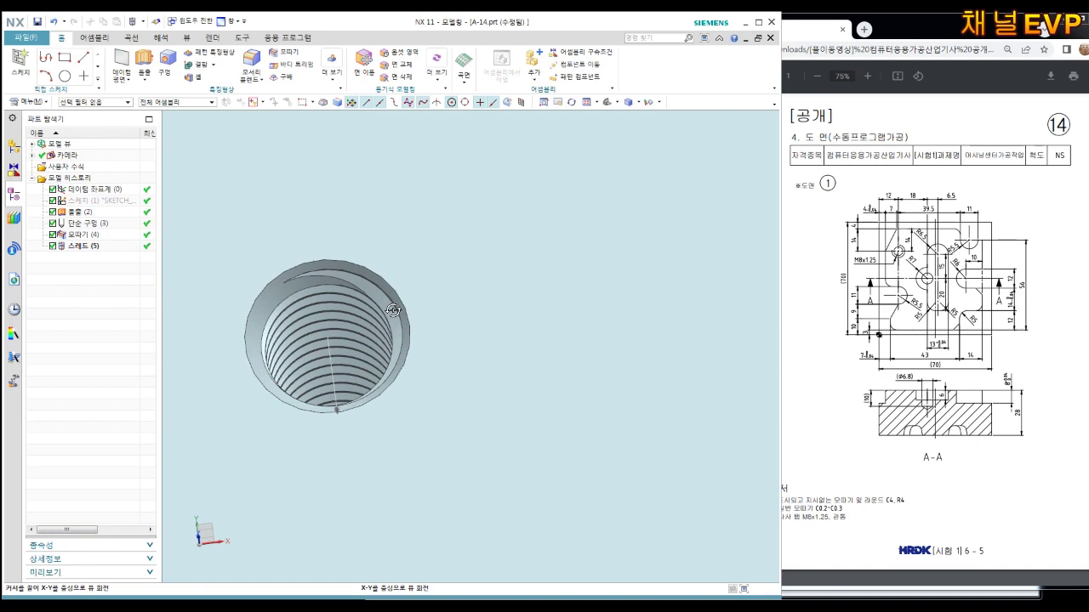
middle_click_drag(394, 299, 411, 255)
scroll(414, 234, "down", 3)
mouse_move(418, 213)
middle_mouse_down()
mouse_move(426, 241)
mouse_move(400, 271)
middle_mouse_up()
scroll(389, 263, "up", 3)
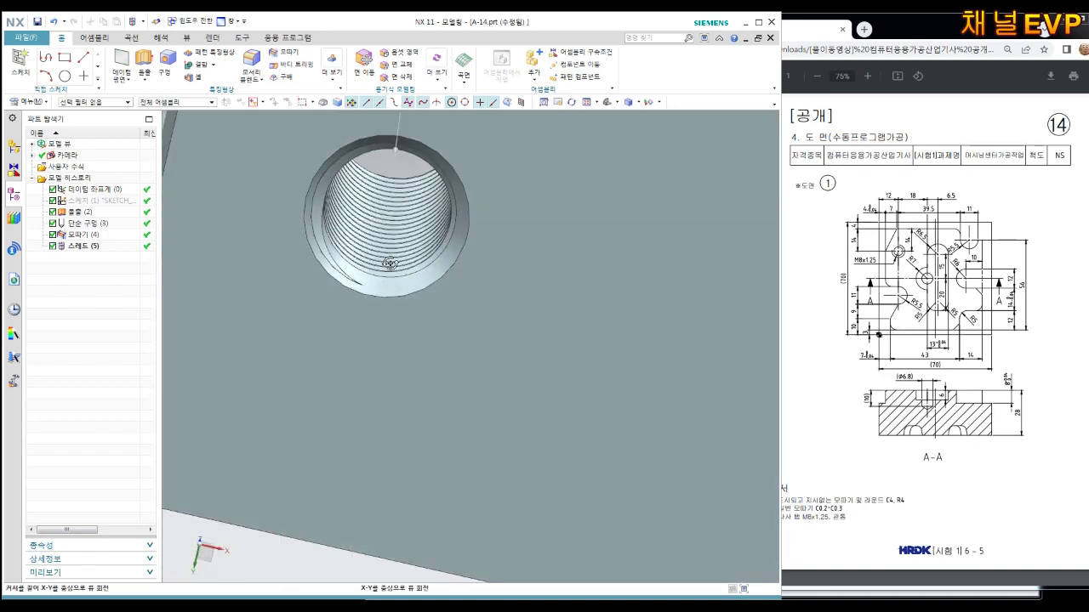
scroll(404, 274, "down", 3)
scroll(412, 279, "down", 3)
key("Home")
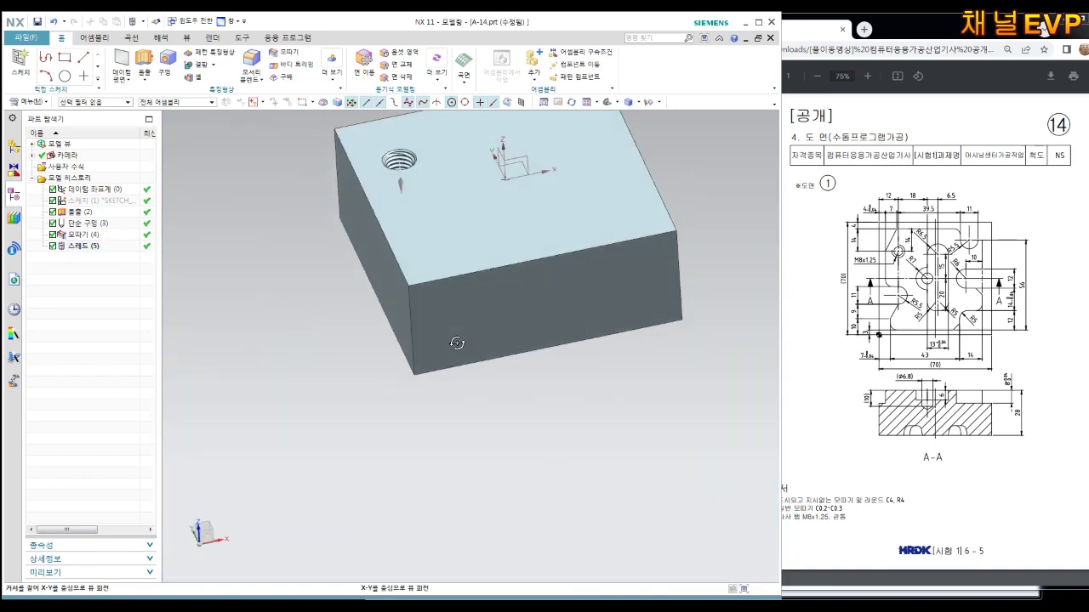
left_click(502, 328)
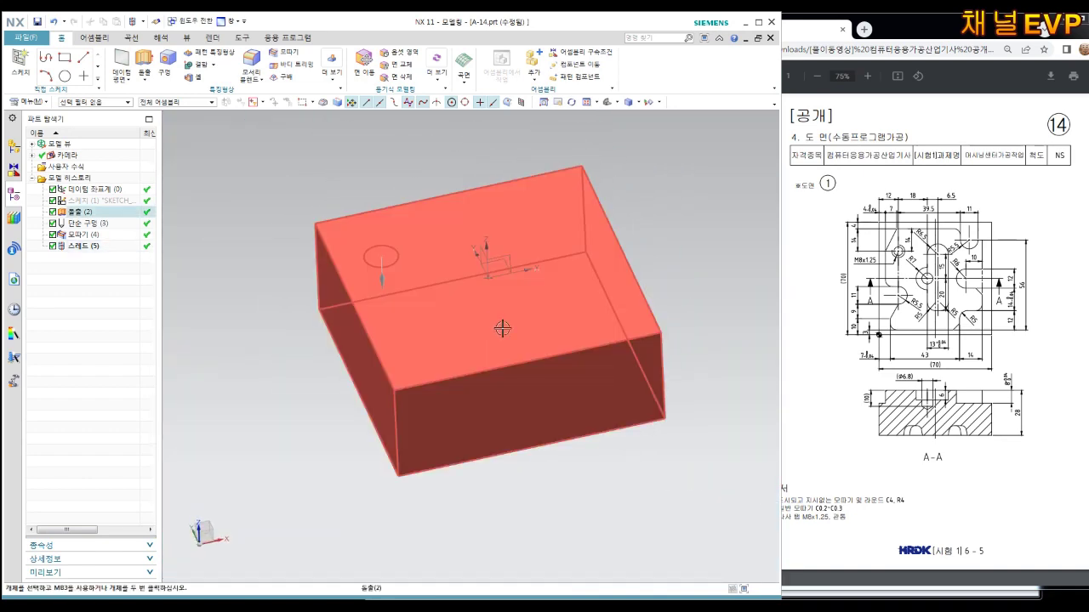
Rotate the block body 180° about the XC axis with Move Object (Ctrl+T).
scroll(522, 323, "up", 3)
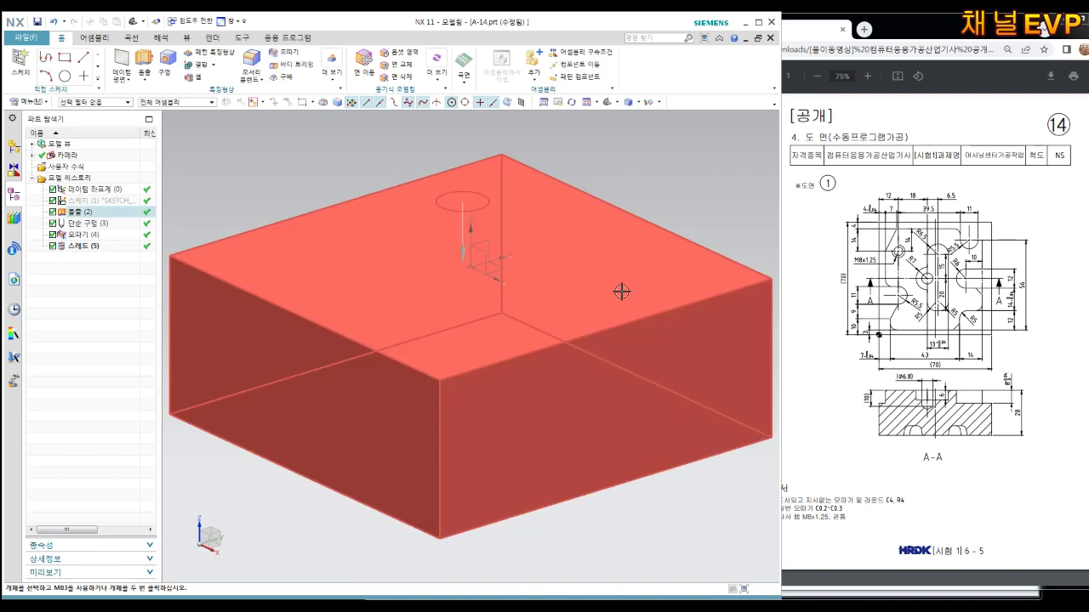
scroll(654, 176, "down", 1)
scroll(600, 208, "down", 1)
key("ctrl+t")
left_click(539, 260)
left_click(484, 322)
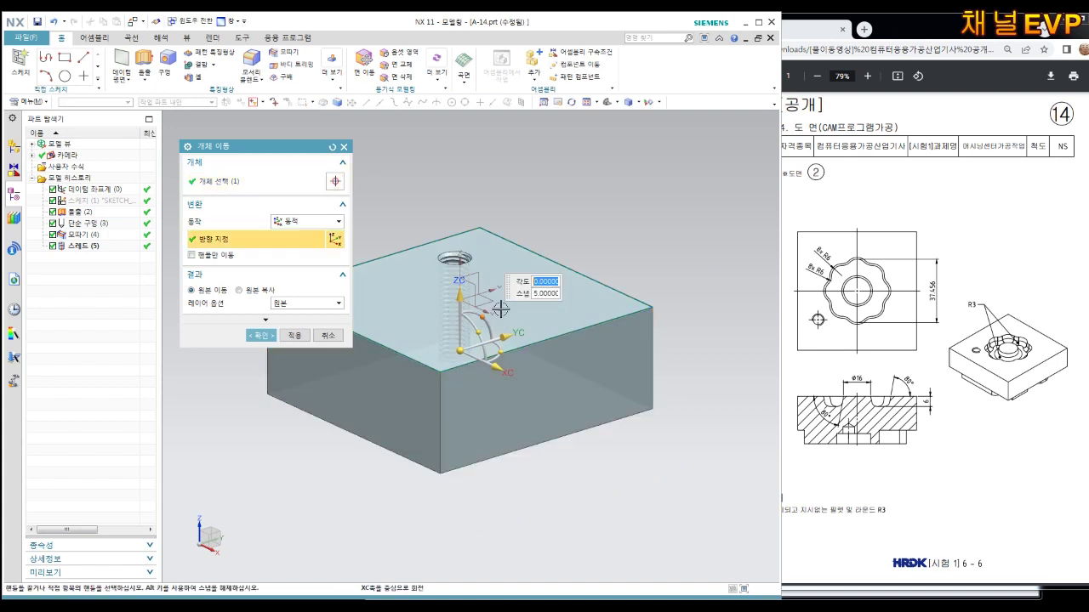
key("Return")
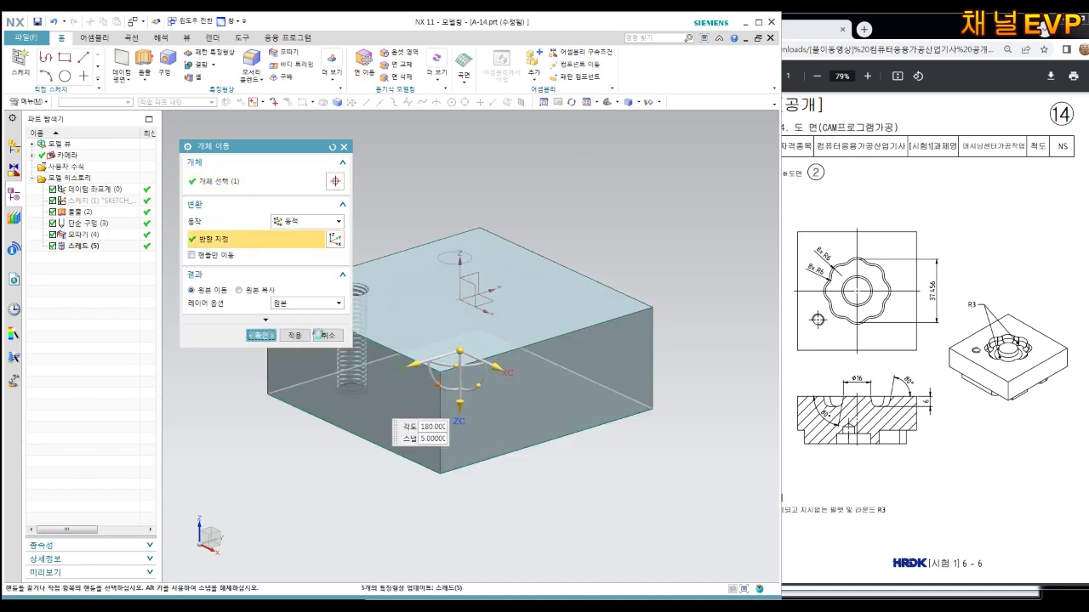
left_click(260, 335)
Orbit to check the flipped block and pick its top face for a datum plane.
mouse_move(493, 340)
middle_mouse_down()
mouse_move(540, 360)
mouse_move(537, 369)
mouse_move(554, 352)
mouse_move(564, 364)
middle_mouse_up()
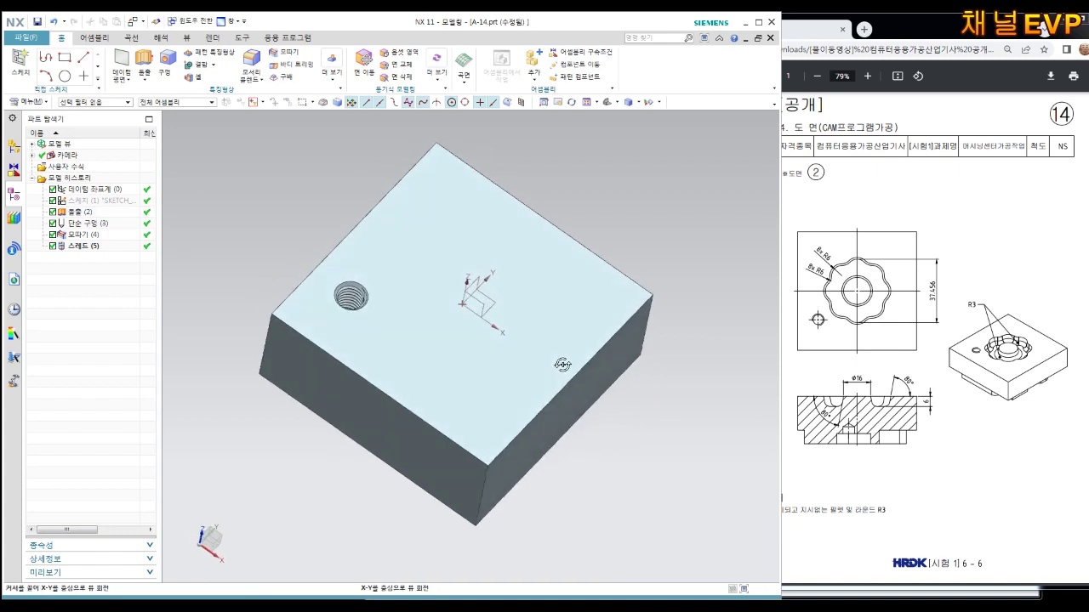
key("Home")
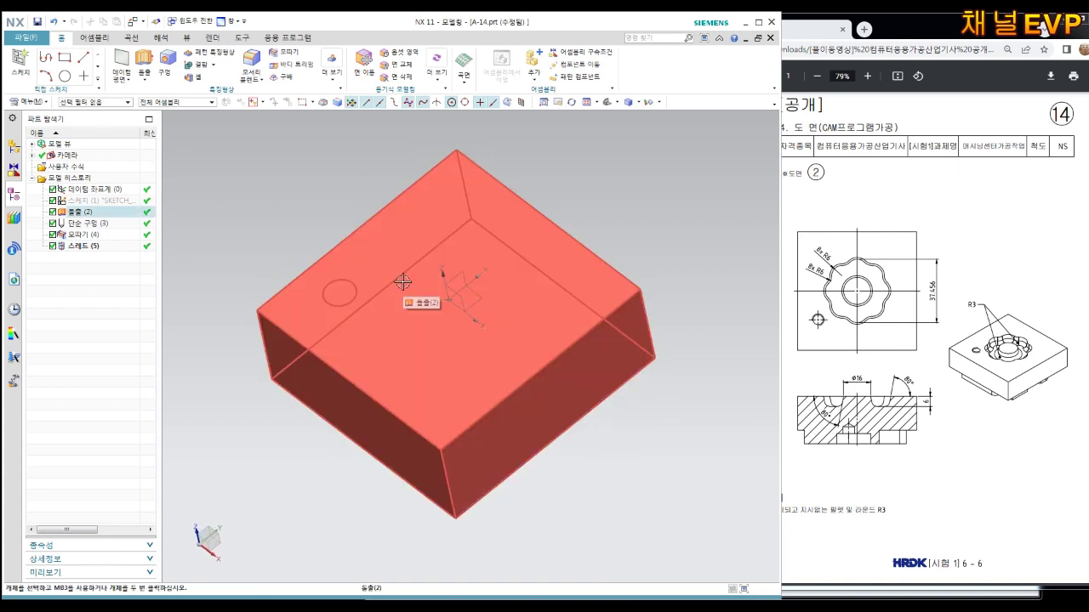
middle_click_drag(404, 283, 364, 223)
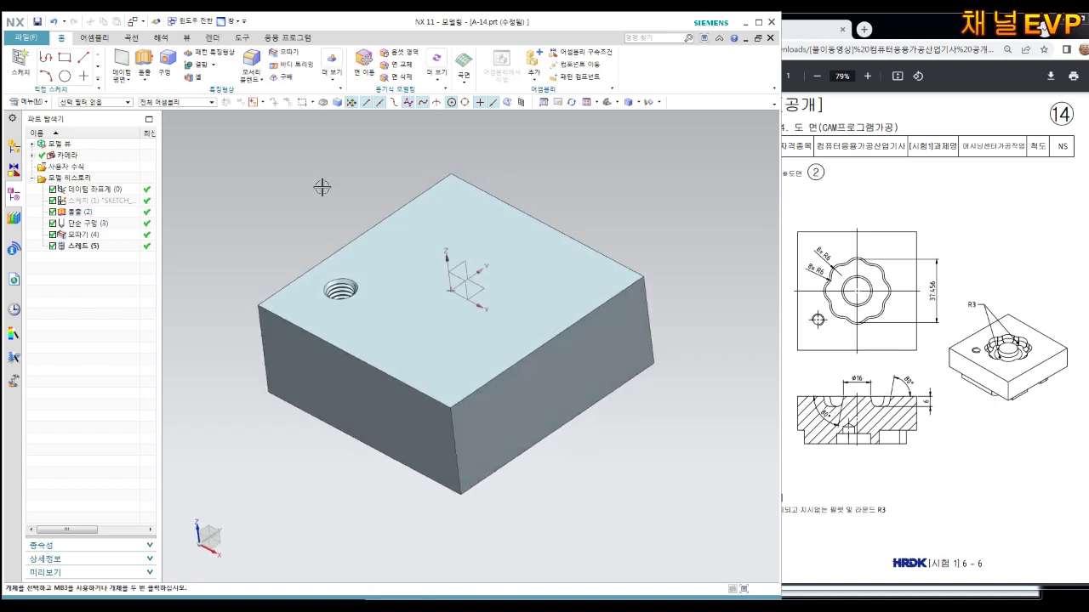
left_click(523, 259)
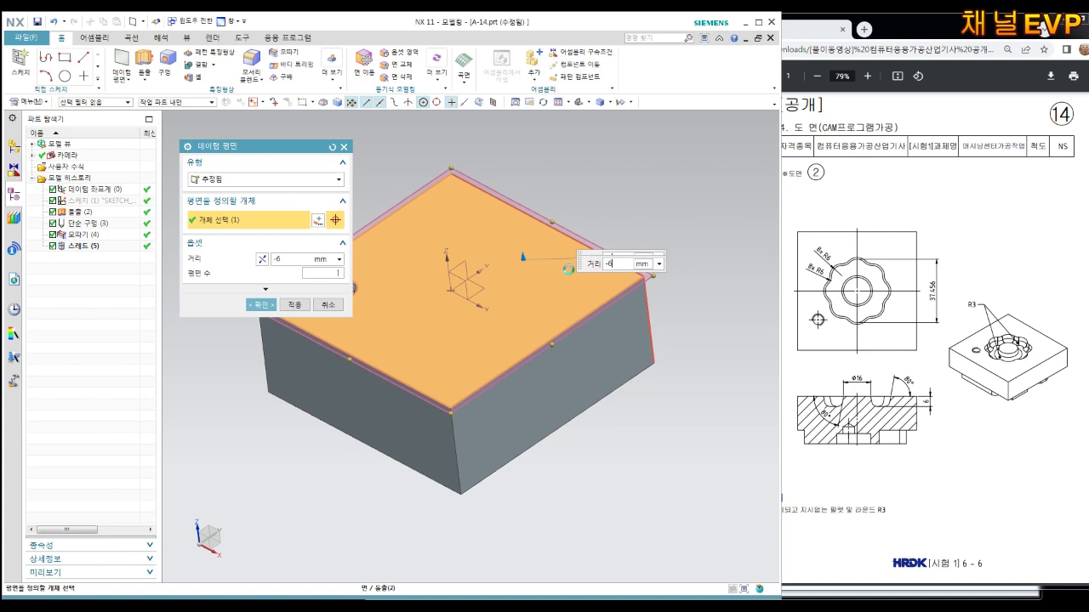
Create a datum plane offset -6 mm from the top face.
key("Return")
left_click(273, 304)
middle_click_drag(273, 313, 265, 302)
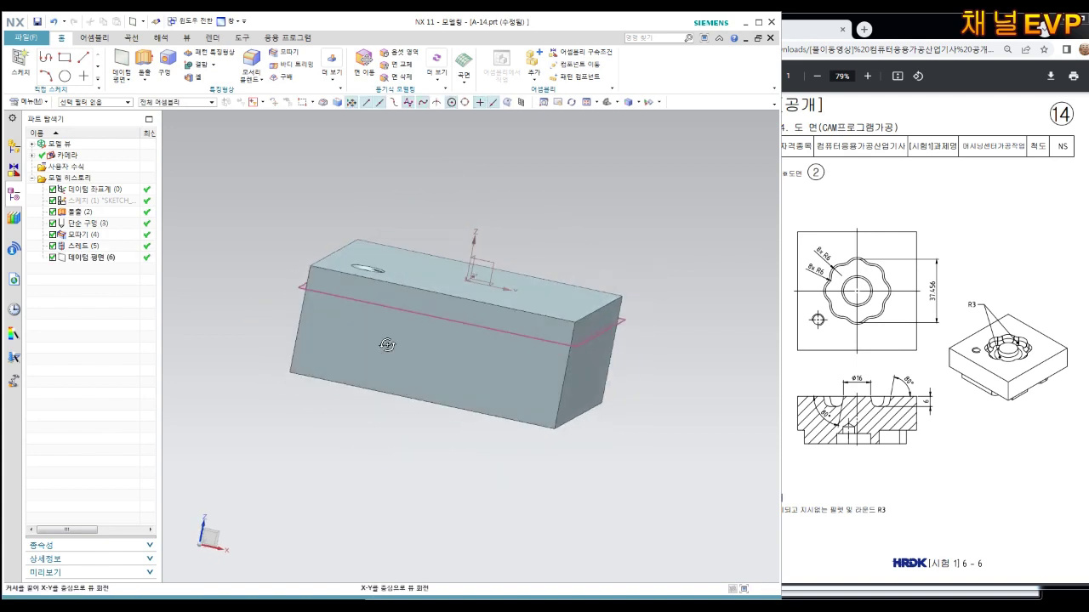
Start a new sketch on the offset datum plane.
left_click(29, 63)
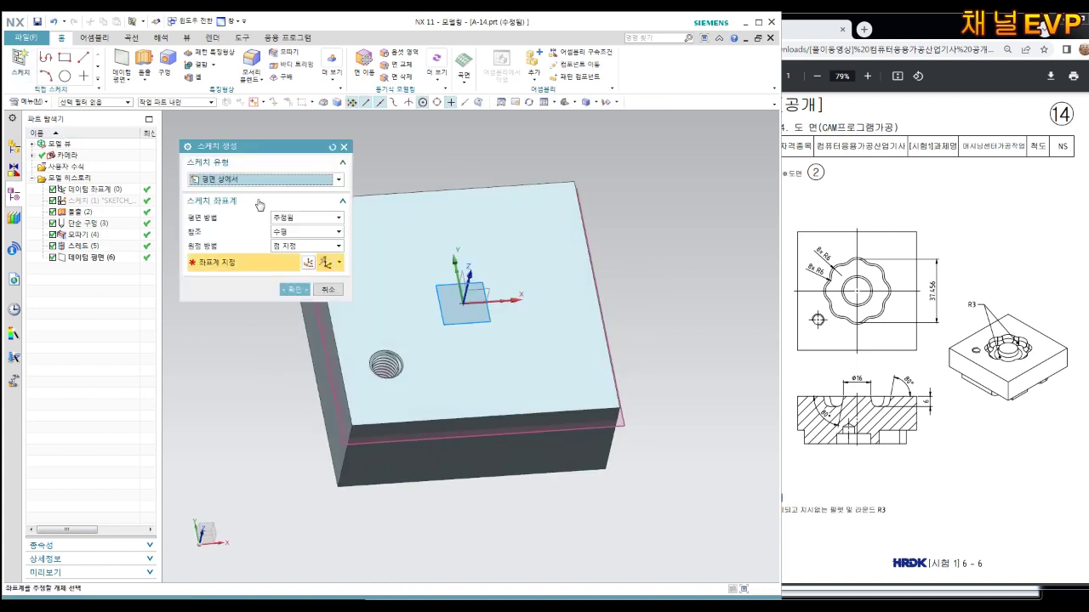
left_click(324, 356)
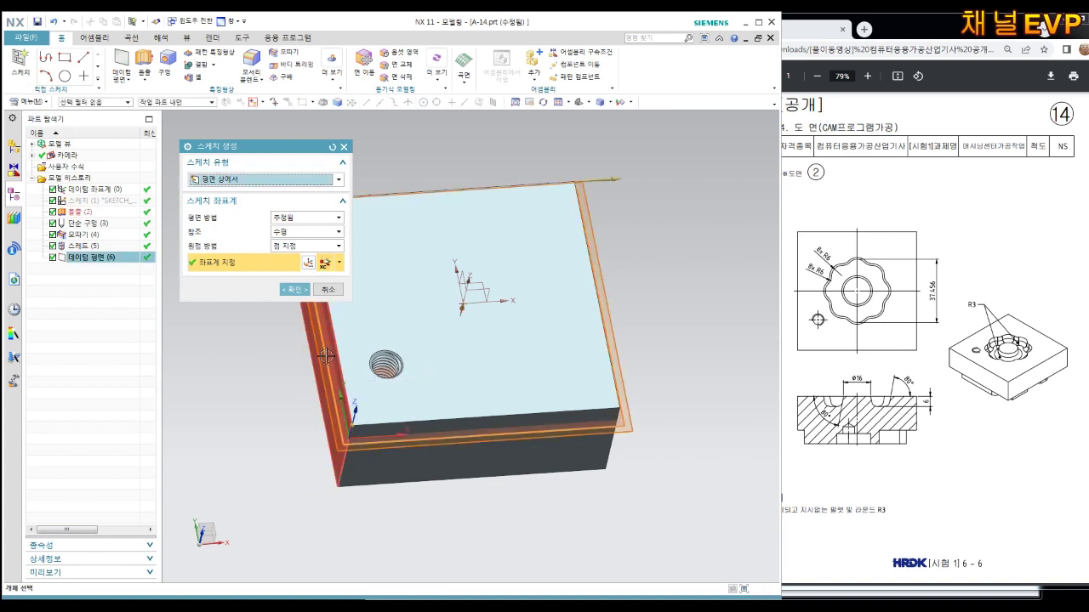
middle_click_drag(680, 391, 648, 330)
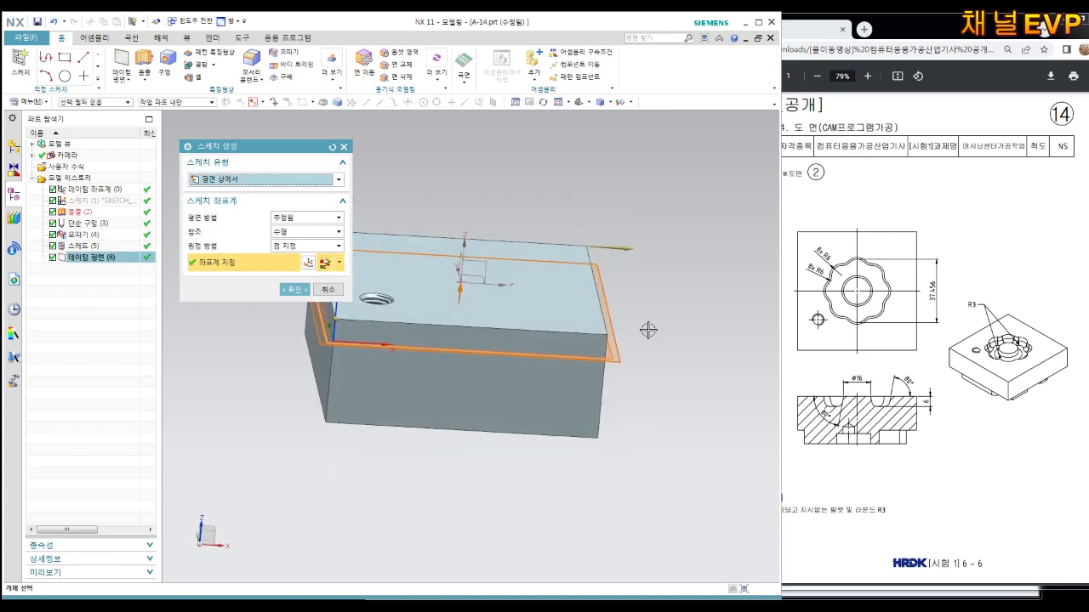
left_click(294, 289)
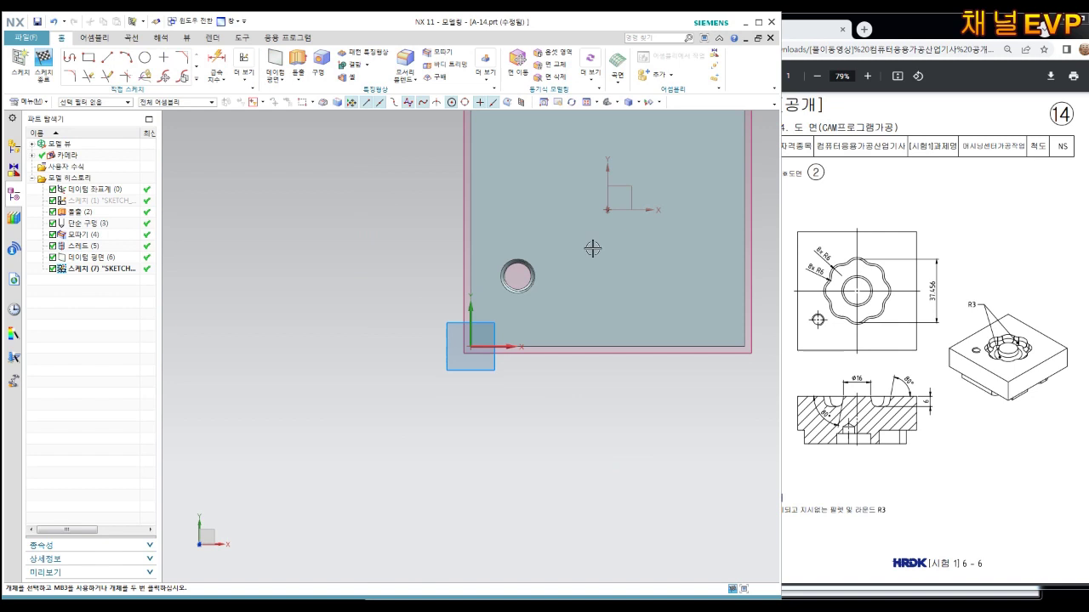
Draw a circle with its centre above the origin.
scroll(450, 285, "up", 2)
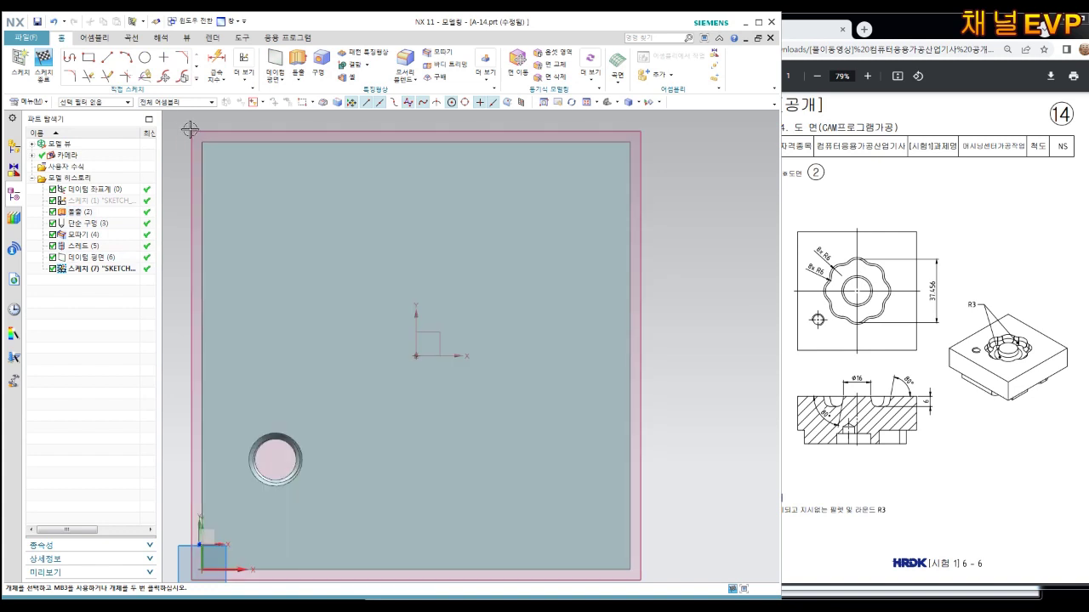
left_click(146, 57)
left_click(411, 245)
left_click(414, 226)
key("Escape")
Dimension the circle's diameter to 12 mm.
key("d")
left_click(424, 232)
left_click(457, 219)
key("ctrl+z")
key("ctrl+q")
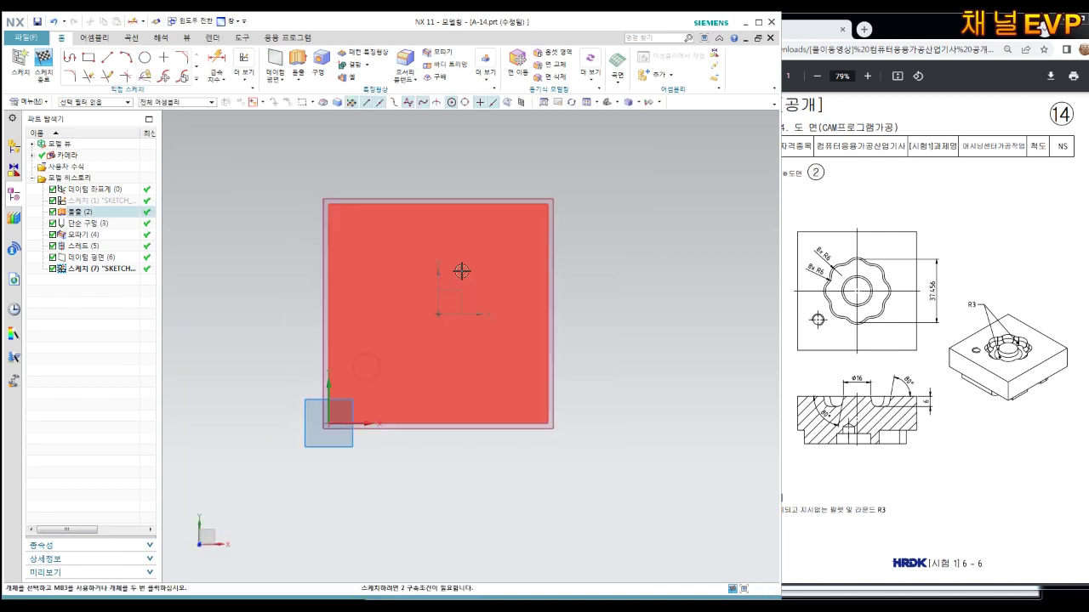
scroll(464, 275, "down", 3)
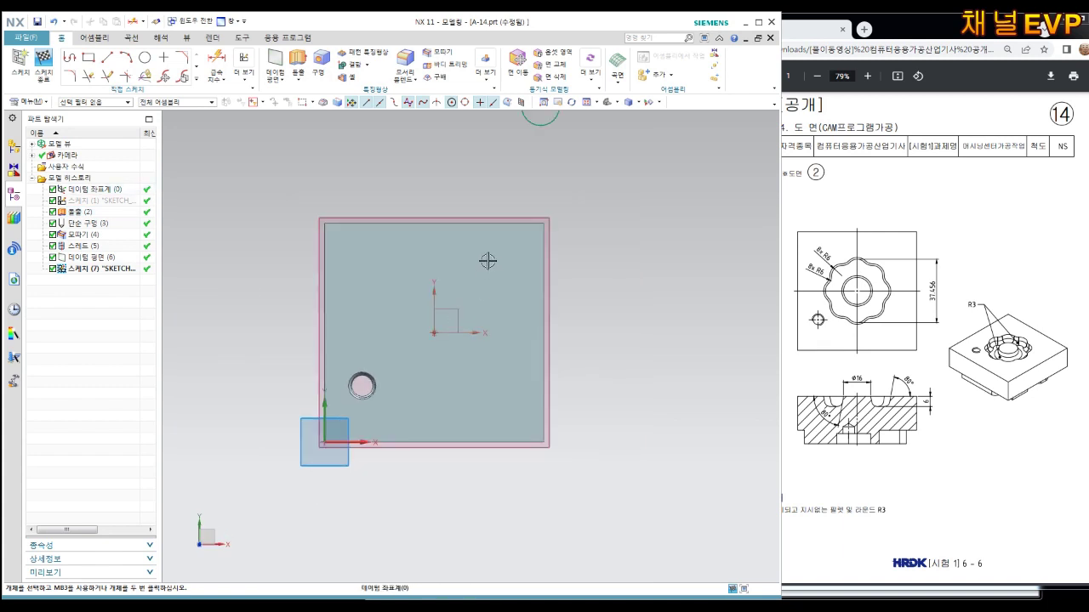
scroll(532, 173, "down", 2)
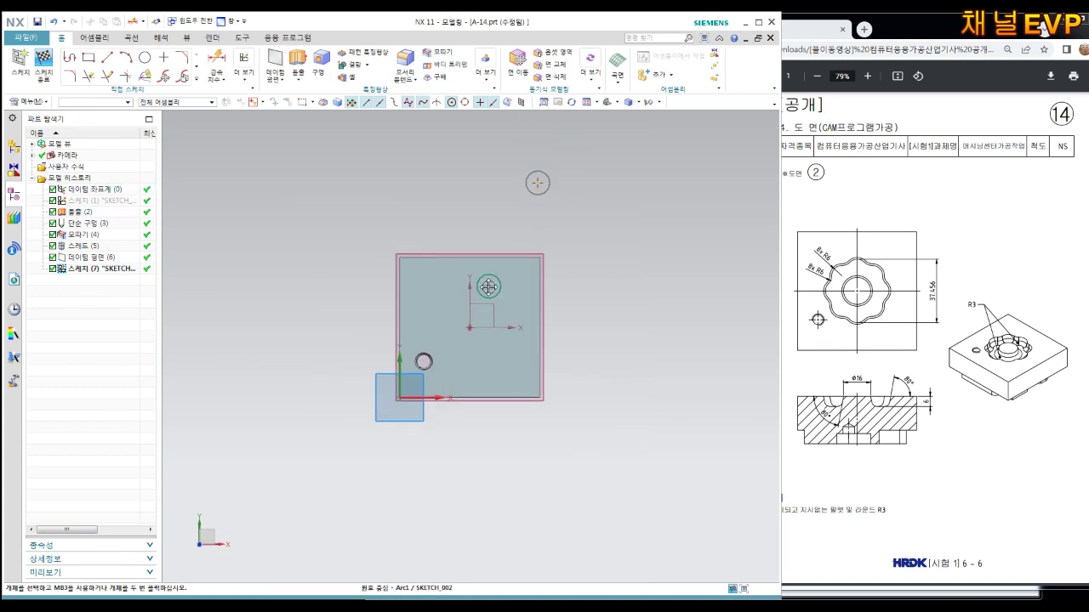
scroll(476, 297, "up", 3)
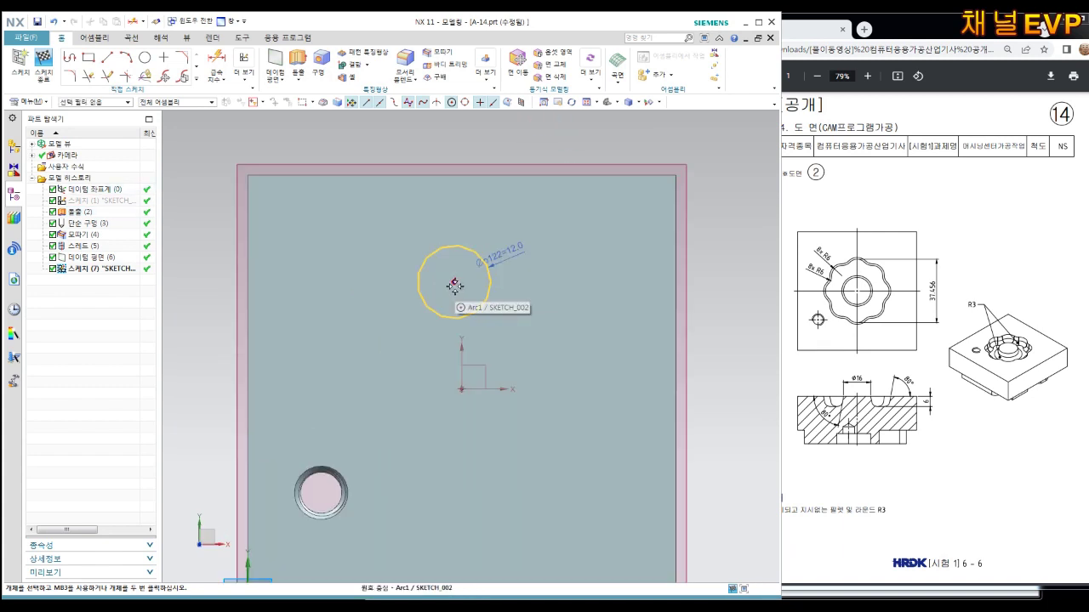
left_click(464, 349)
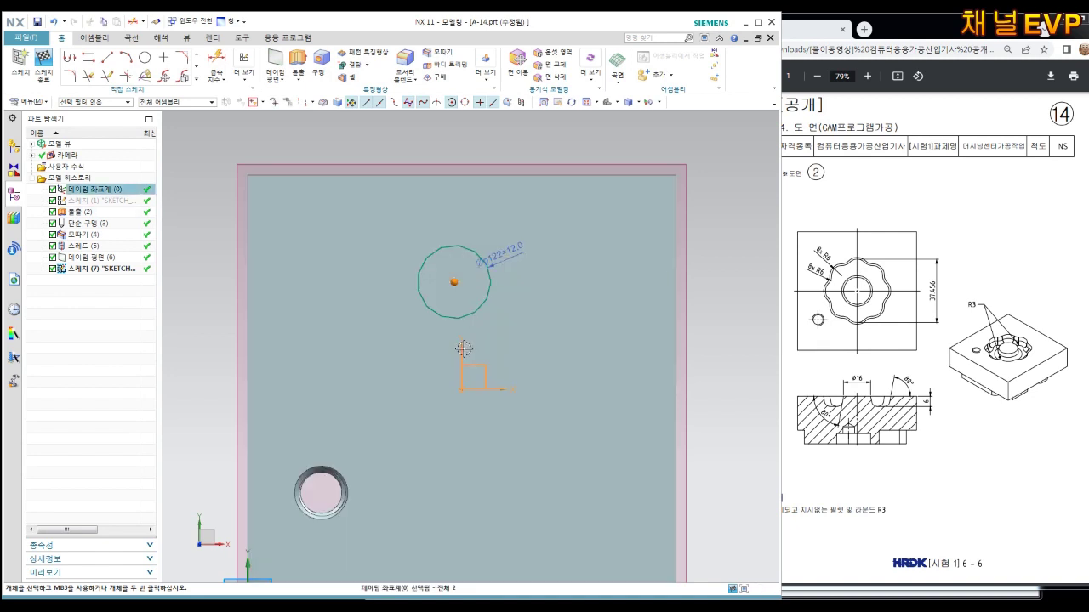
key("Escape")
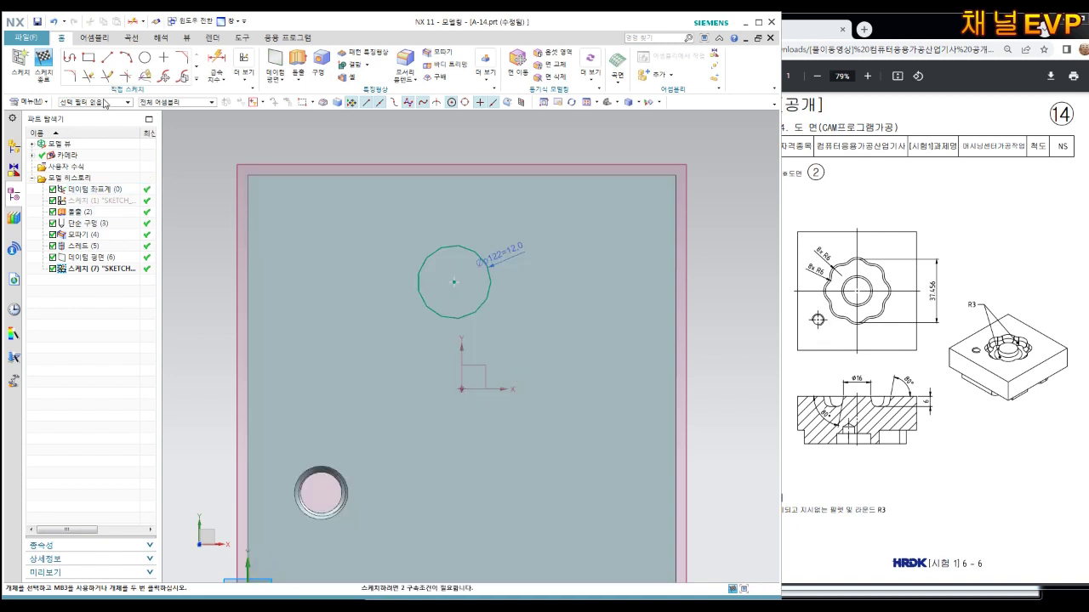
left_click(107, 59)
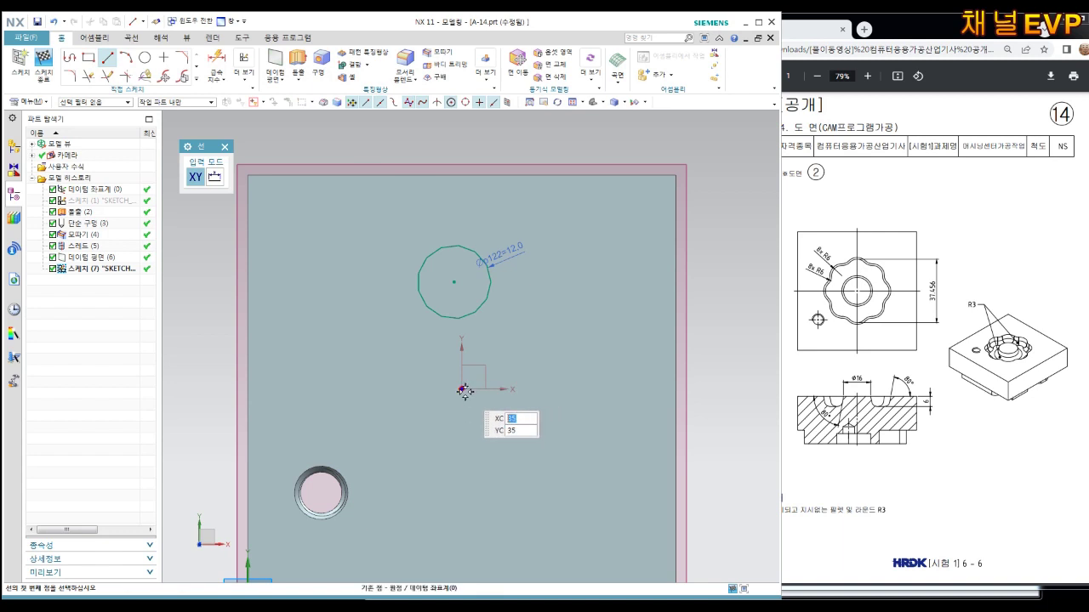
Draw a vertical line from the datum origin to the circle centre.
left_click(461, 388)
left_click(460, 282)
key("Escape")
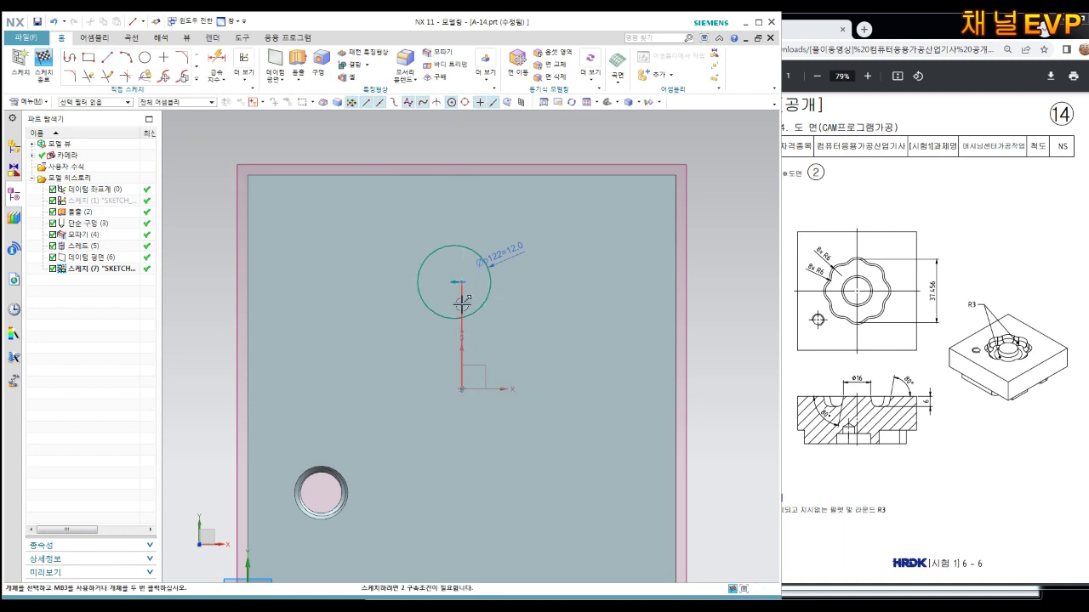
left_click(461, 307)
key("Escape")
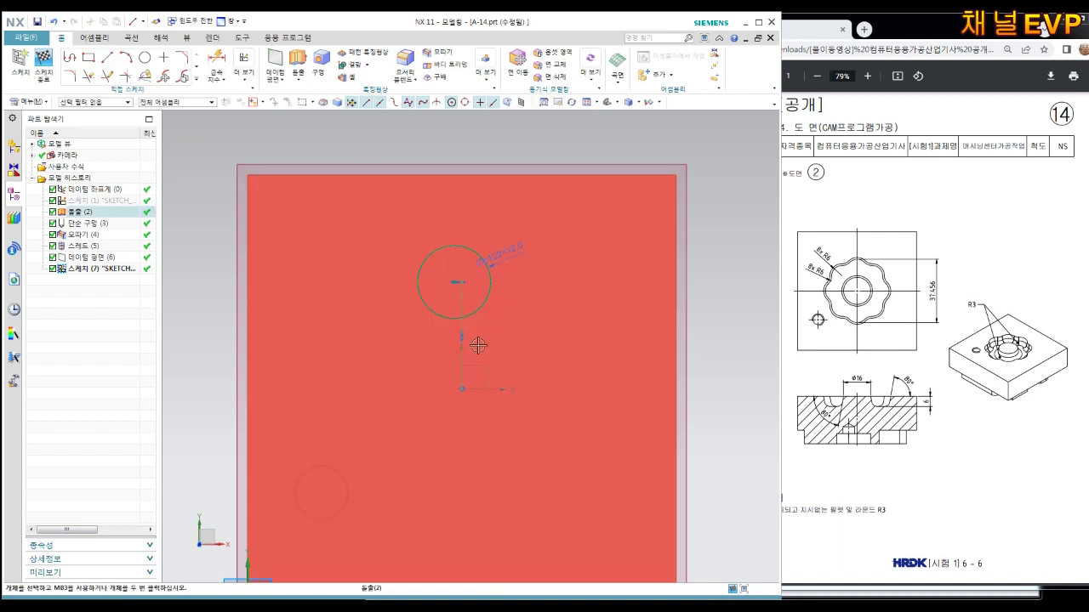
Add a vertical dimension placing the circle centre 18.7 mm above the origin.
key("d")
scroll(471, 316, "up", 3)
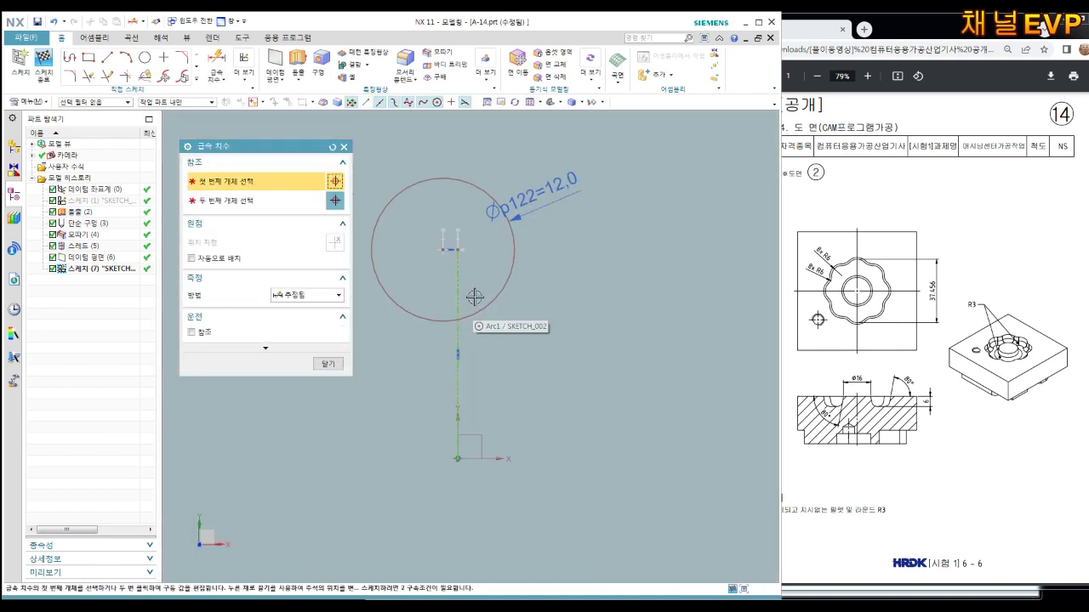
key("Escape")
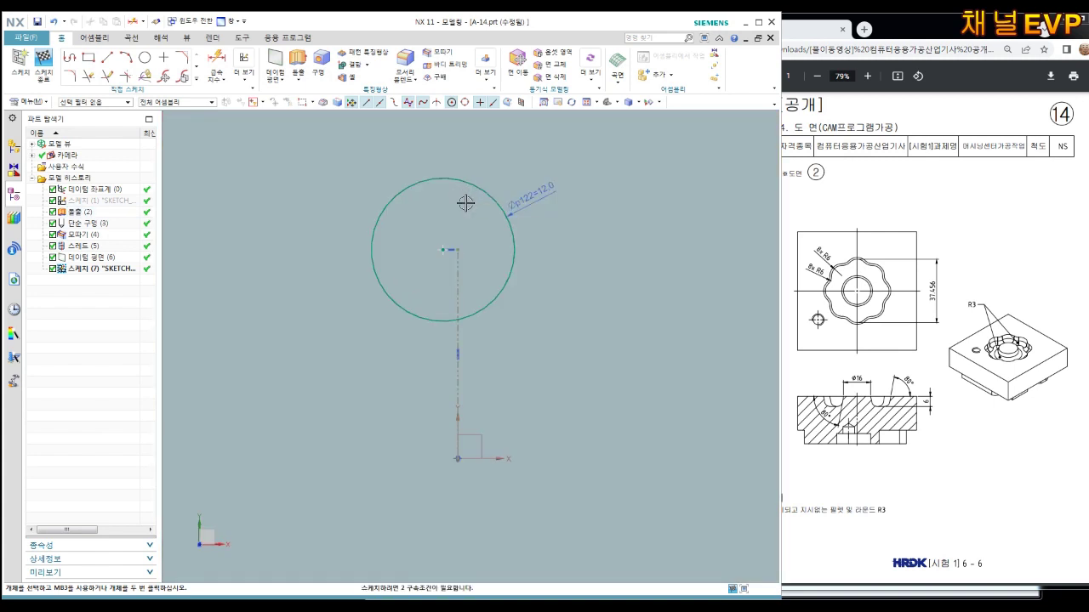
key("e")
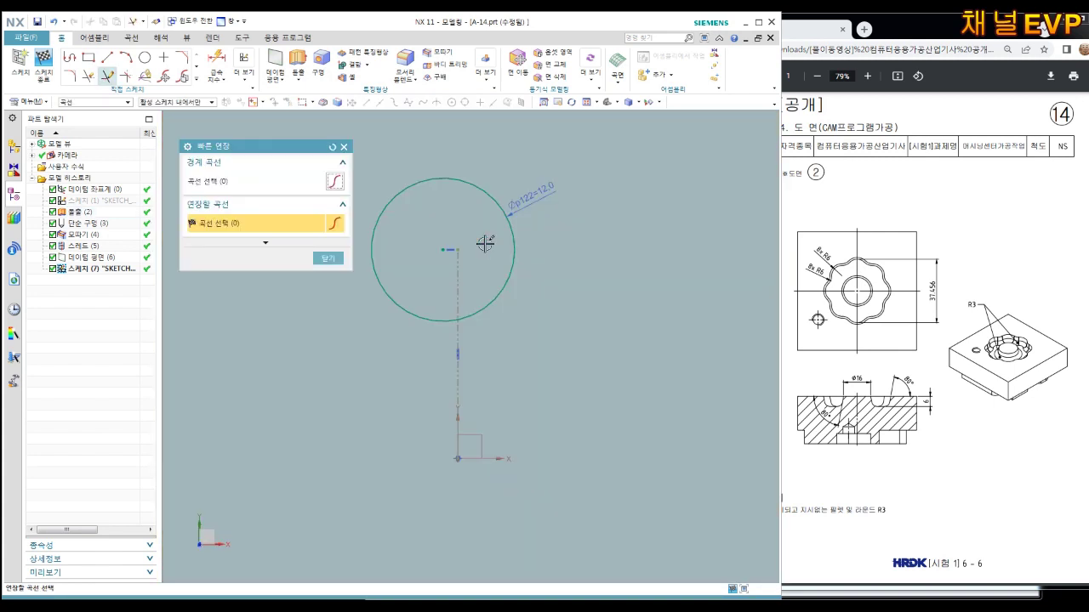
key("Escape")
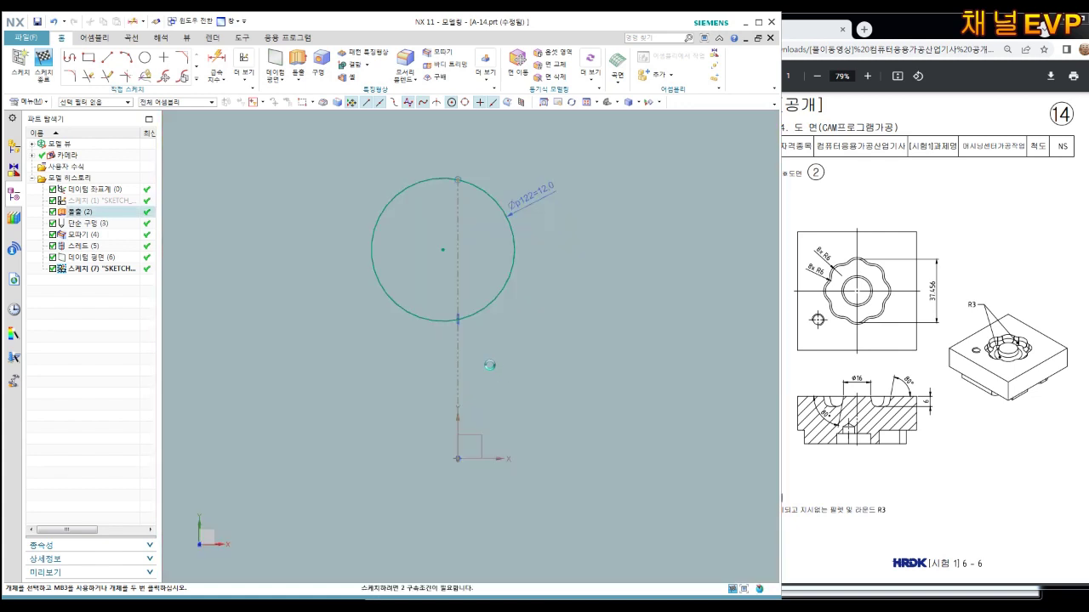
key("d")
left_click(458, 348)
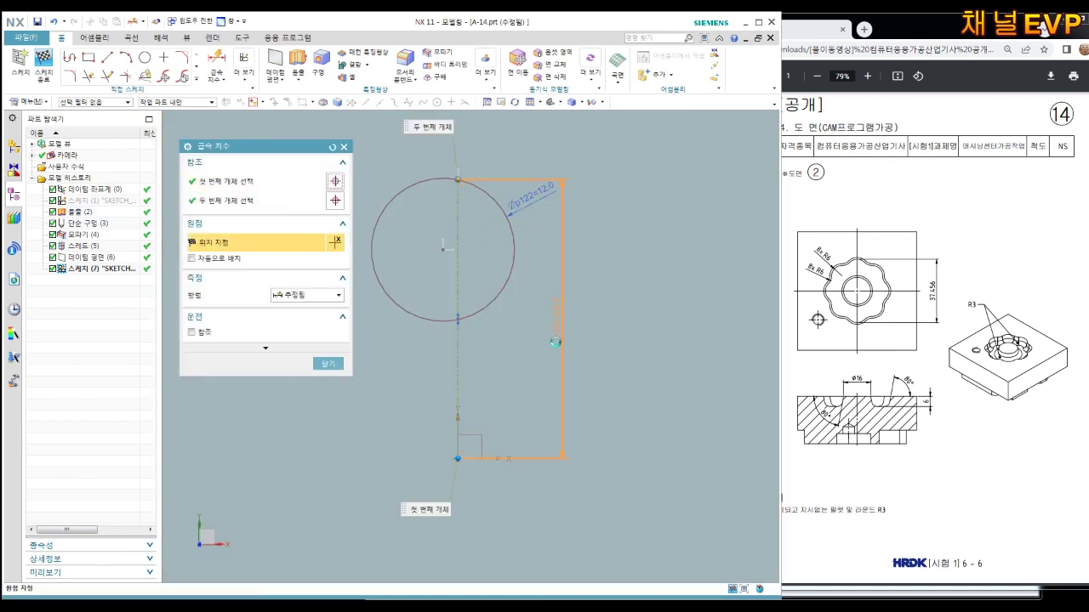
left_click(560, 339)
type("37.4")
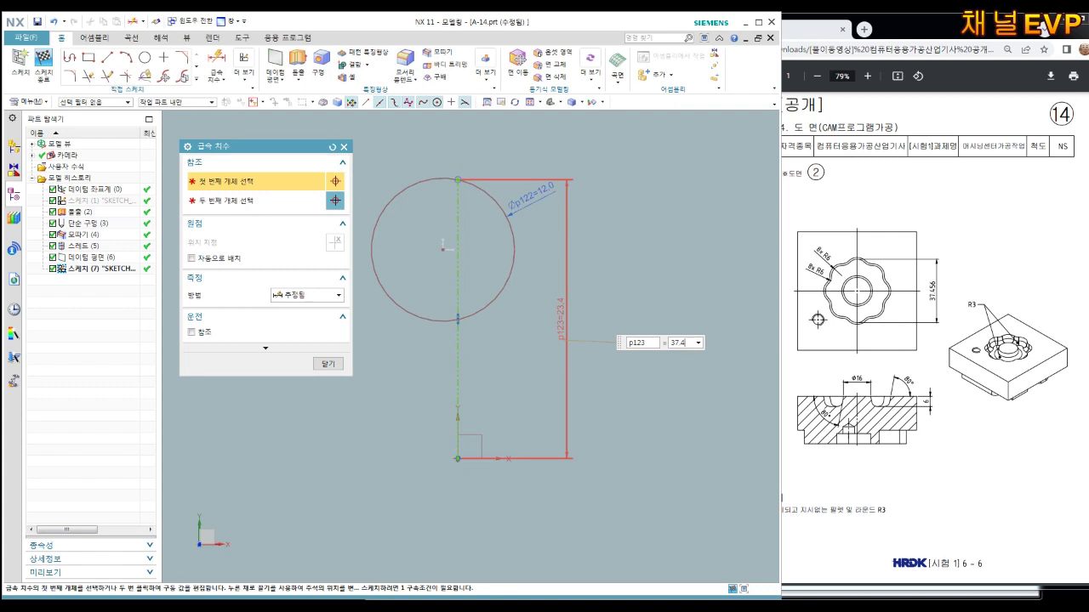
key("Return")
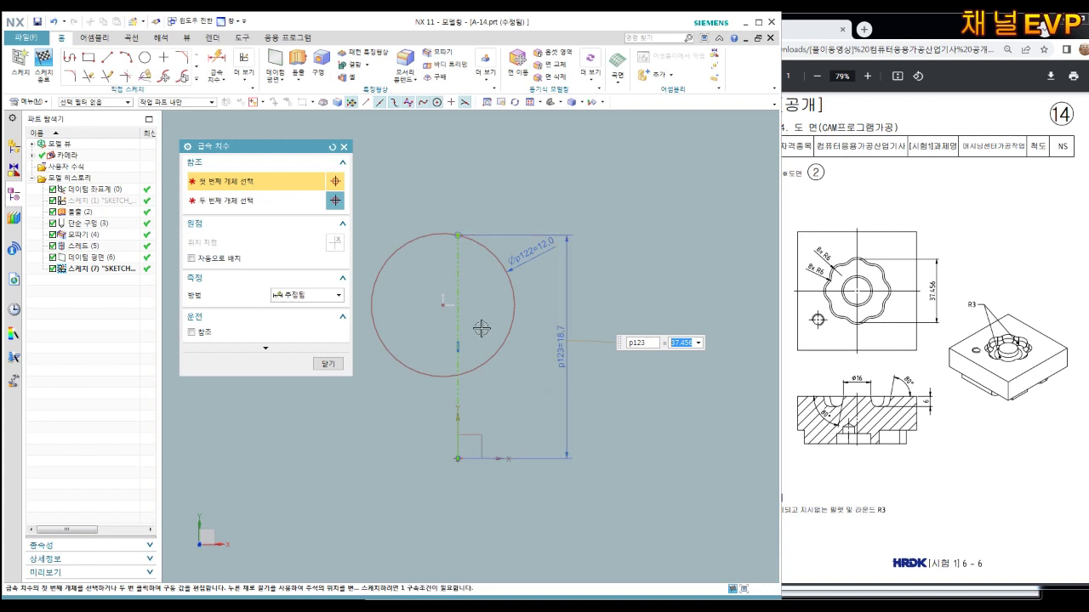
key("Escape")
Constrain the circle centre to lie on the vertical line with Point on Curve.
left_click(457, 320)
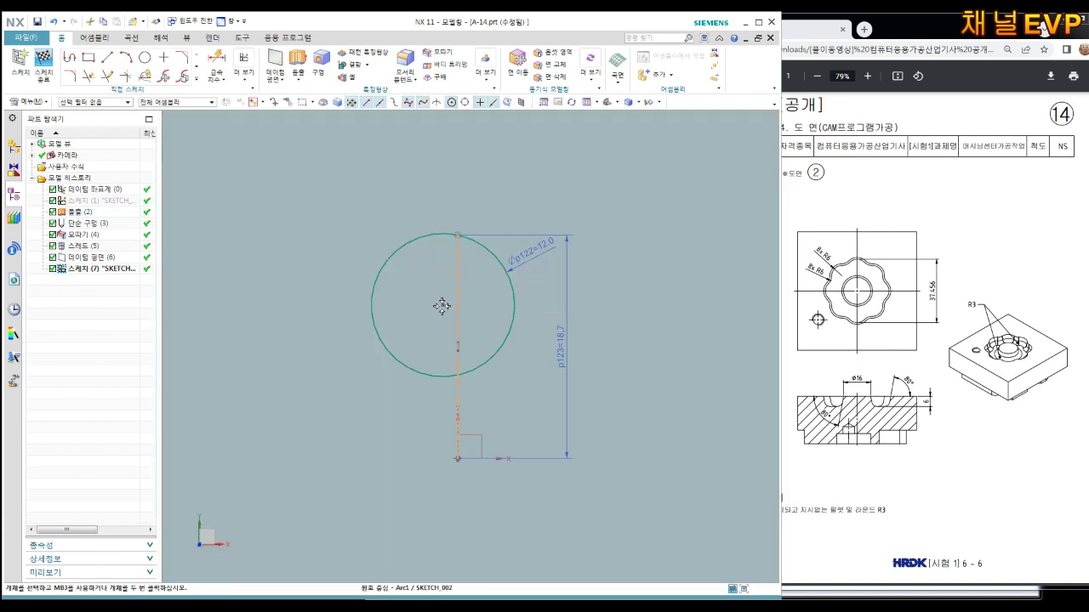
left_click(442, 304)
left_click(469, 290)
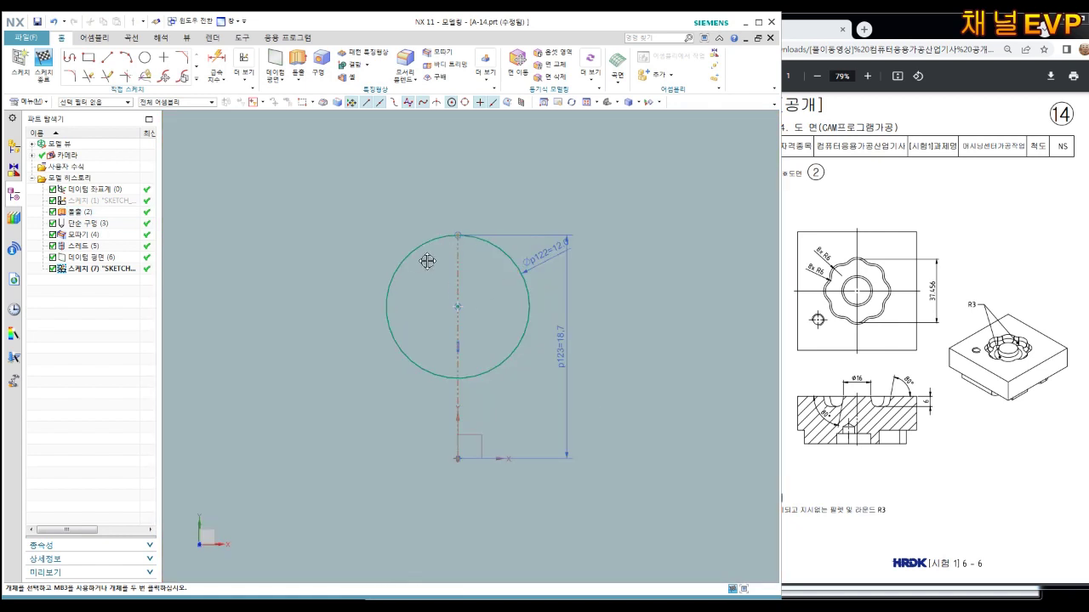
scroll(495, 310, "down", 1)
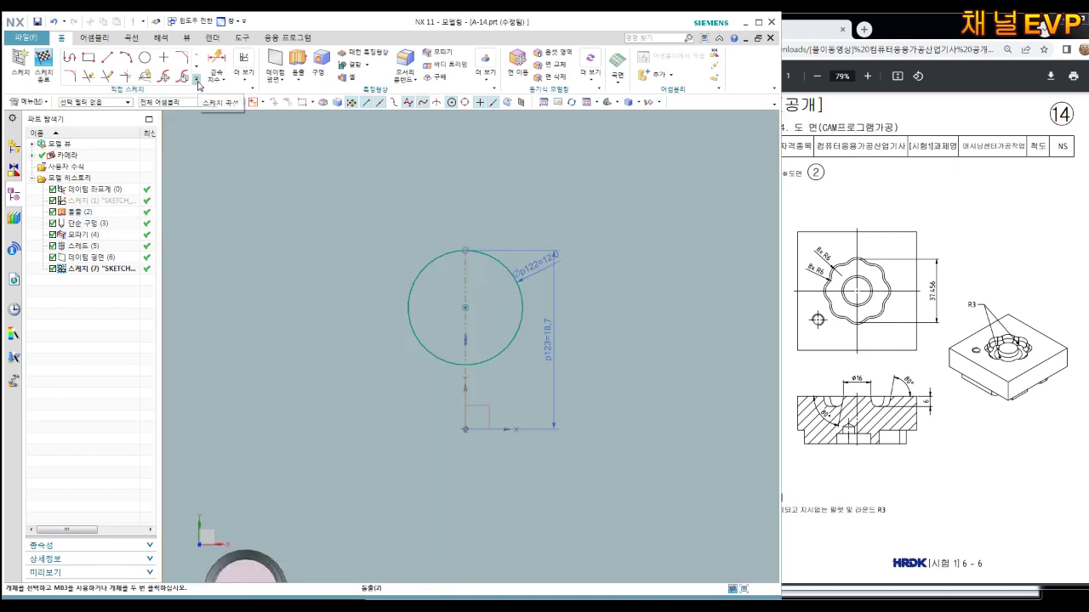
left_click(198, 81)
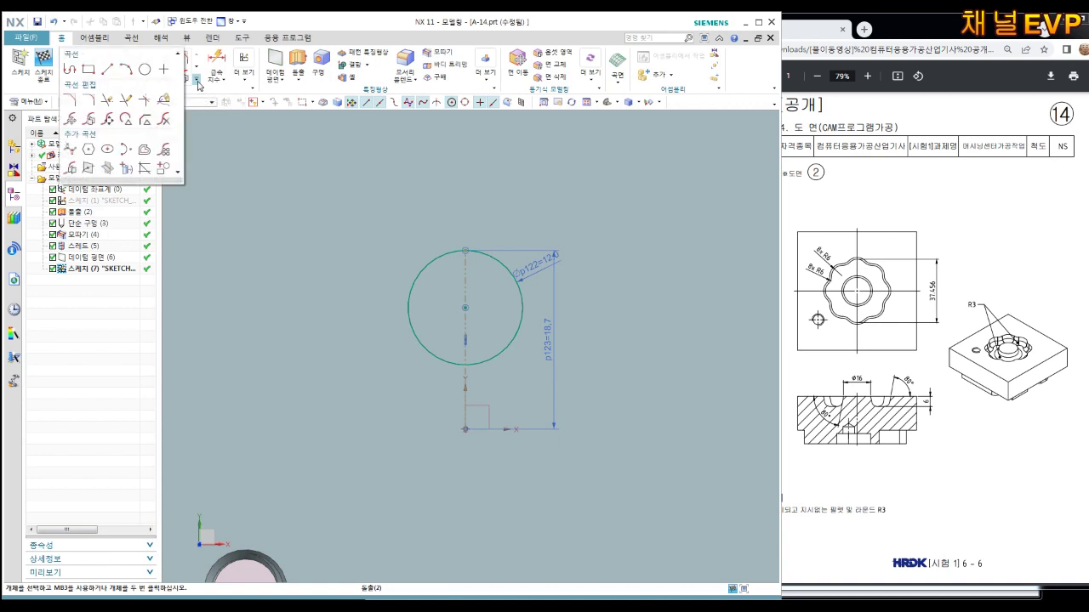
Pattern the Ø12 circle eight times over 360° around the sketch origin in a circular layout.
left_click(162, 152)
left_click(502, 267)
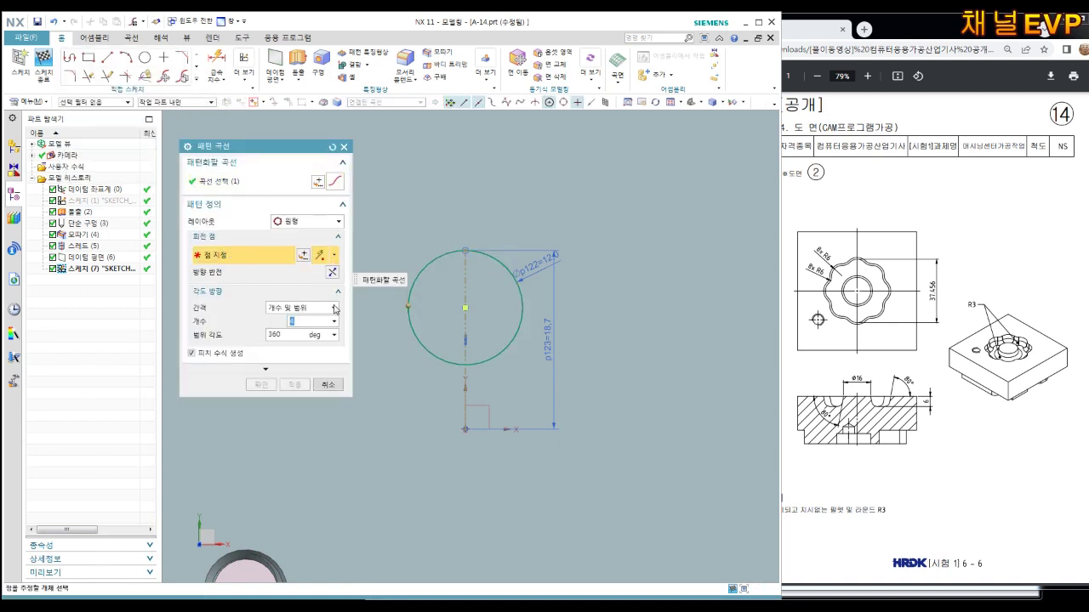
left_click(465, 428)
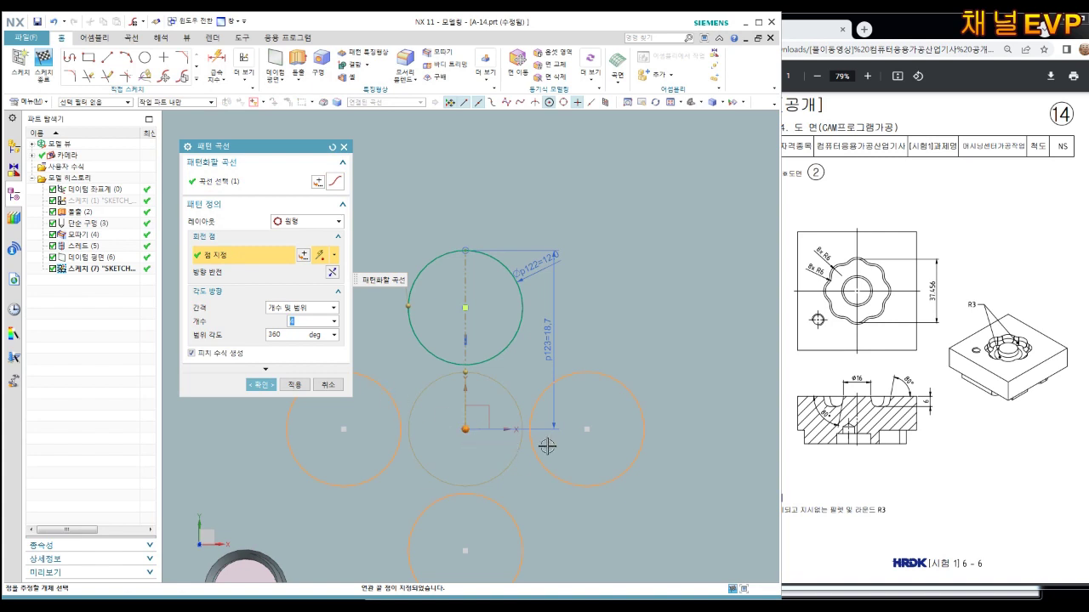
scroll(549, 440, "down", 2)
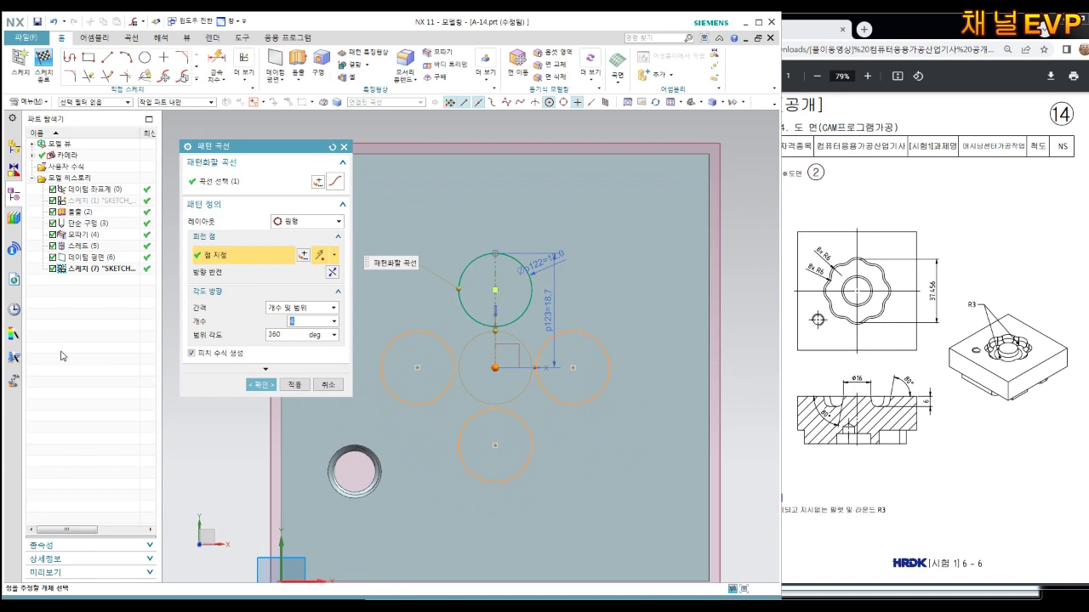
left_click(269, 390)
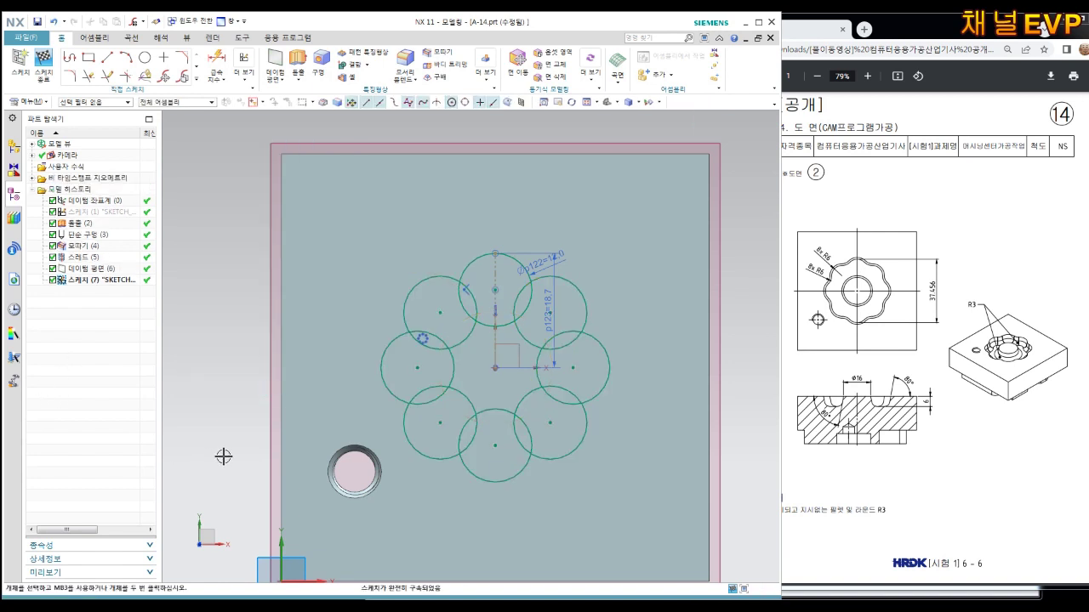
Quick Trim away the overlapping inner arcs of the circle ring.
scroll(489, 356, "up", 1)
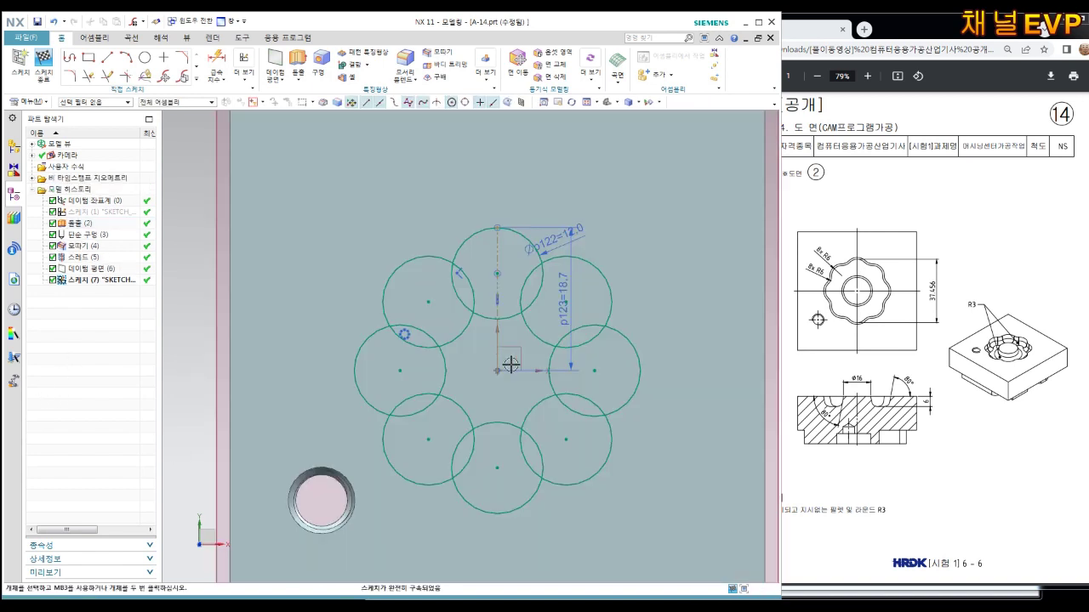
key("t")
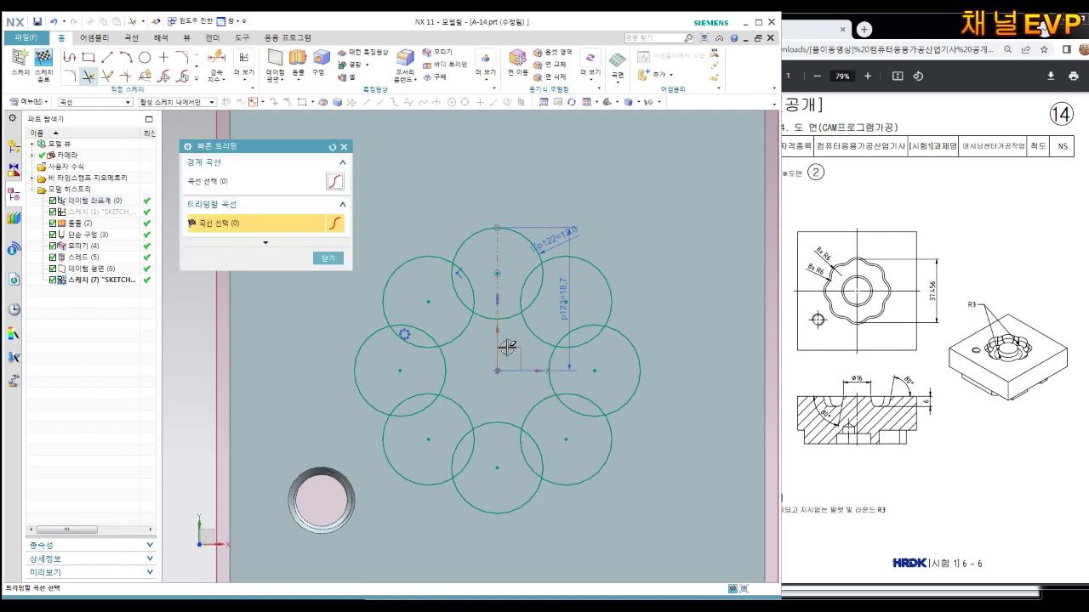
left_click_drag(521, 313, 458, 299)
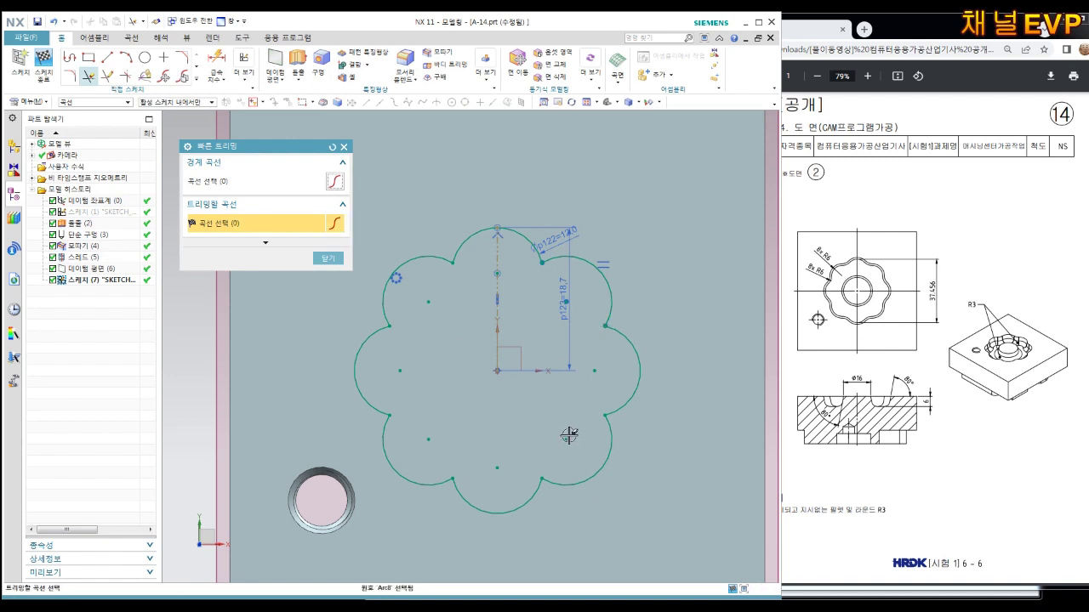
Add R6 fillets at all eight junctions between adjacent petal arcs.
key("f")
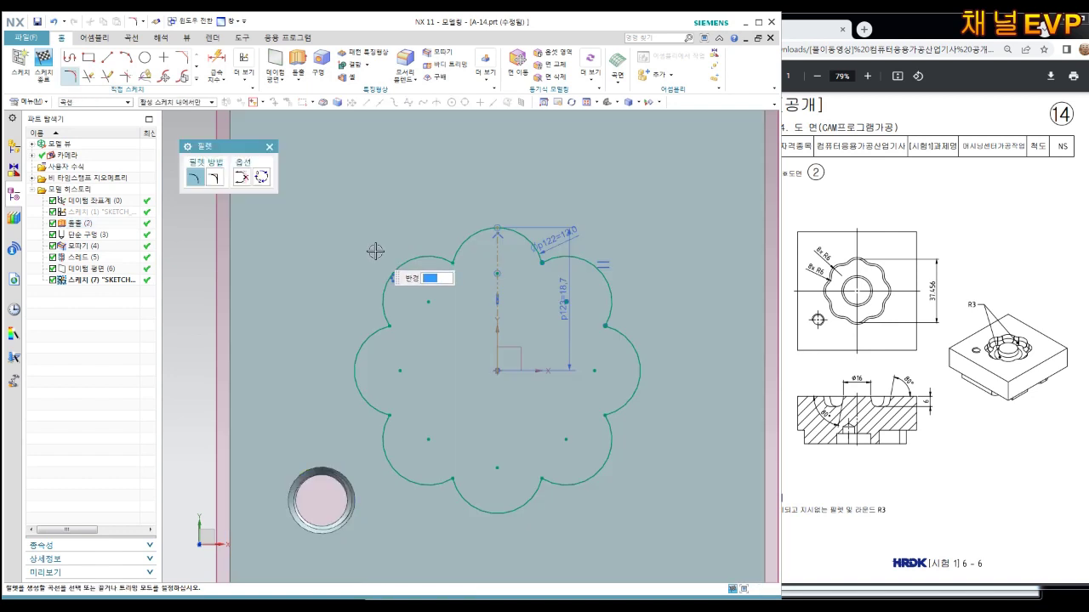
left_click(444, 258)
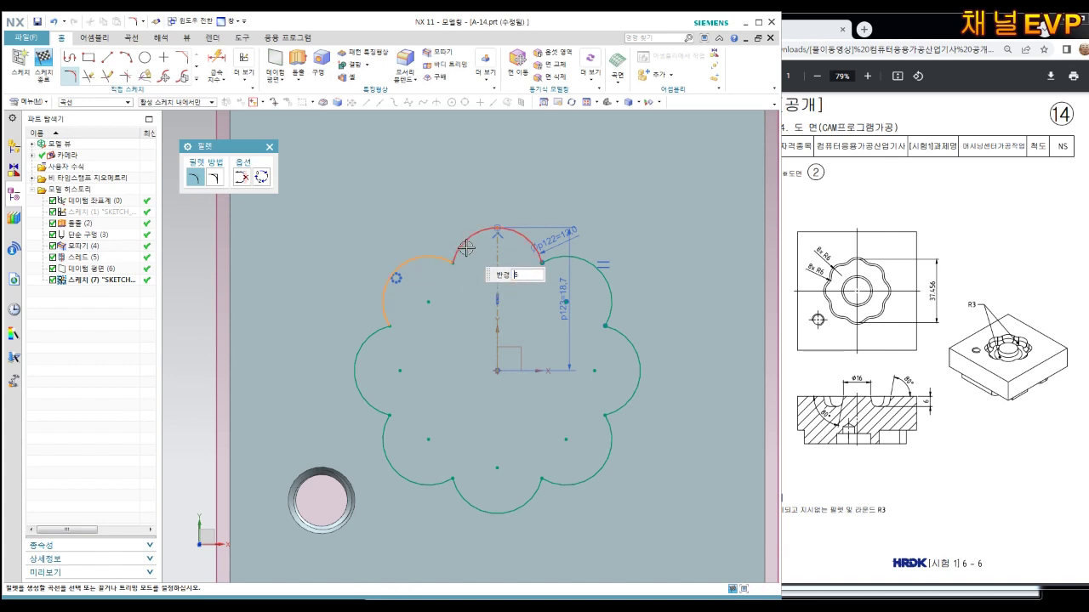
left_click(464, 246)
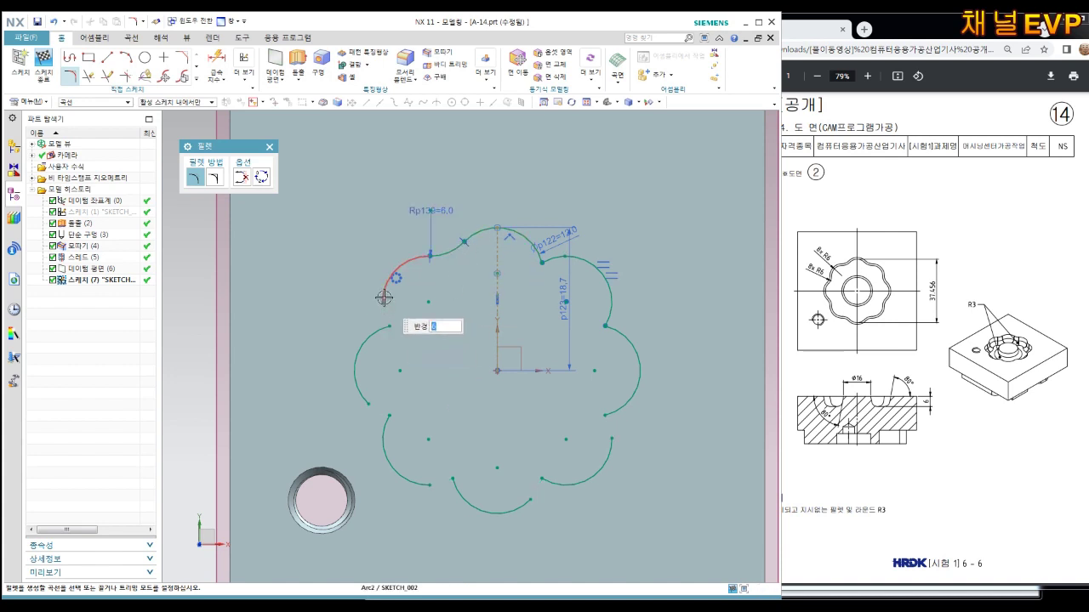
left_click(373, 334)
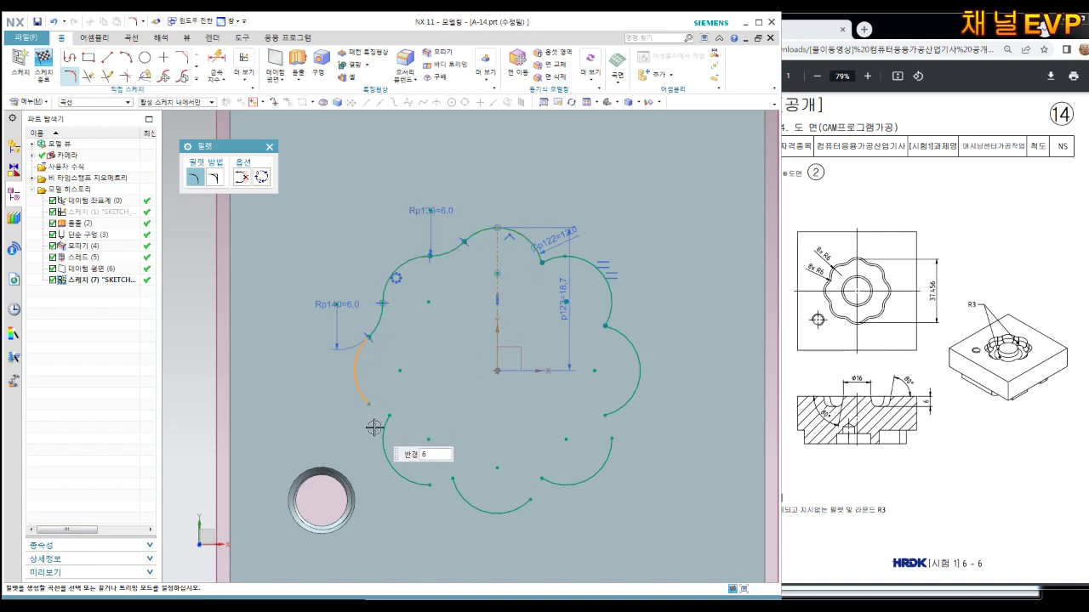
left_click(379, 428)
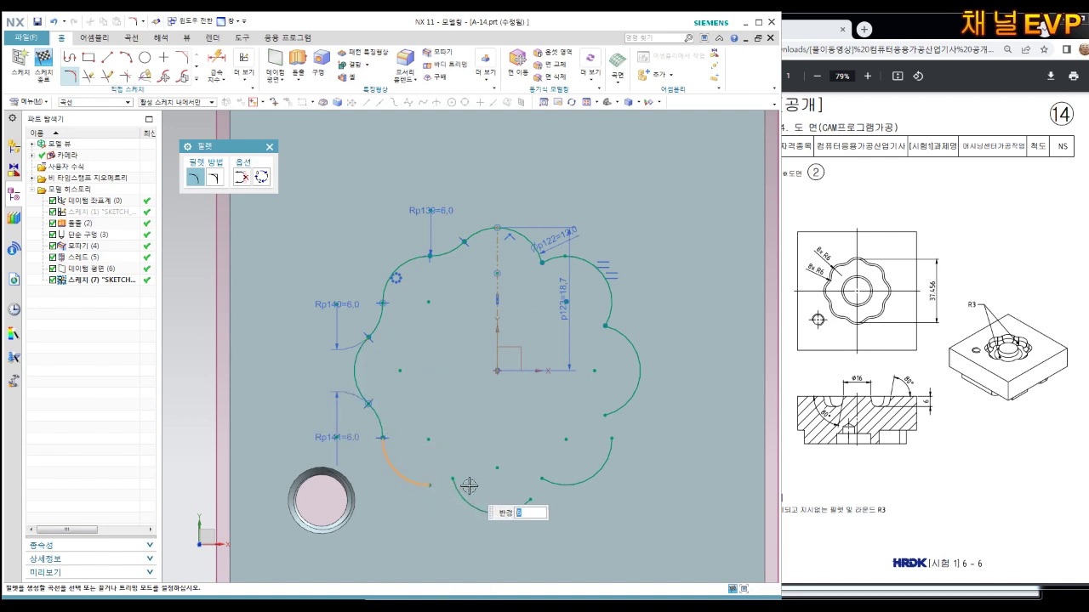
left_click(531, 501)
left_click(580, 478)
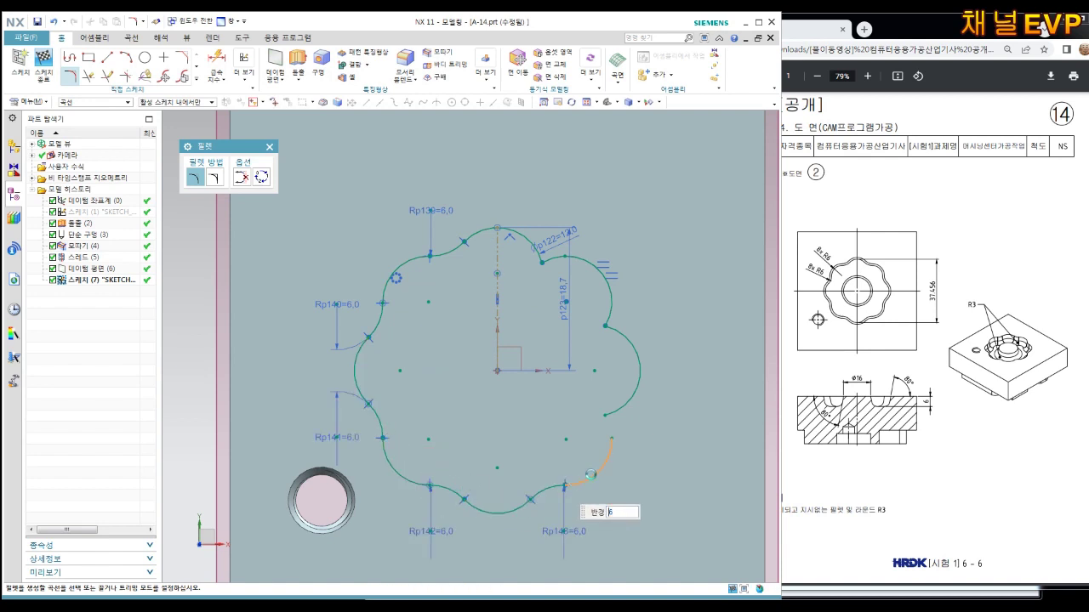
left_click(607, 448)
left_click(604, 311)
left_click(534, 244)
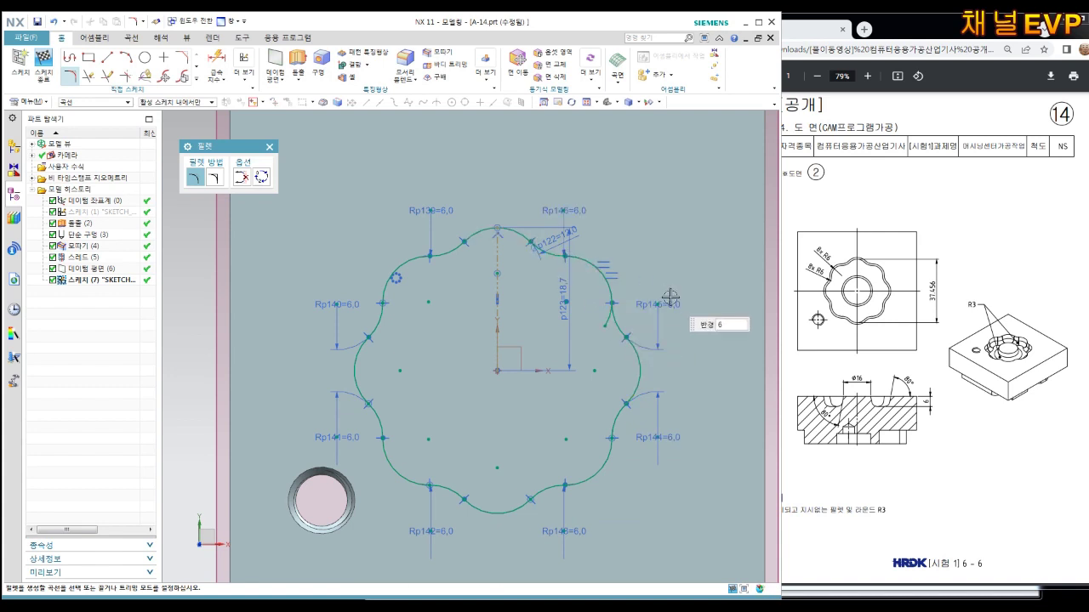
key("Escape")
Tilt the view to see the block in 3D and finish the sketch.
scroll(658, 460, "down", 2)
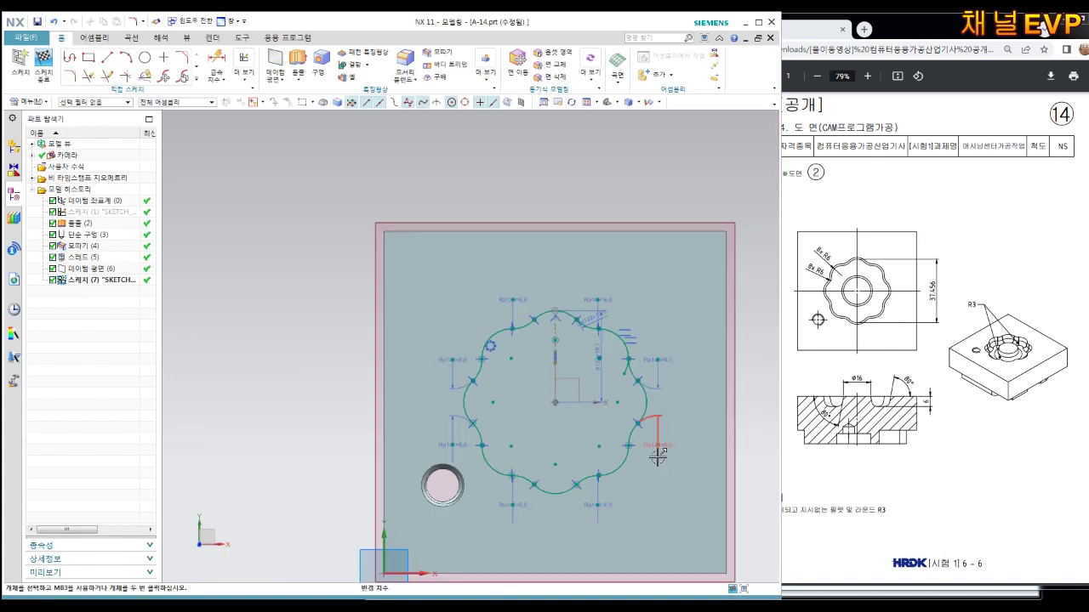
scroll(658, 459, "up", 1)
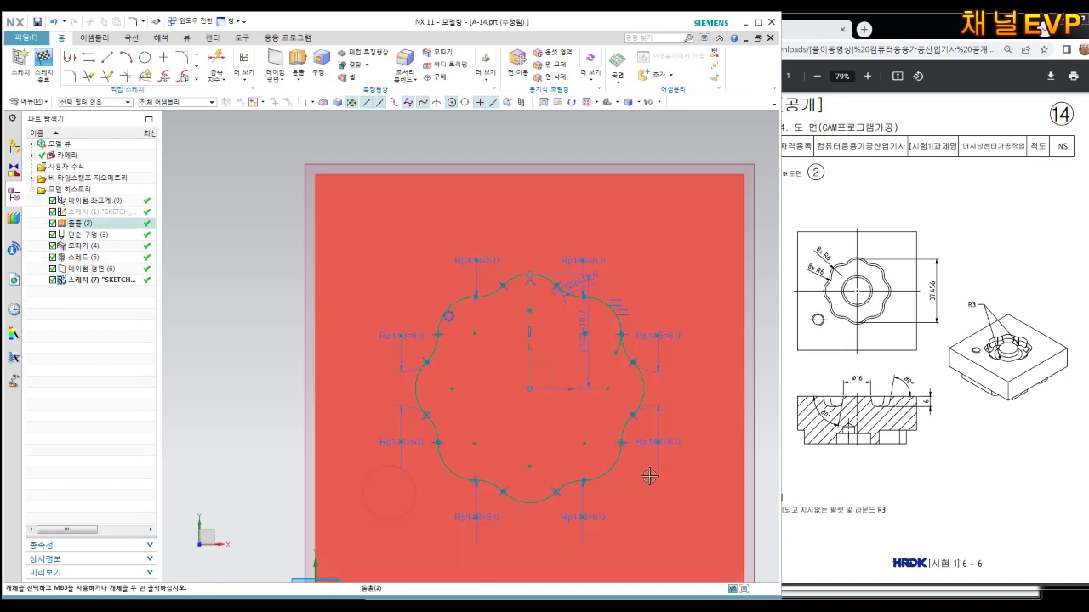
middle_click_drag(651, 488, 648, 444)
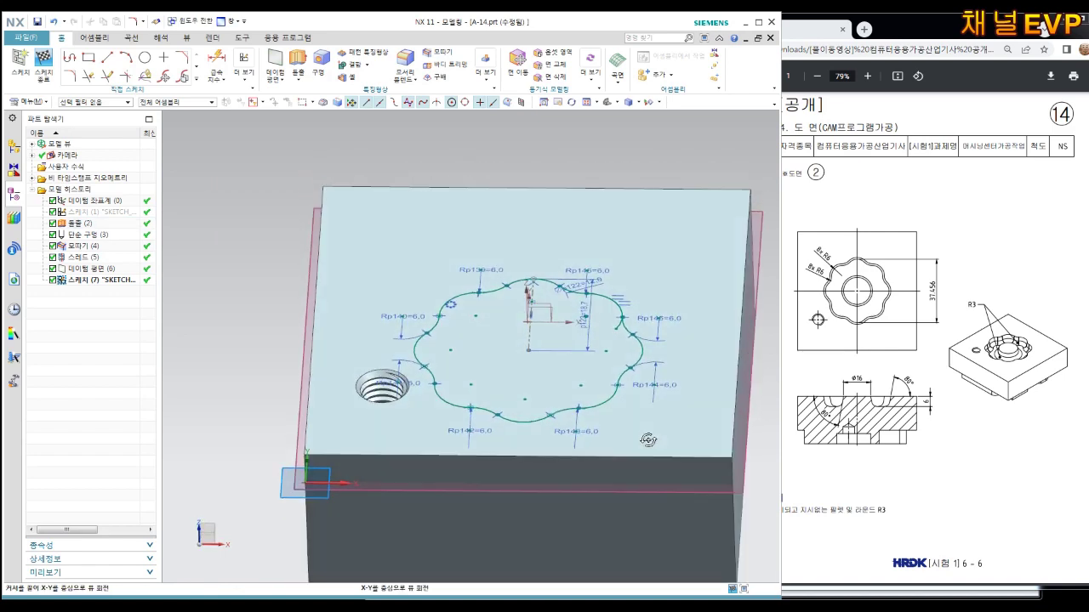
left_click(43, 59)
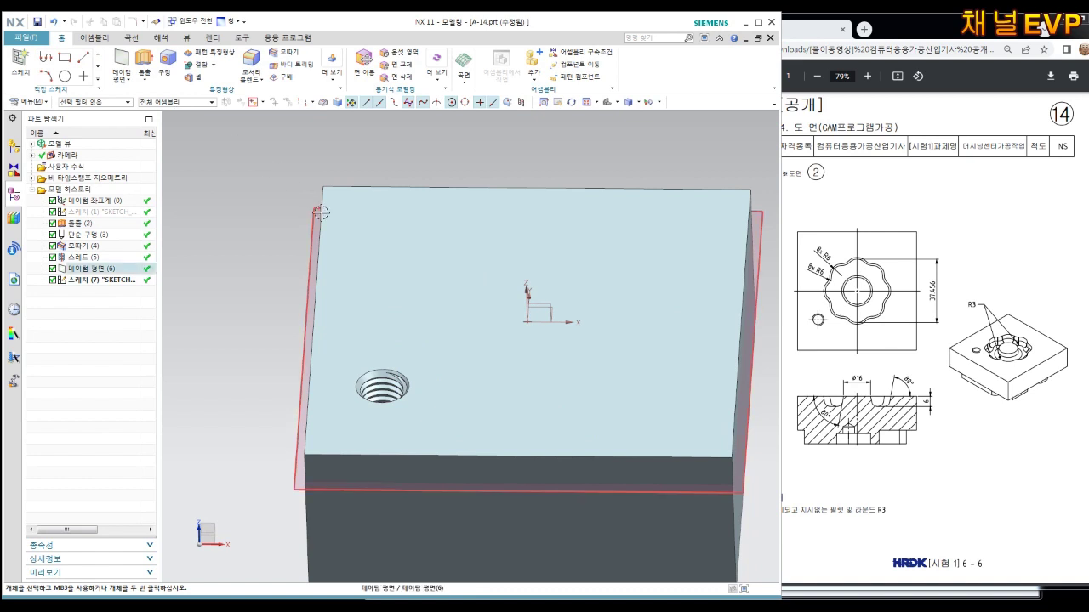
Orbit the block and switch its display to static wireframe.
middle_click_drag(520, 287, 556, 251)
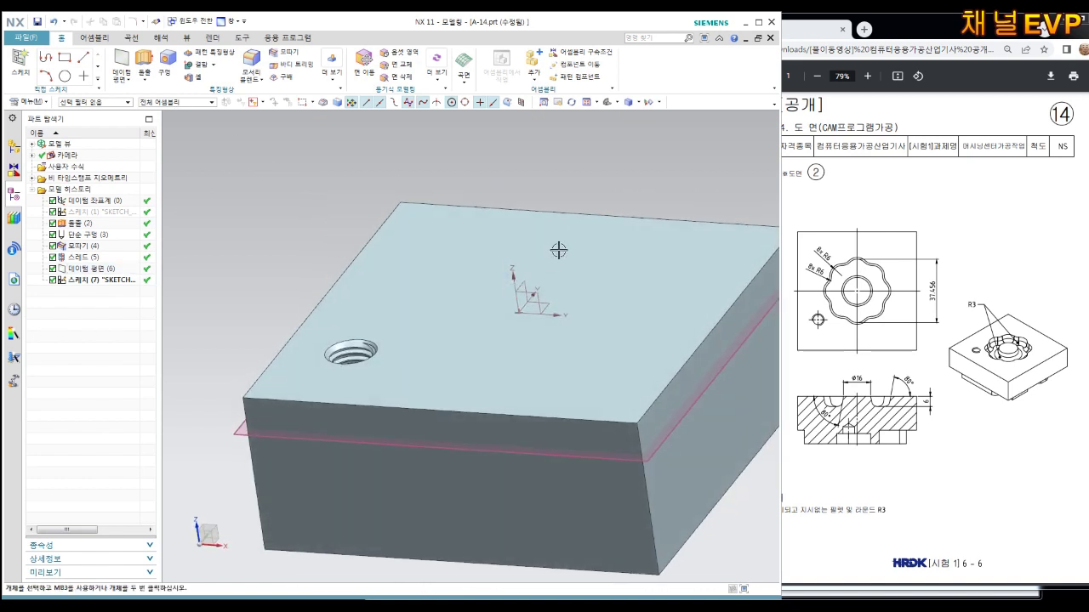
left_click(629, 102)
left_click(662, 179)
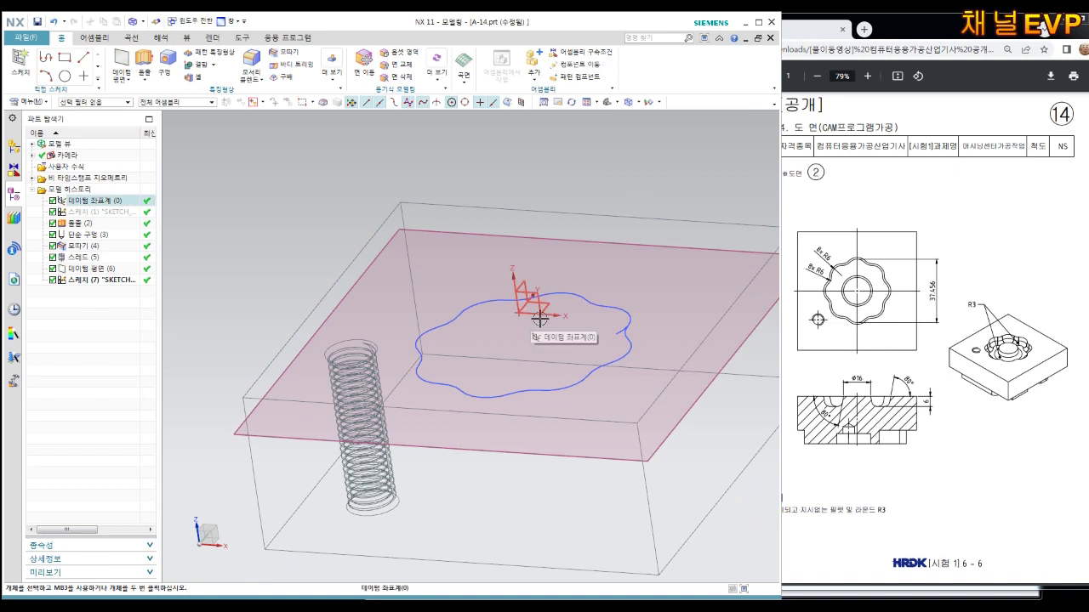
scroll(576, 277, "up", 2)
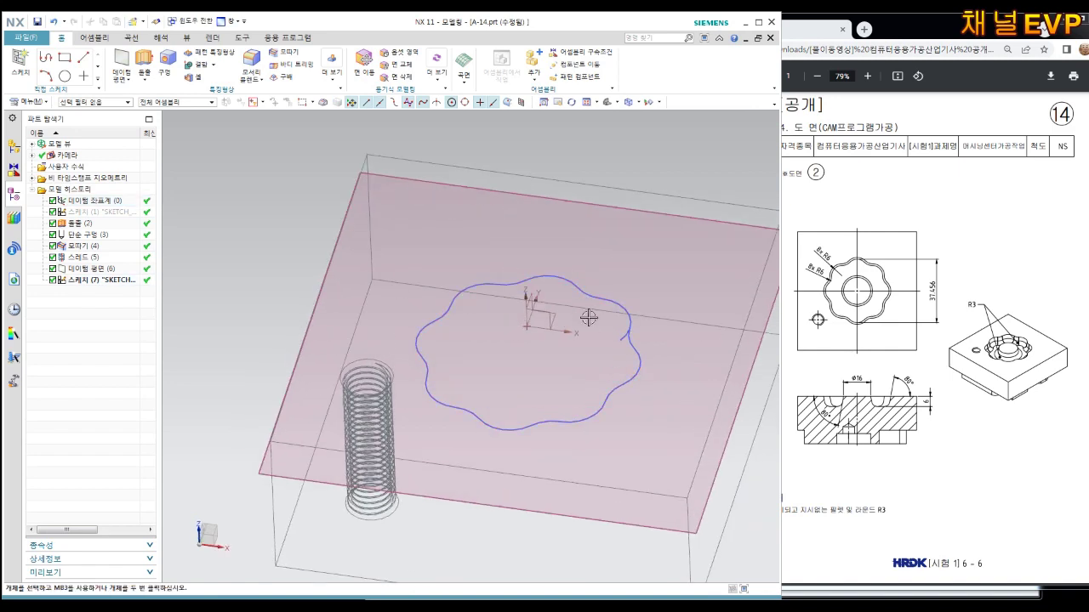
scroll(595, 319, "up", 3)
Reopen the flower sketch, finish it unchanged, and bring up Extrude.
right_click(504, 235)
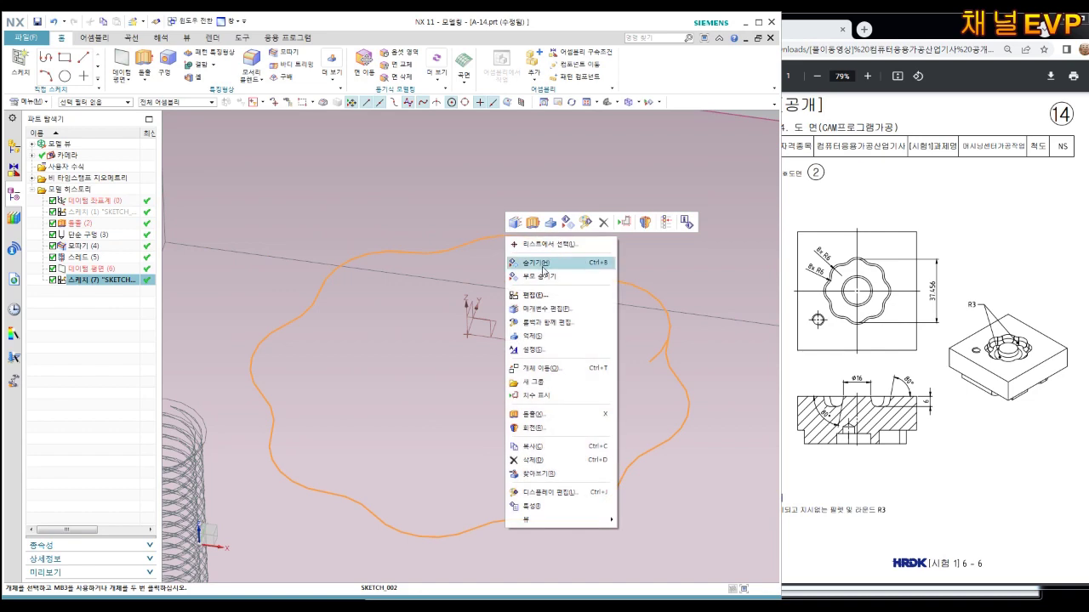
left_click(557, 300)
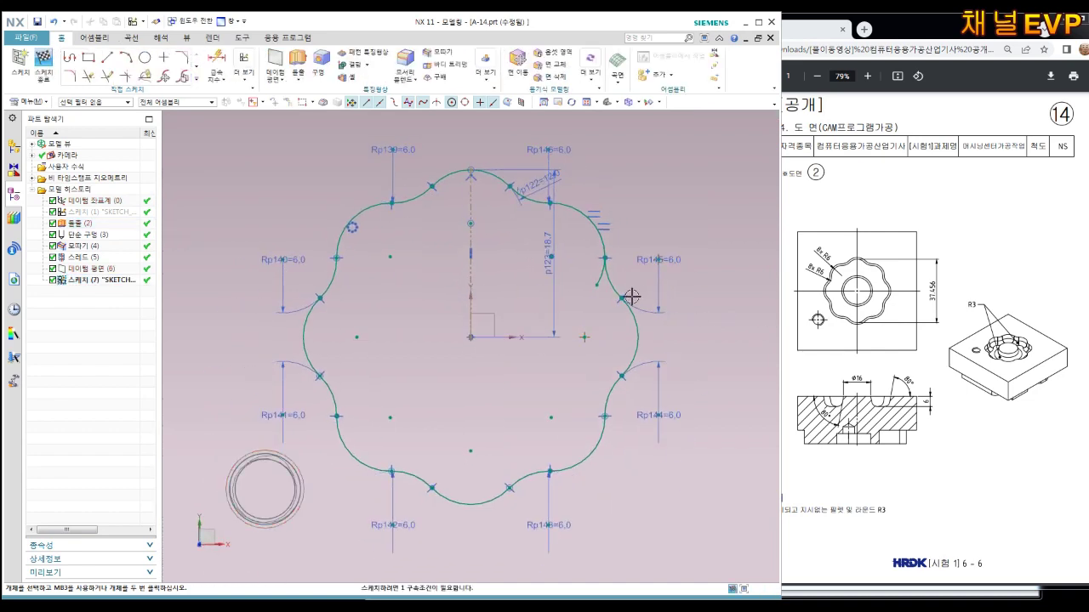
key("t")
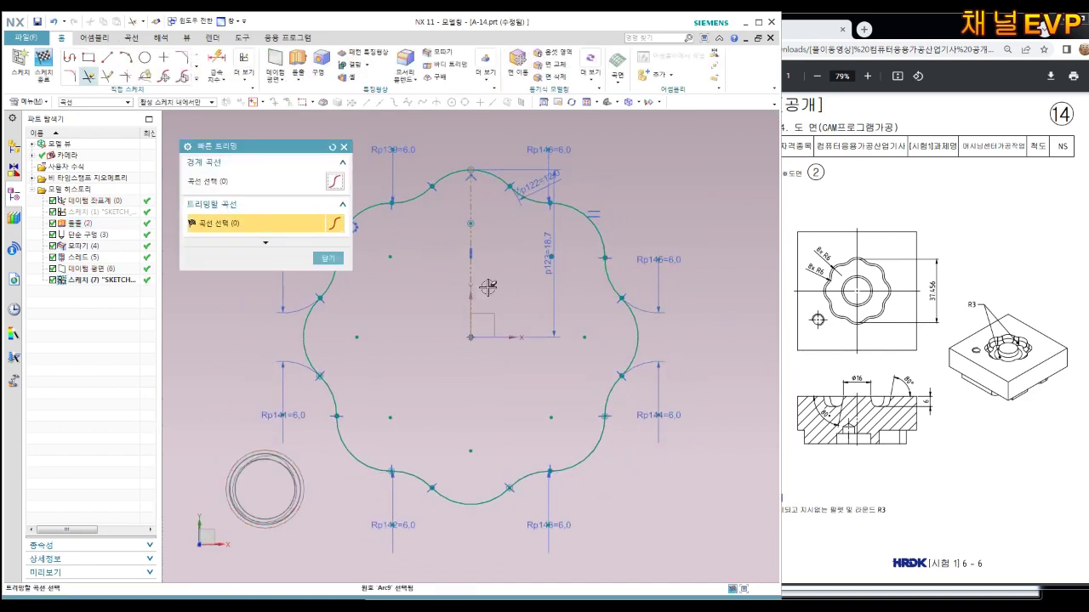
left_click(327, 258)
key("ctrl+q")
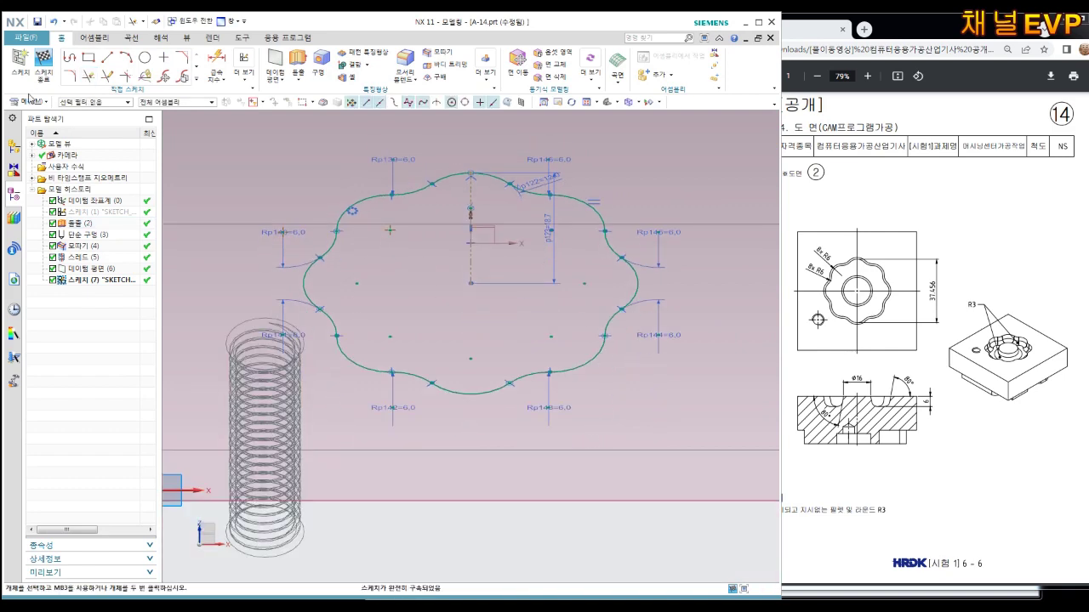
left_click(42, 64)
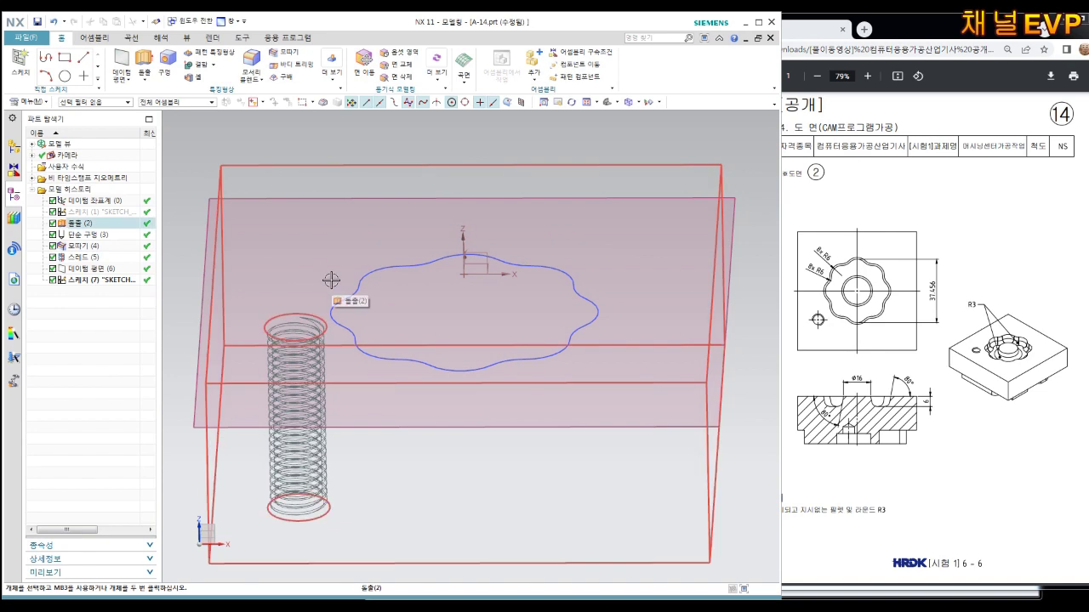
mouse_move(604, 331)
middle_mouse_down()
mouse_move(656, 304)
mouse_move(236, 335)
middle_mouse_up()
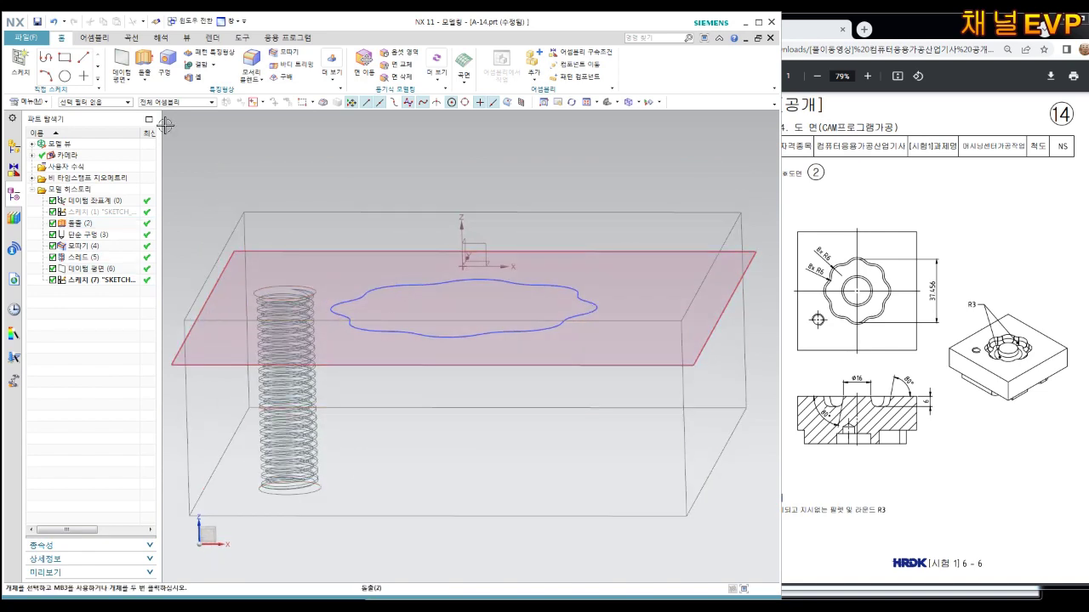
left_click(144, 61)
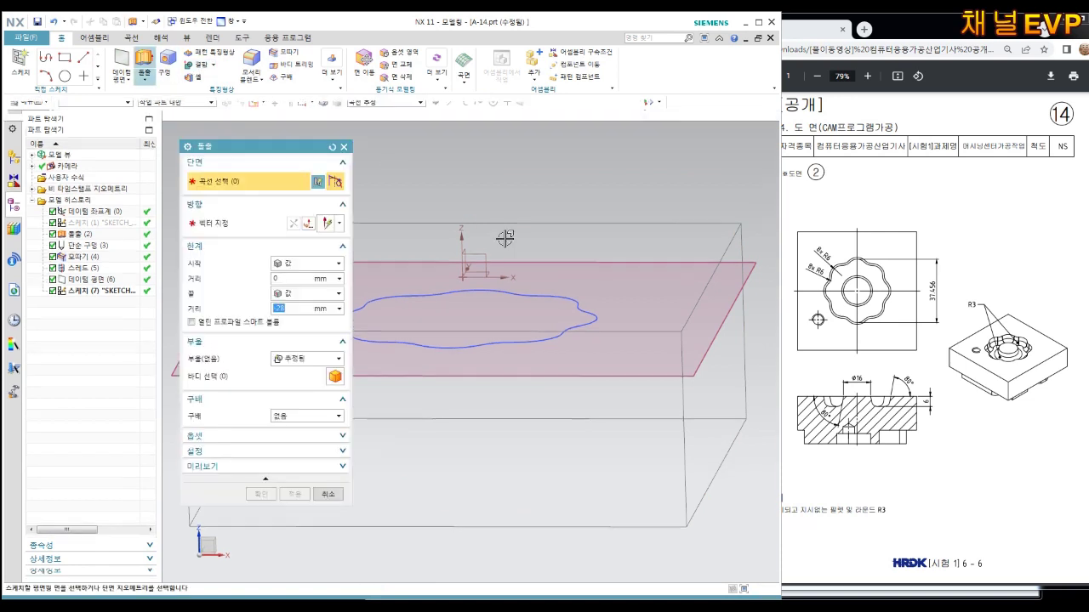
Select the flower sketch as the extrude profile with end distance 10.
left_click(508, 284)
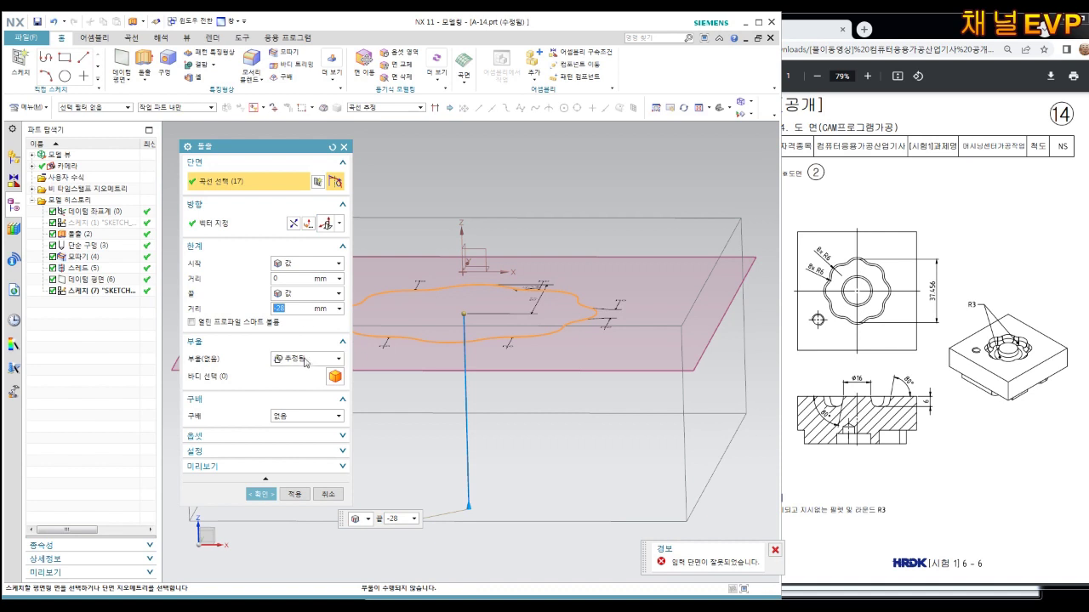
left_click(305, 361)
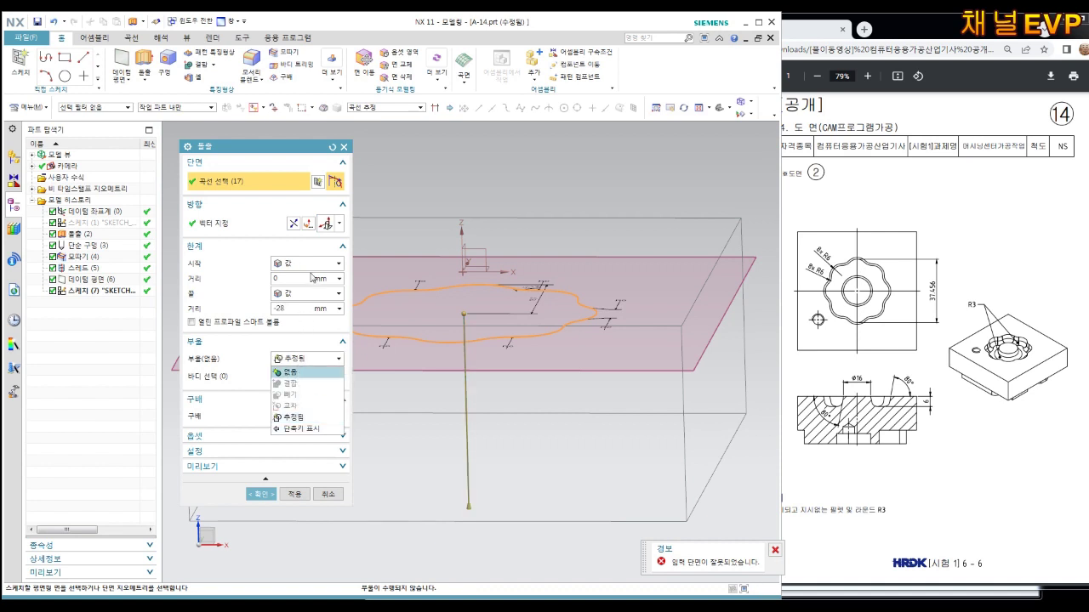
left_click(283, 309)
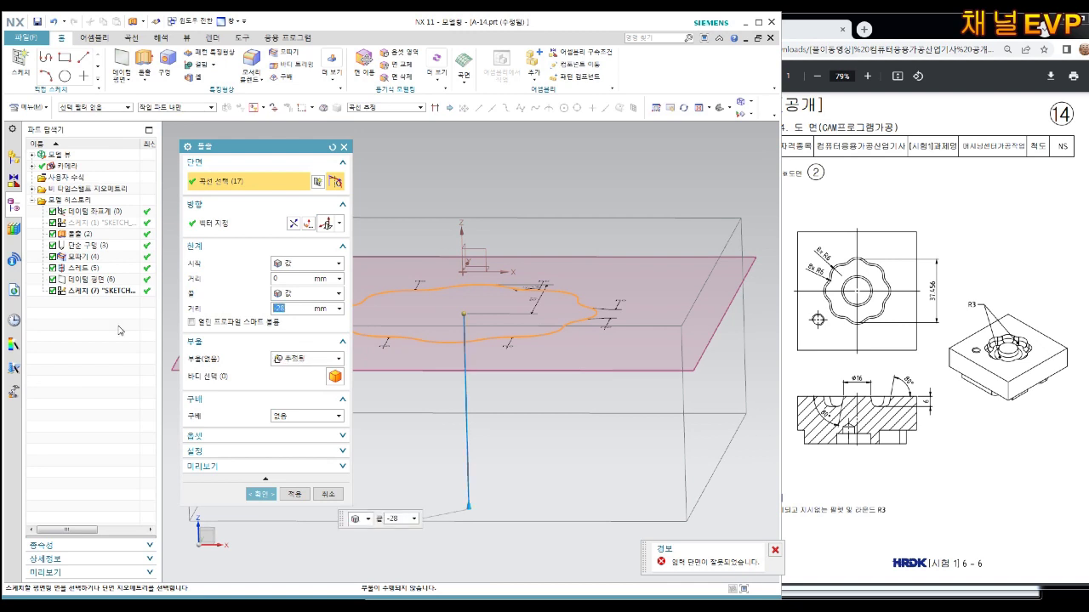
type("10")
key("Return")
middle_click_drag(597, 326, 606, 276)
Set the extrusion's Boolean to None, then cancel the extrusion.
left_click(306, 415)
left_click(302, 429)
left_click(306, 358)
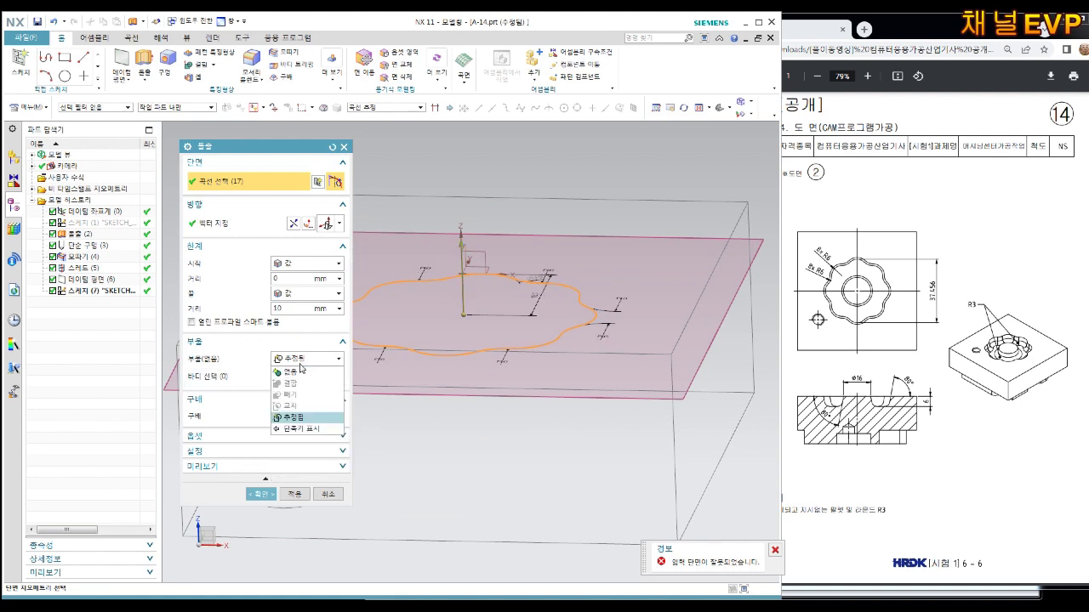
left_click(297, 380)
mouse_move(476, 408)
middle_mouse_down()
mouse_move(579, 440)
mouse_move(539, 388)
middle_mouse_up()
key("Escape")
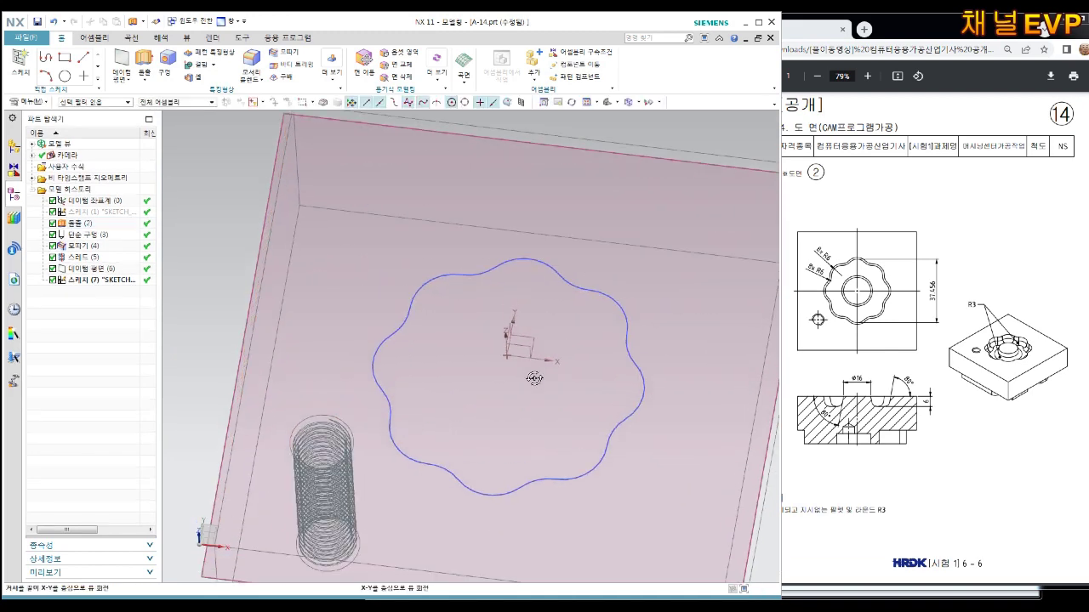
Reopen Sketch (7) for editing and inspect the flower outline's arcs.
right_click(110, 281)
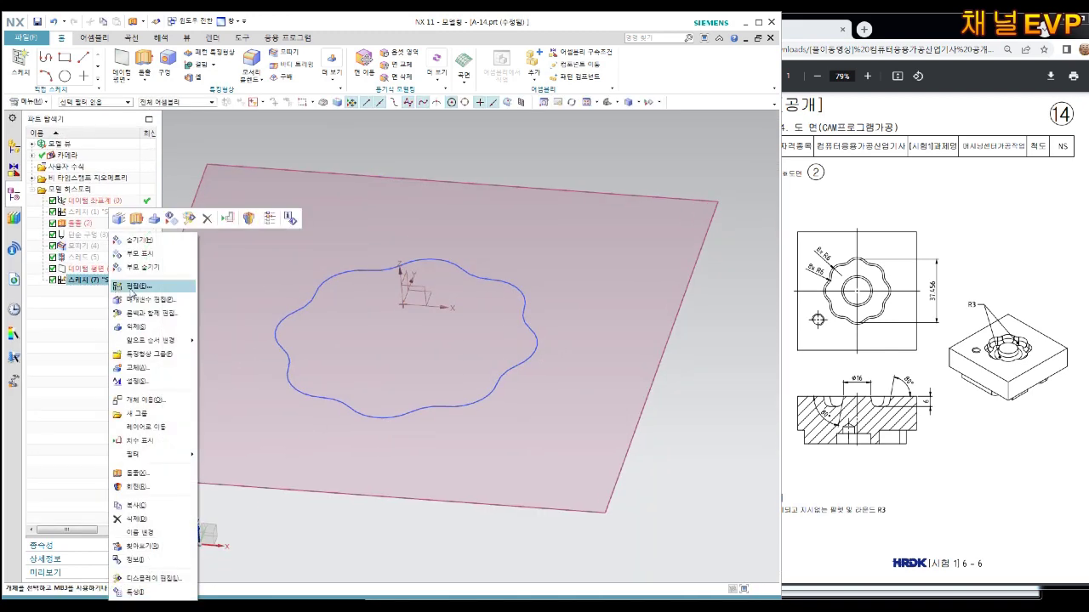
left_click(127, 287)
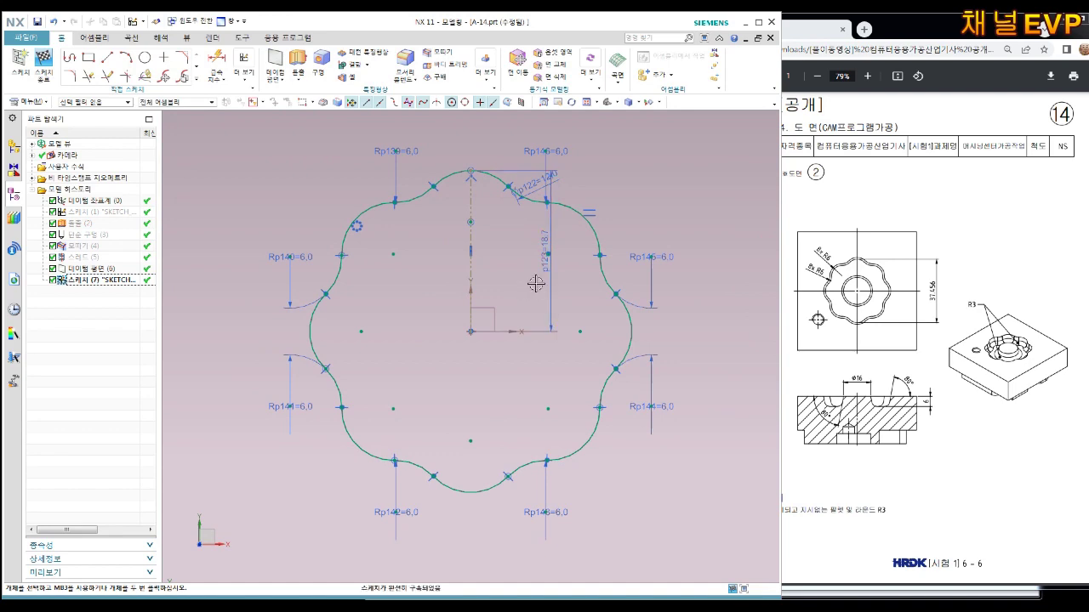
left_click(586, 220)
scroll(596, 255, "up", 4)
scroll(587, 281, "up", 2)
scroll(582, 270, "down", 1)
scroll(576, 264, "down", 2)
scroll(576, 272, "down", 2)
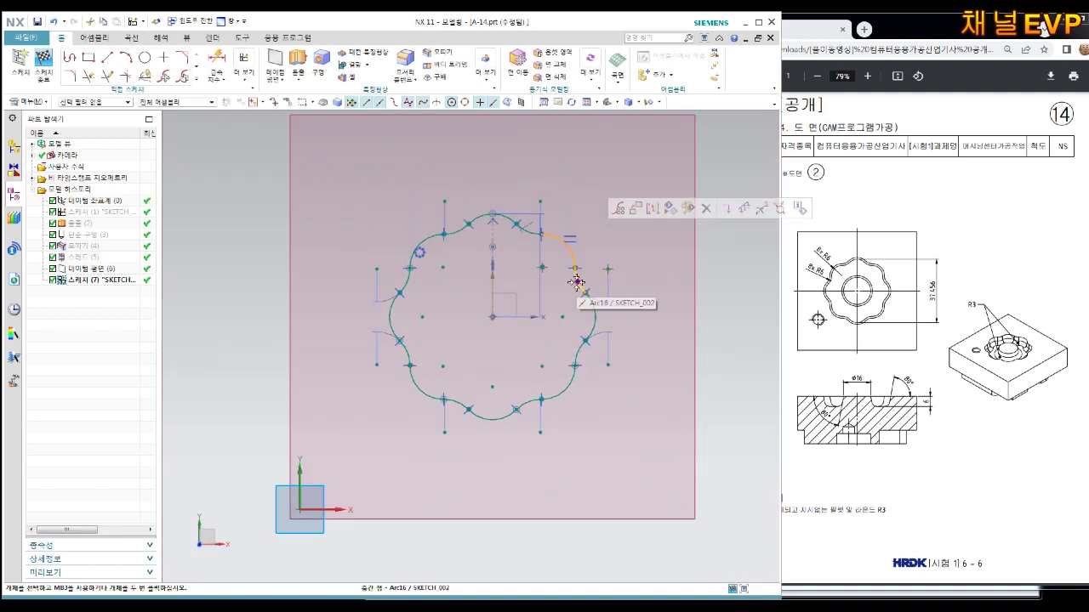
scroll(583, 277, "up", 1)
key("Escape")
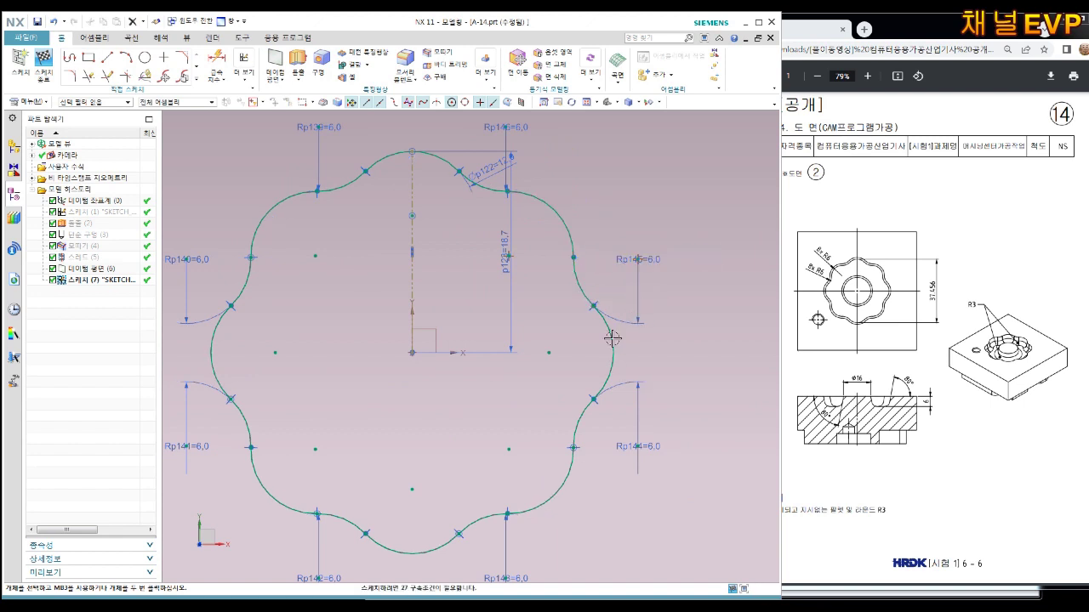
left_click(566, 216)
key("Escape")
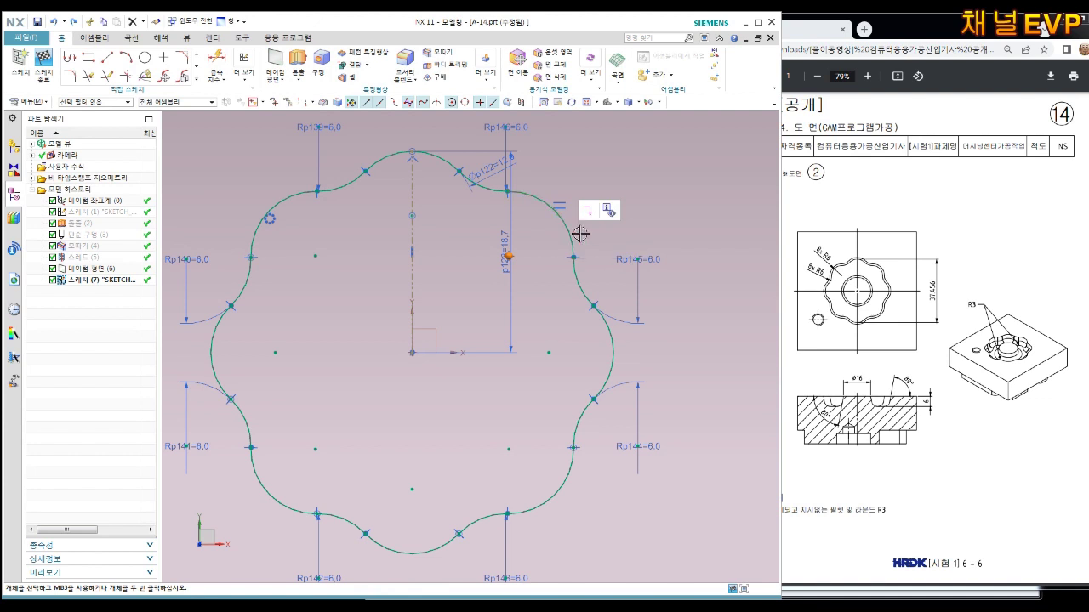
Delete the extra upper-right arc and the short stray arc piece.
key("ctrl+d")
key("Escape")
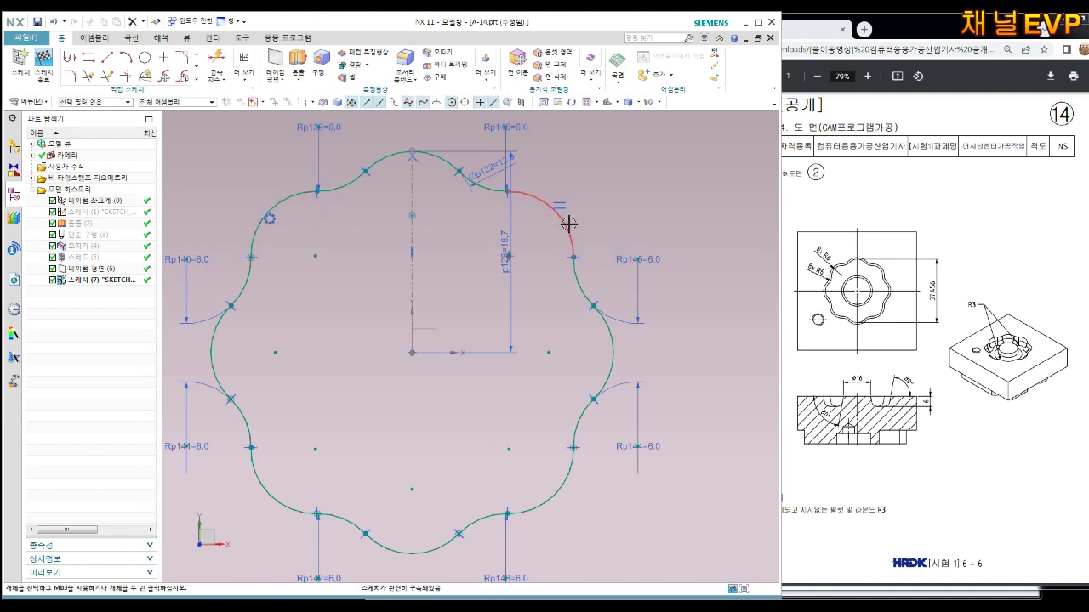
left_click(568, 223)
key("Escape")
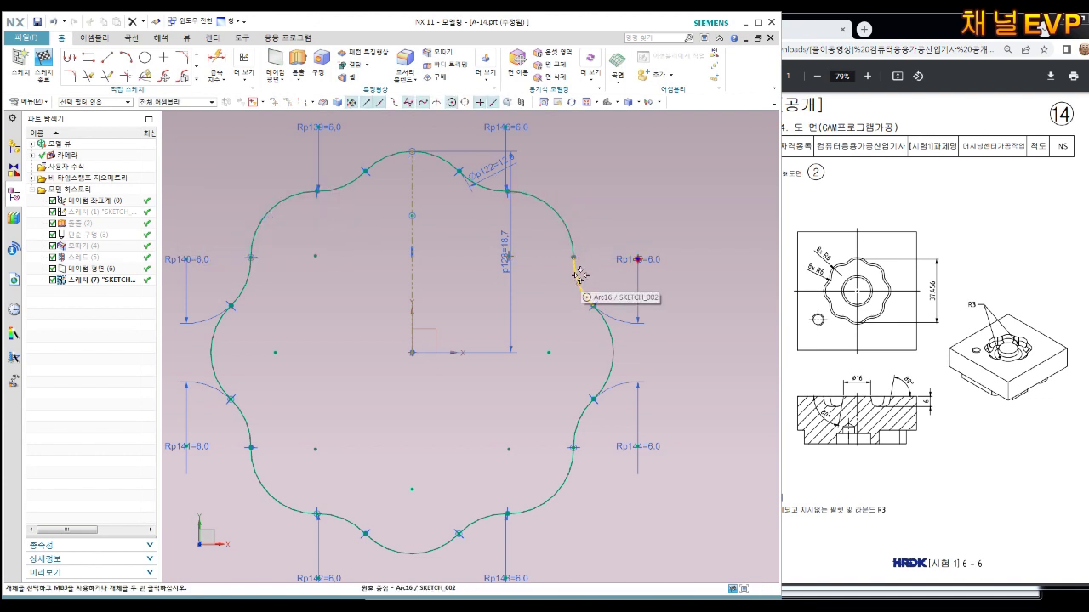
key("ctrl+d")
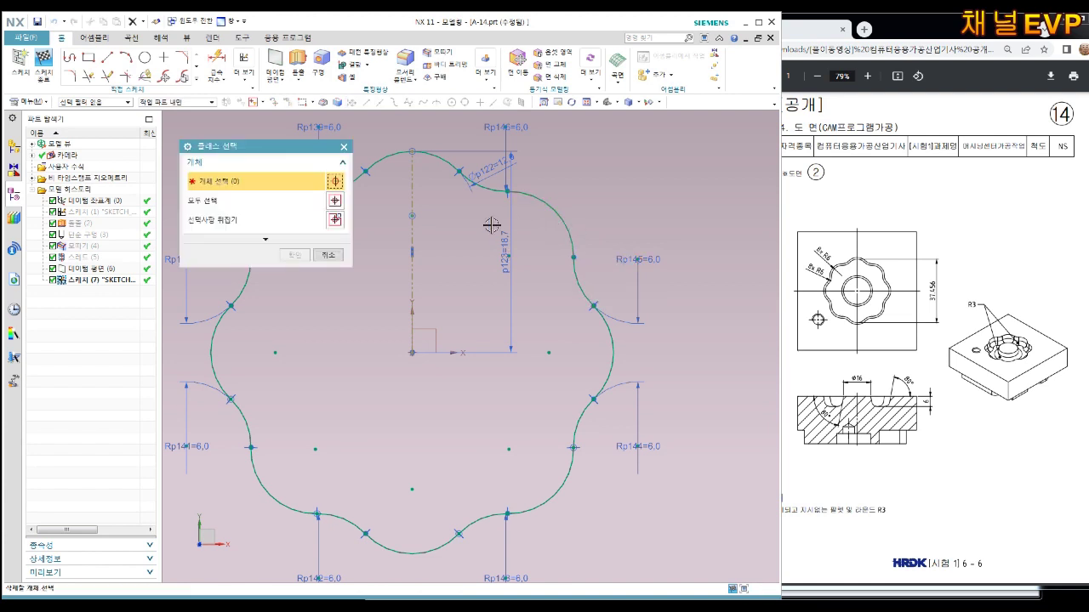
left_click(328, 254)
left_click(565, 217)
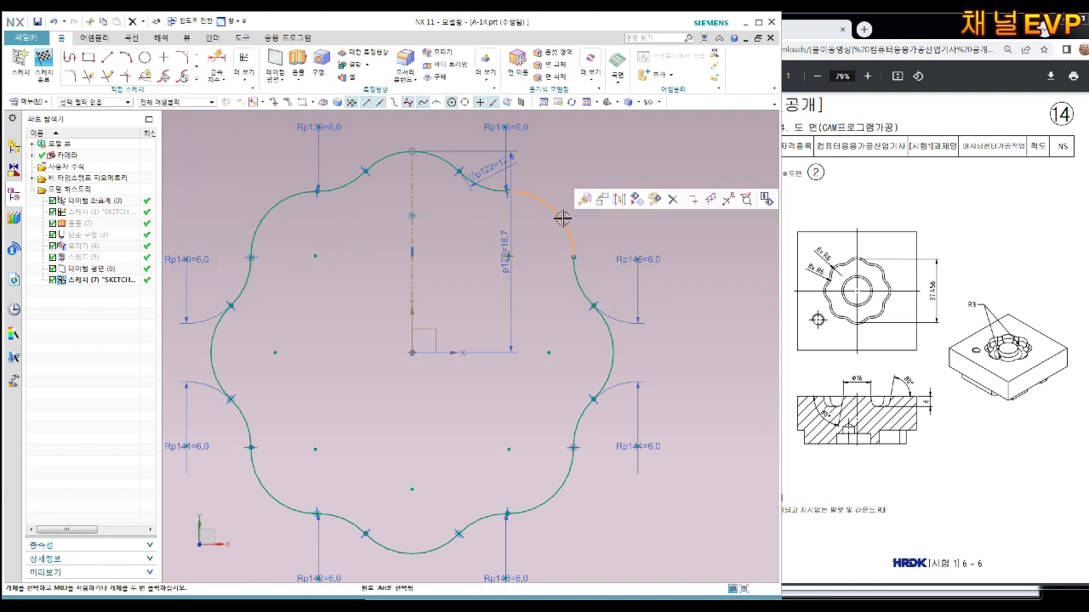
key("Delete")
left_click(481, 181)
key("Delete")
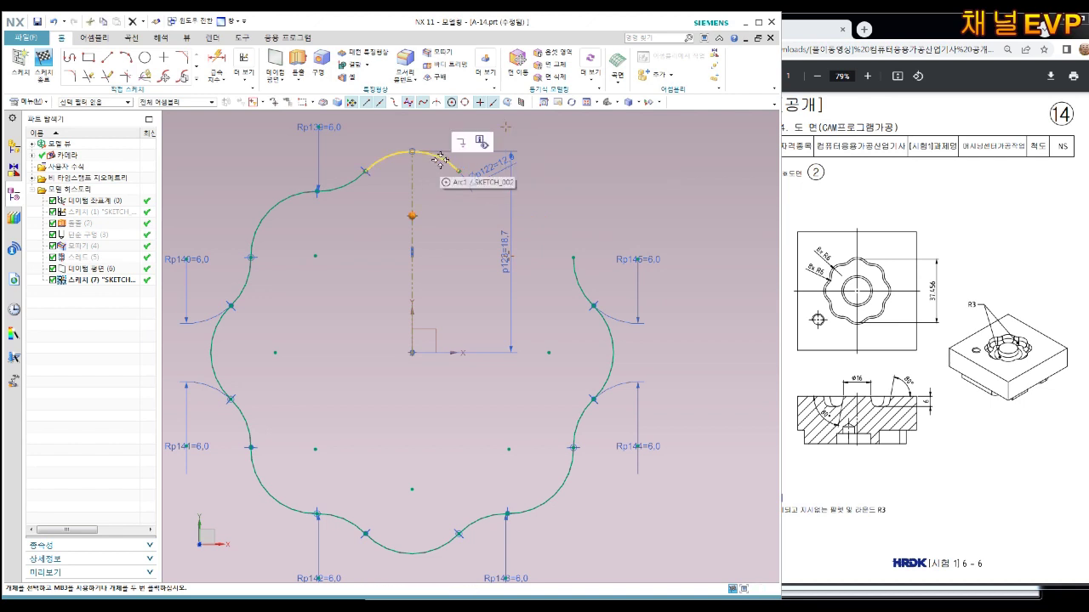
Delete the extra top arc with its radius dimension, then finish the sketch.
key("Delete")
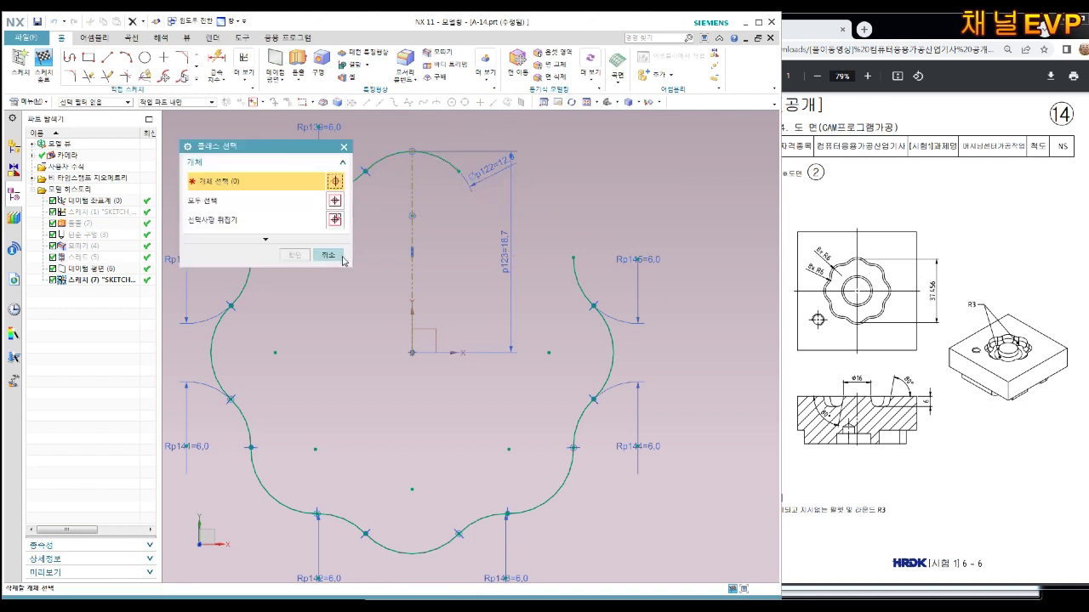
left_click(327, 256)
key("Delete")
left_click(321, 254)
middle_click_drag(341, 255, 437, 195)
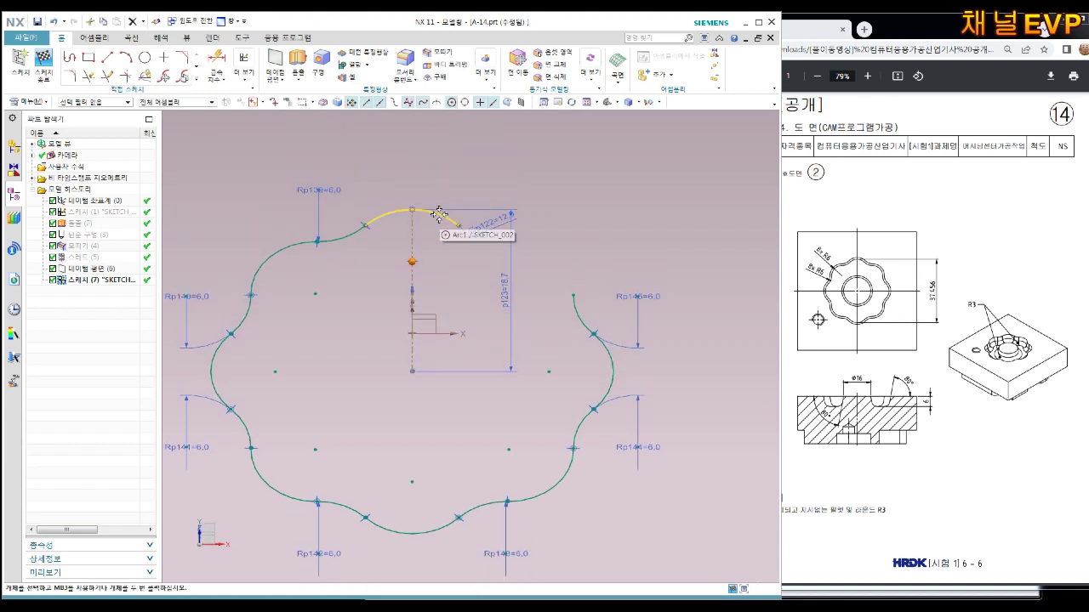
key("Delete")
left_click(327, 256)
scroll(389, 206, "up", 3)
left_click(386, 207)
key("Delete")
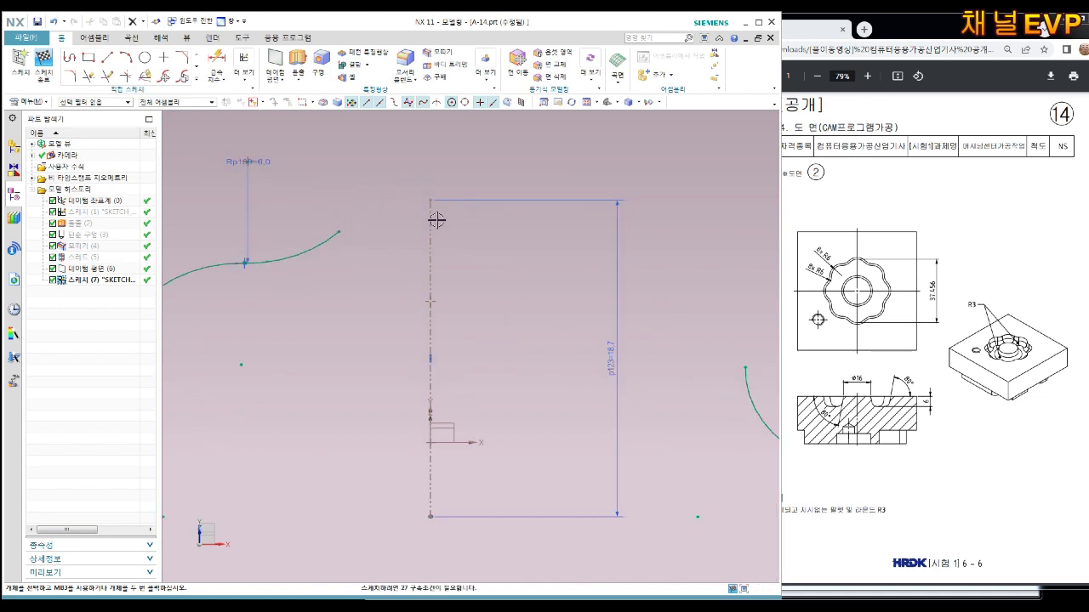
scroll(436, 220, "down", 3)
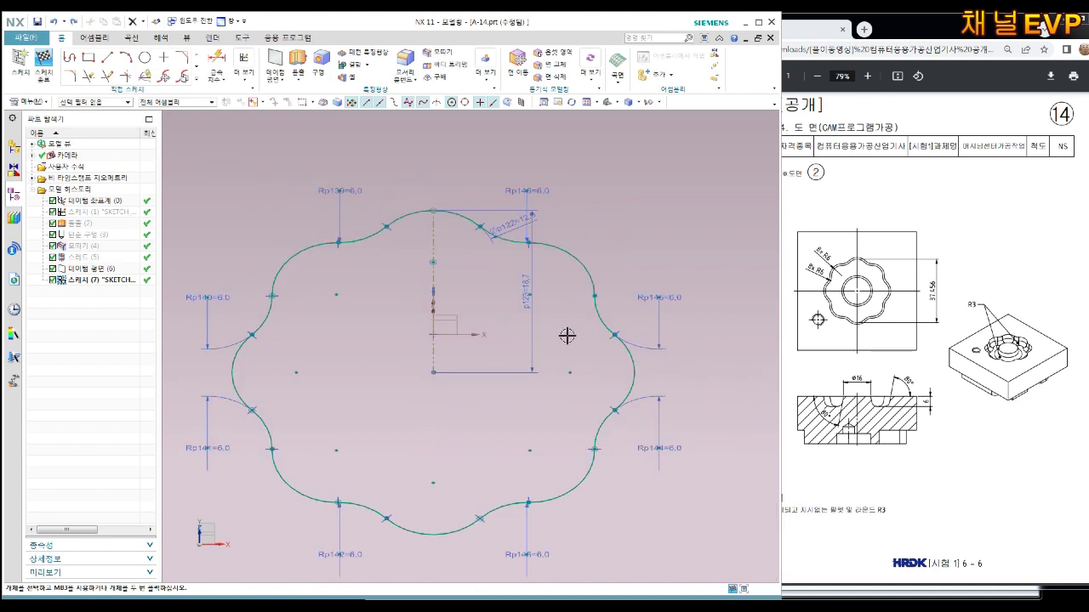
left_click(43, 67)
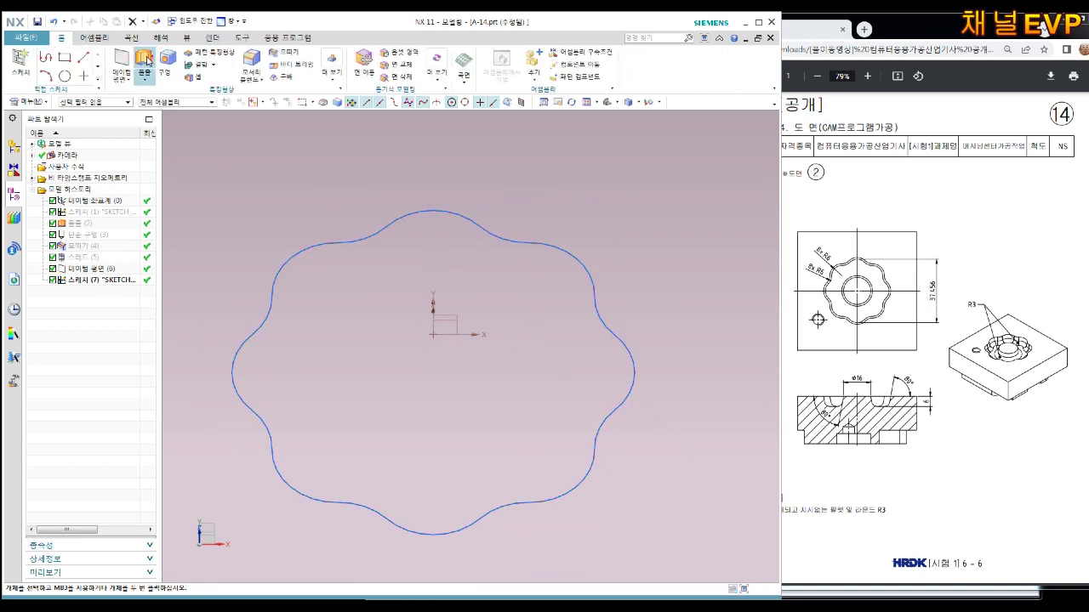
Extrude the flower sketch with an end distance of 10 mm.
left_click(145, 74)
left_click(408, 217)
key("Home")
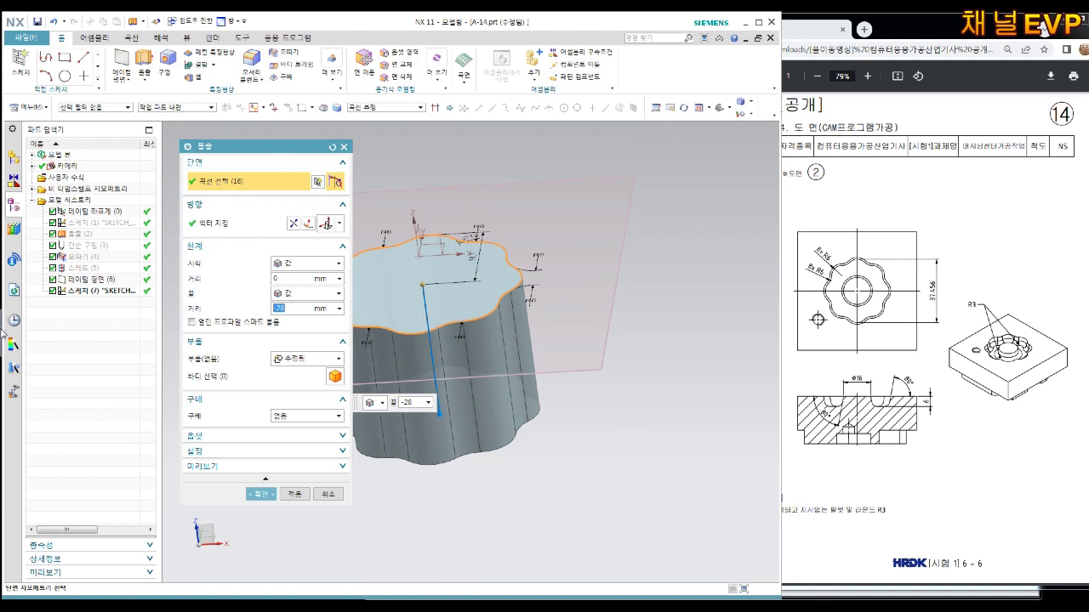
type("10")
key("Return")
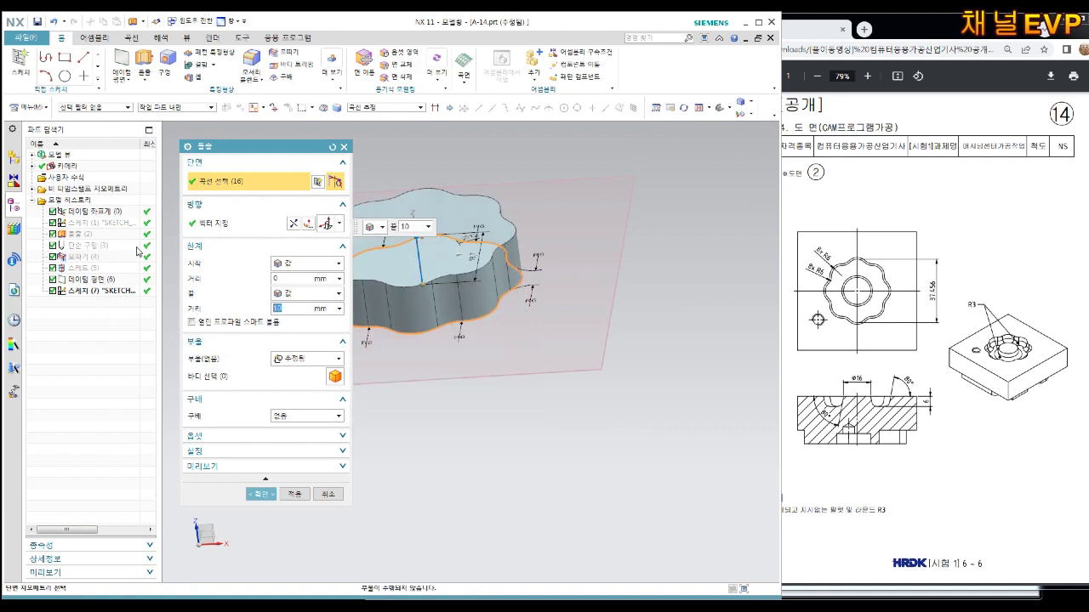
Set the Boolean to Subtract, unhide the block body, and pick it as the target.
left_click(284, 415)
left_click(306, 358)
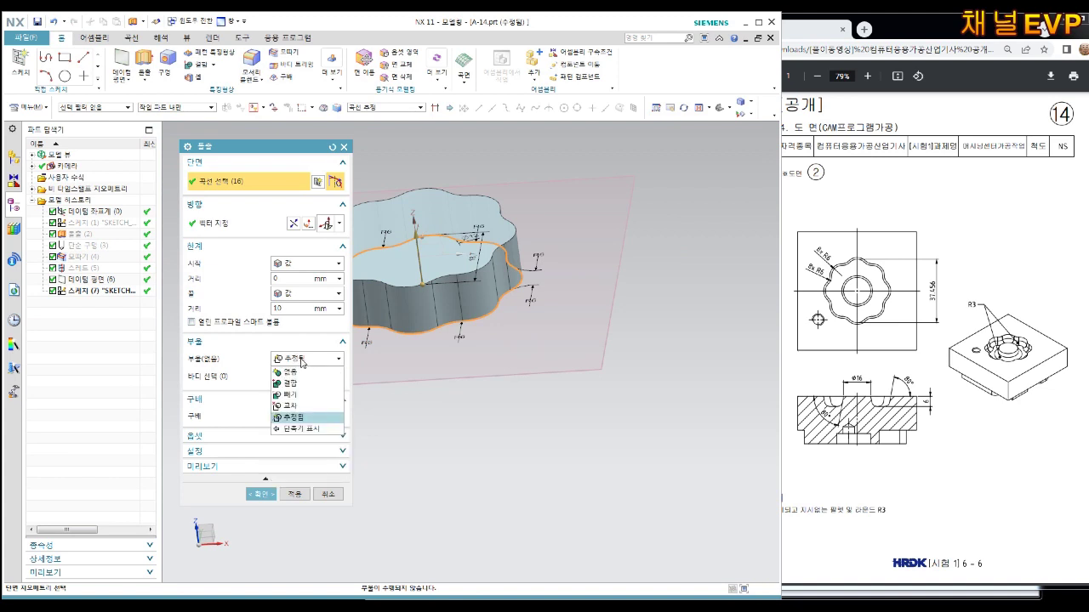
left_click(298, 393)
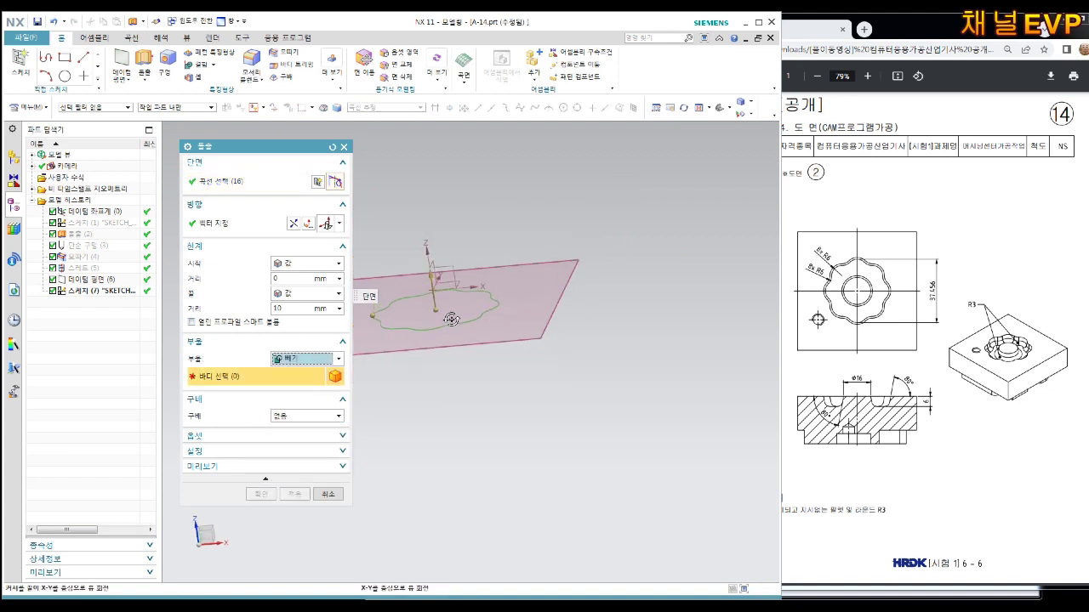
right_click(85, 234)
left_click(96, 240)
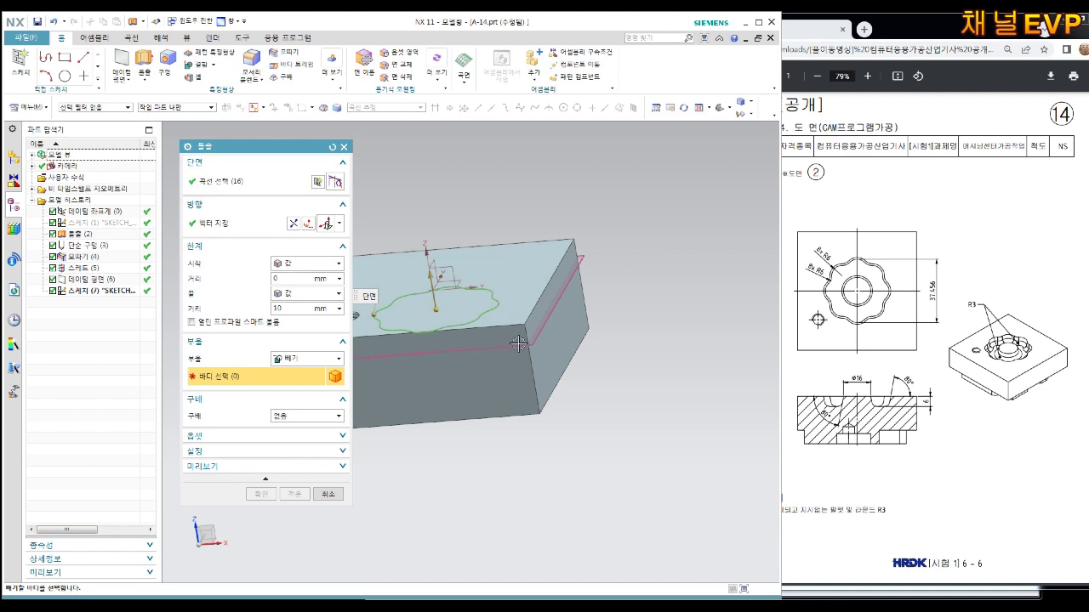
left_click(501, 354)
mouse_move(505, 382)
middle_mouse_down()
mouse_move(535, 361)
mouse_move(466, 290)
middle_mouse_up()
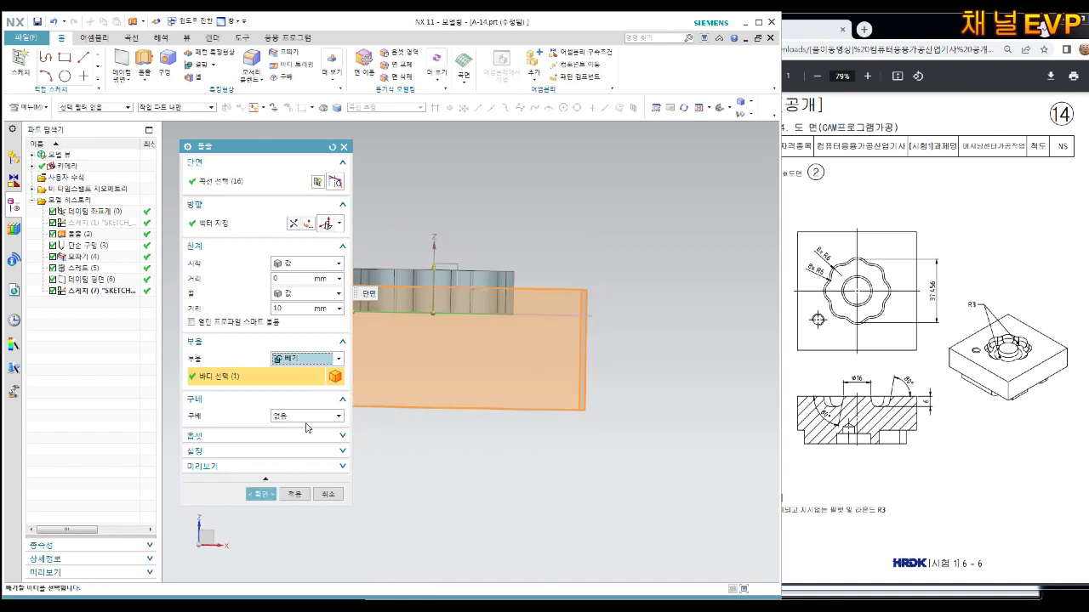
Apply a From Start draft of -10° and create the pocket cut.
left_click(306, 417)
left_click(294, 432)
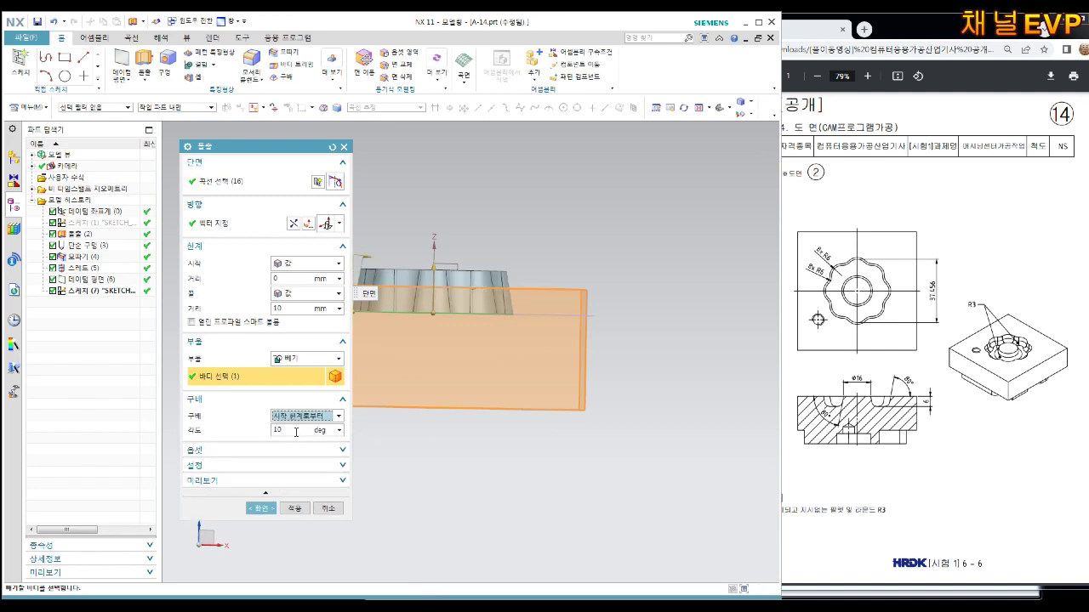
type("0")
key("Return")
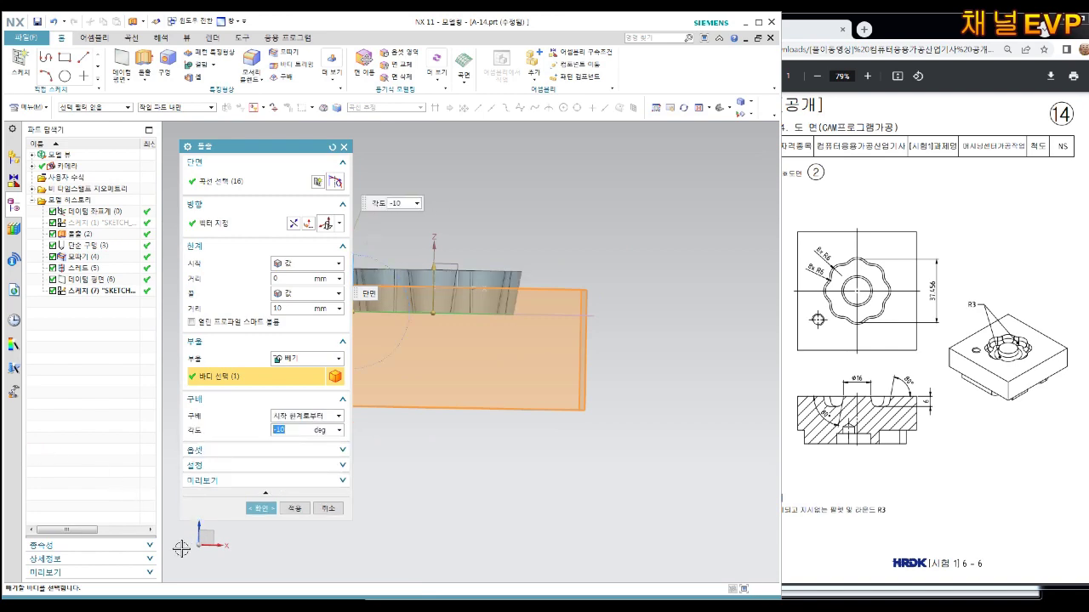
left_click(260, 508)
mouse_move(261, 507)
middle_mouse_down()
mouse_move(463, 341)
mouse_move(519, 254)
middle_mouse_up()
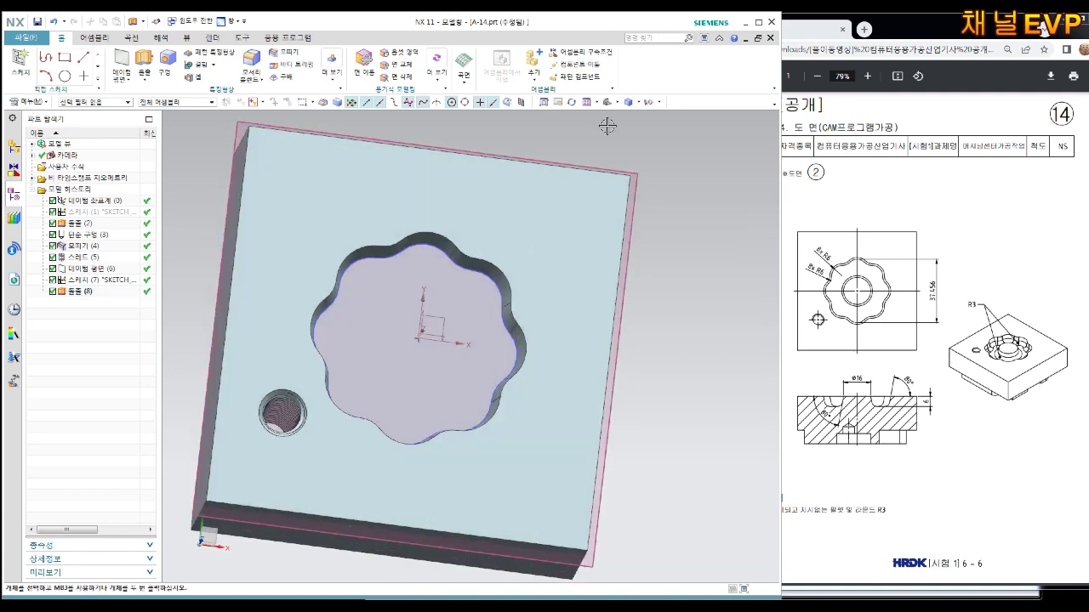
Orient the model to Top view, then tilt it into a 3D view.
key("ctrl+alt+f")
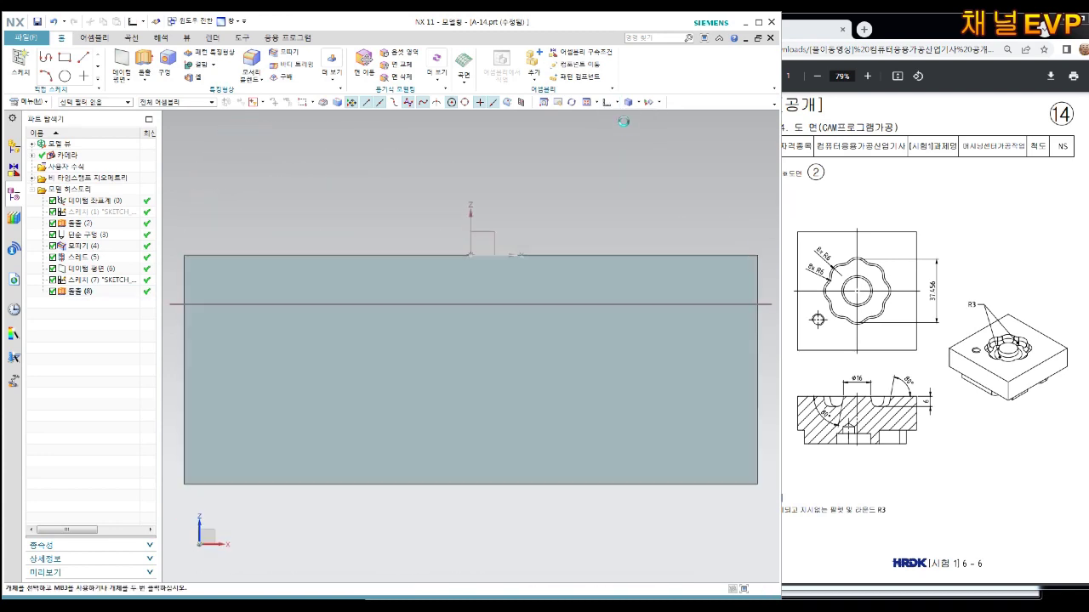
left_click(618, 102)
left_click(629, 120)
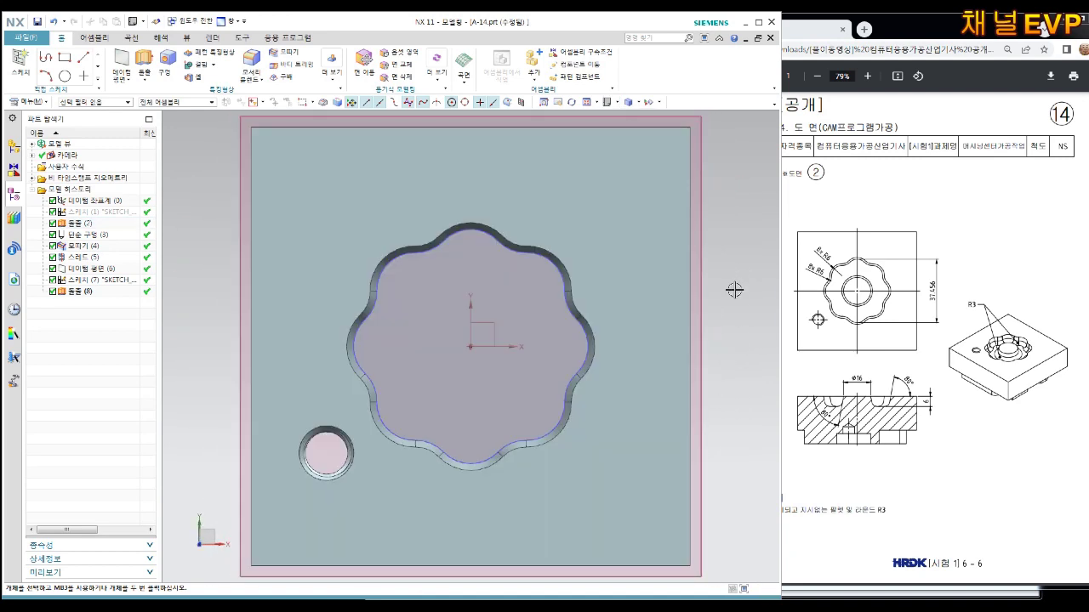
mouse_move(662, 365)
middle_mouse_down()
mouse_move(664, 318)
mouse_move(635, 295)
middle_mouse_up()
Start a new sketch and draw a circle centred on the origin.
left_click(20, 60)
left_click(298, 291)
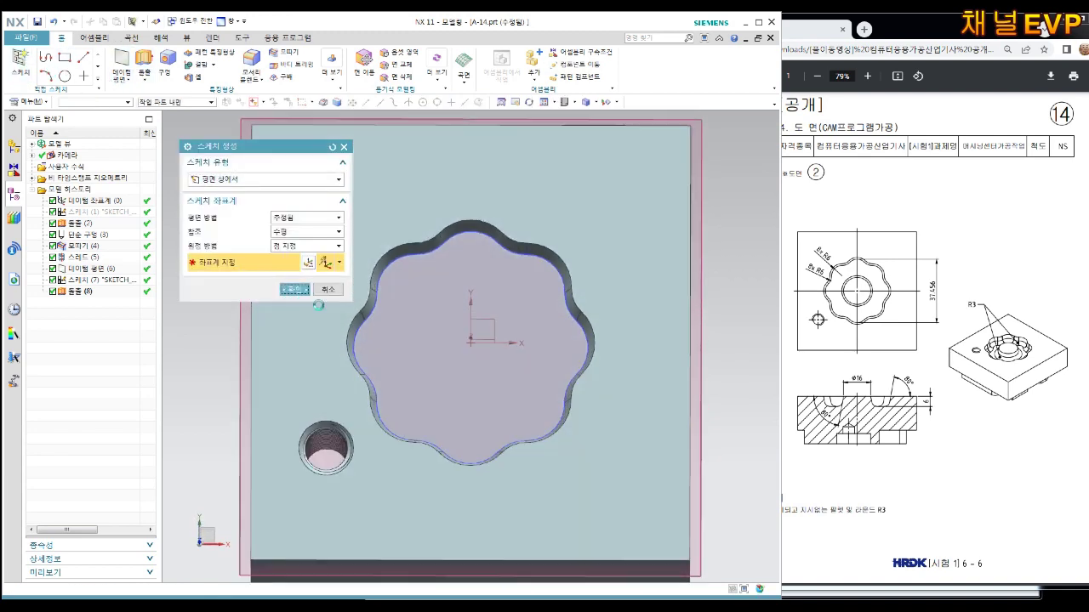
left_click(146, 60)
left_click(470, 346)
left_click(510, 310)
Dimension the circle to diameter 16 and finish the sketch.
key("d")
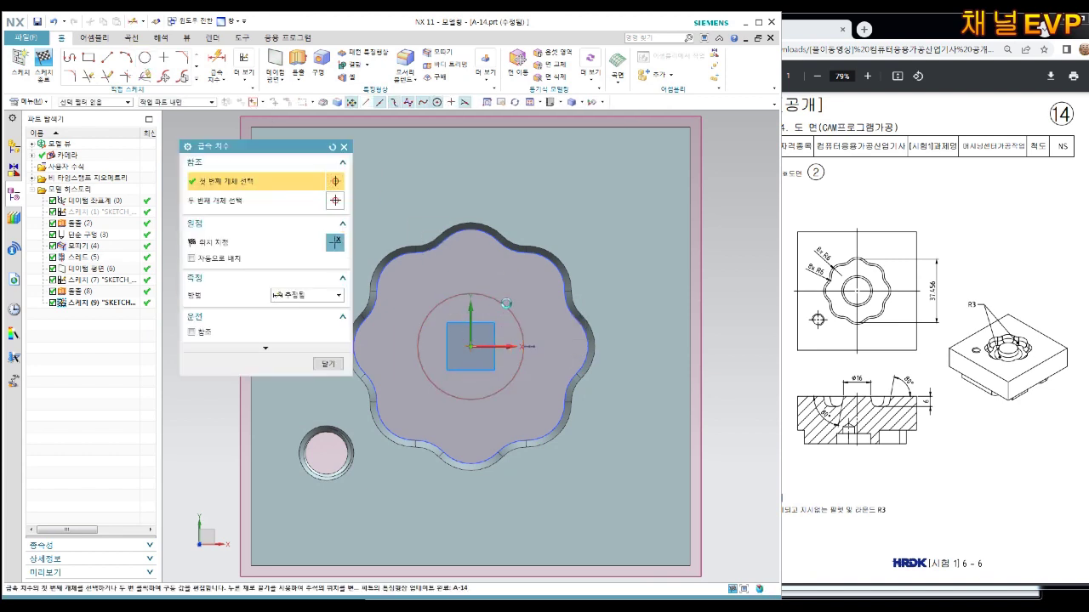
left_click(509, 306)
type("16")
key("Return")
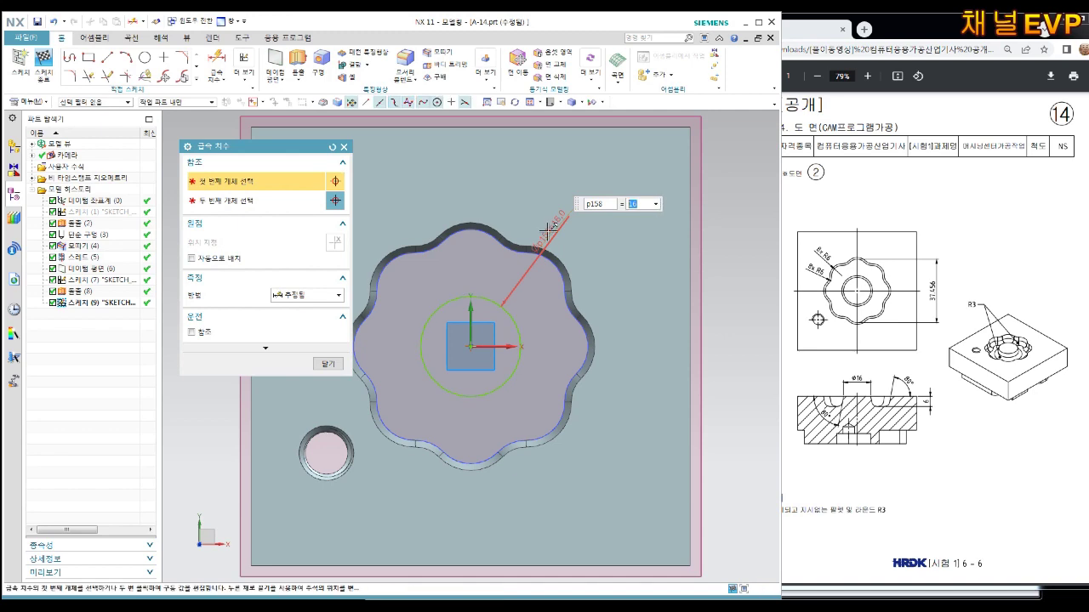
middle_click(355, 349)
middle_click_drag(356, 350, 344, 281)
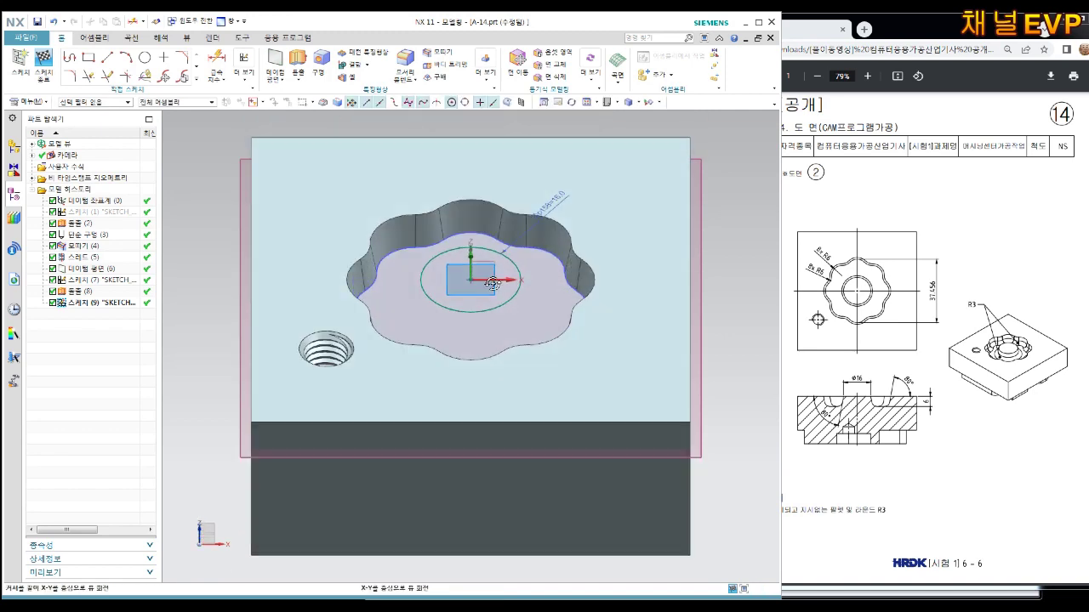
left_click(43, 62)
Extrude the Ø16 circle reversed 10 mm, united with the block, with -10° draft from start limit.
left_click(150, 61)
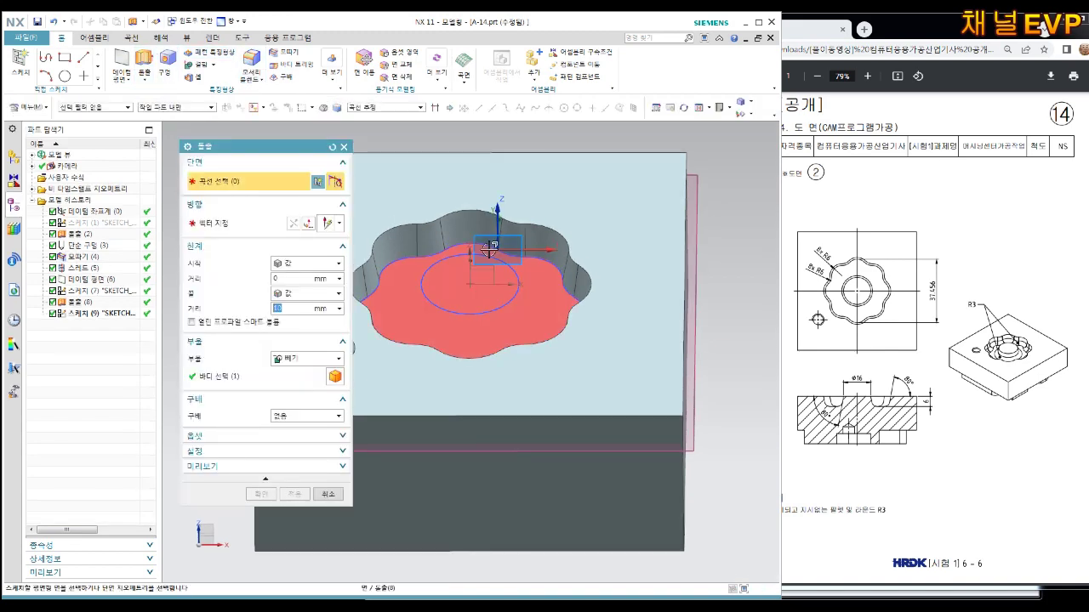
left_click(423, 276)
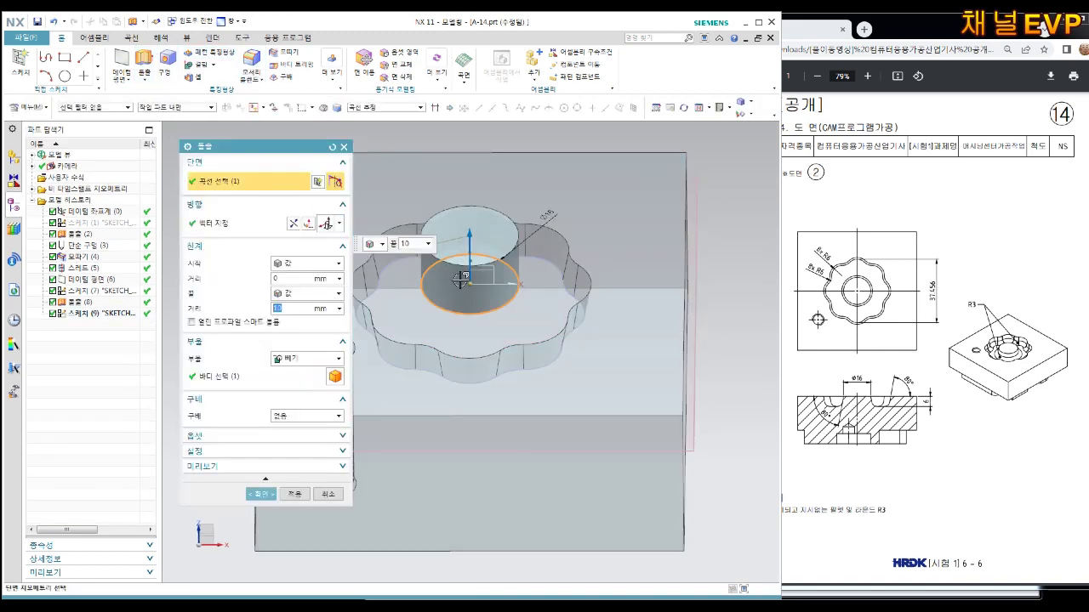
left_click(292, 226)
left_click(302, 359)
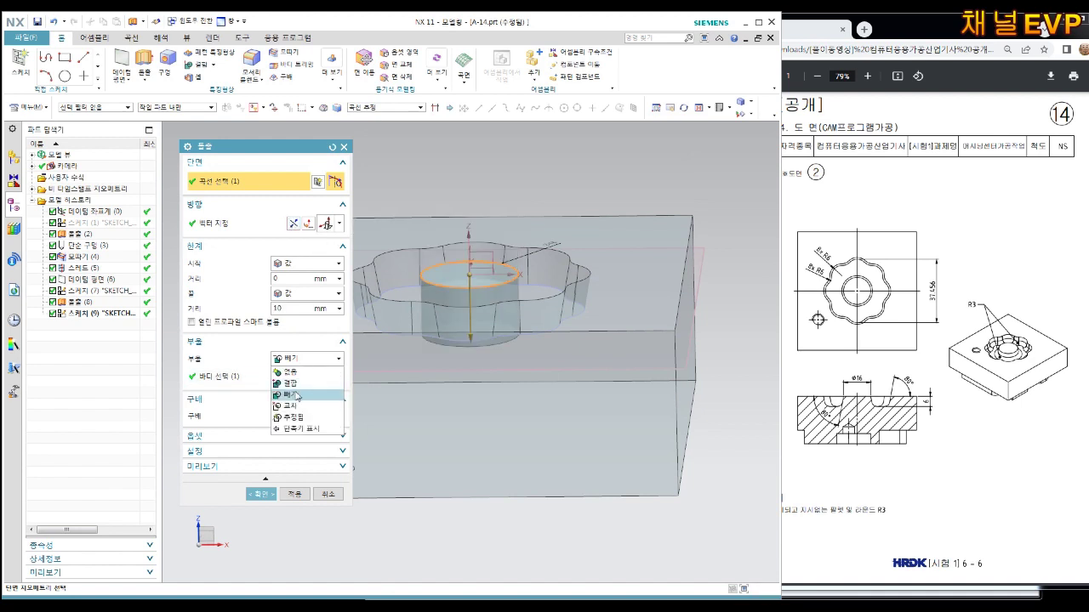
left_click(294, 395)
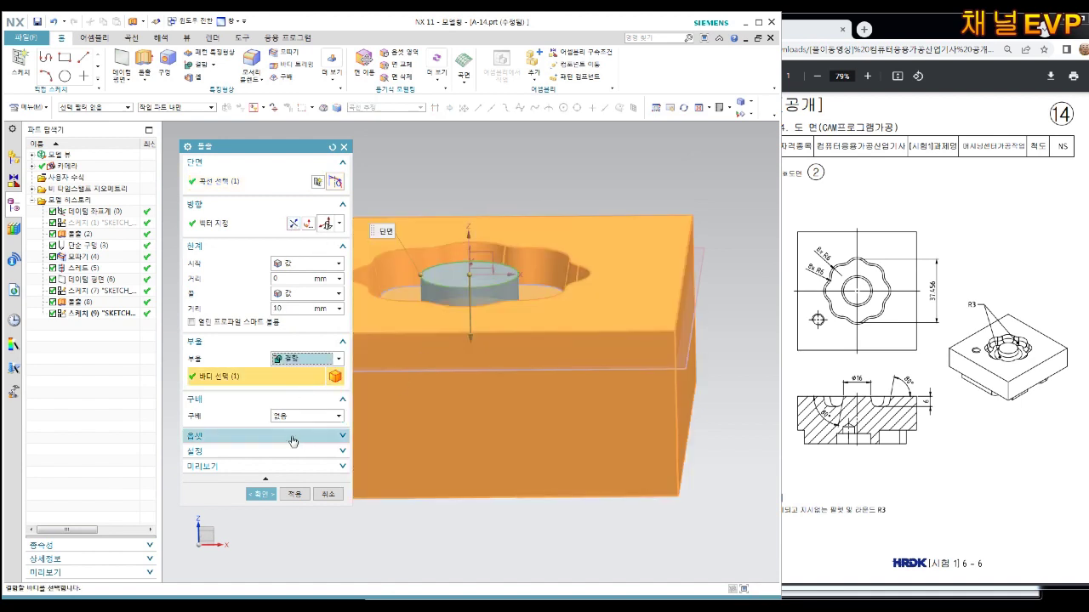
left_click(305, 418)
left_click(292, 439)
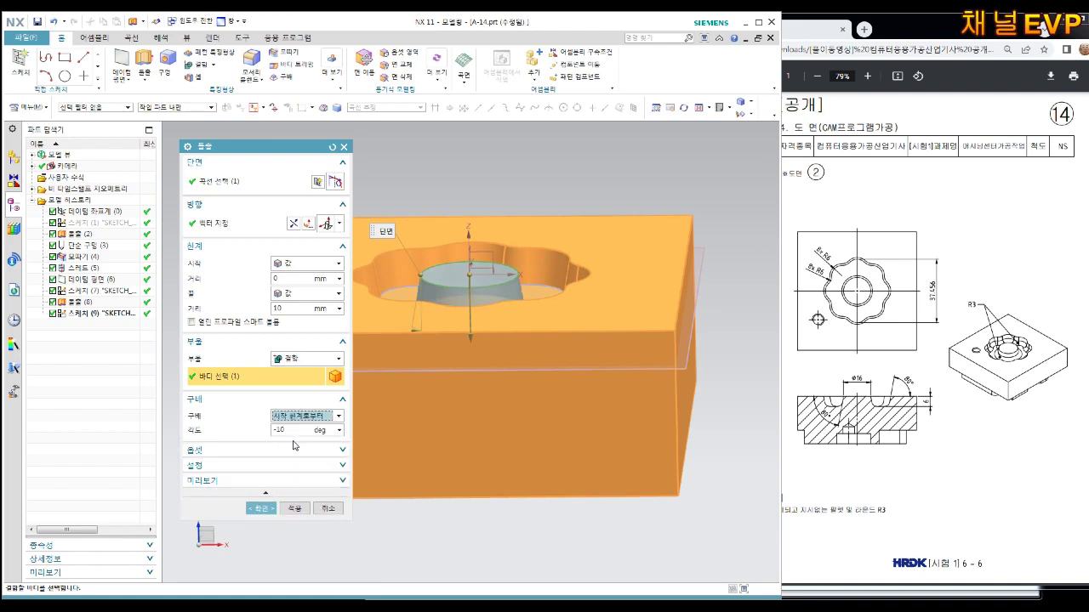
left_click(269, 510)
mouse_move(459, 391)
middle_mouse_down()
mouse_move(476, 424)
mouse_move(468, 374)
middle_mouse_up()
scroll(457, 267, "up", 3)
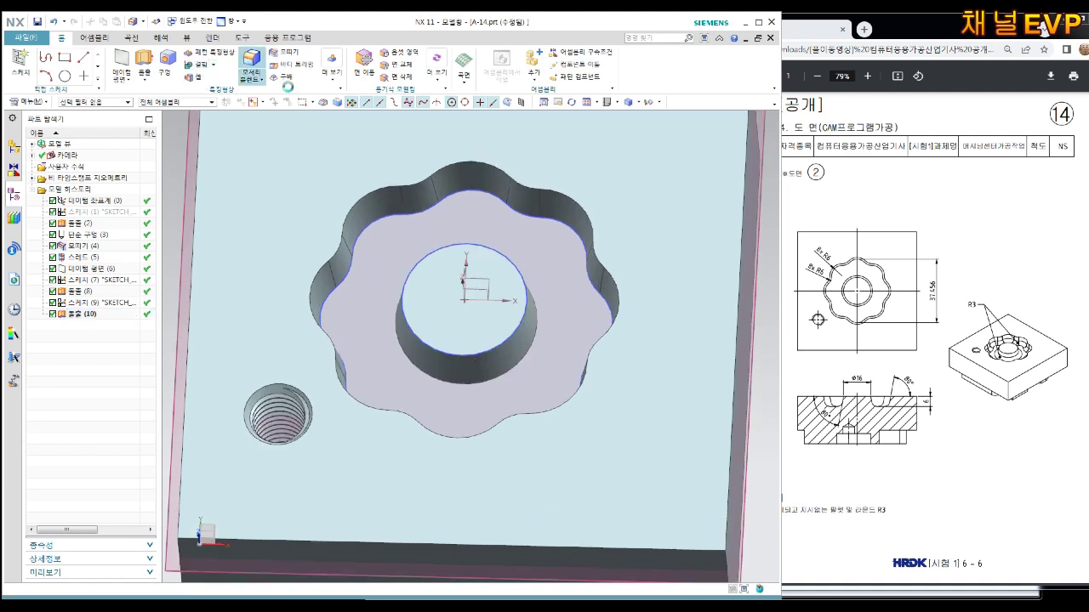
Round the pocket edges with a 3 mm edge blend.
left_click(513, 224)
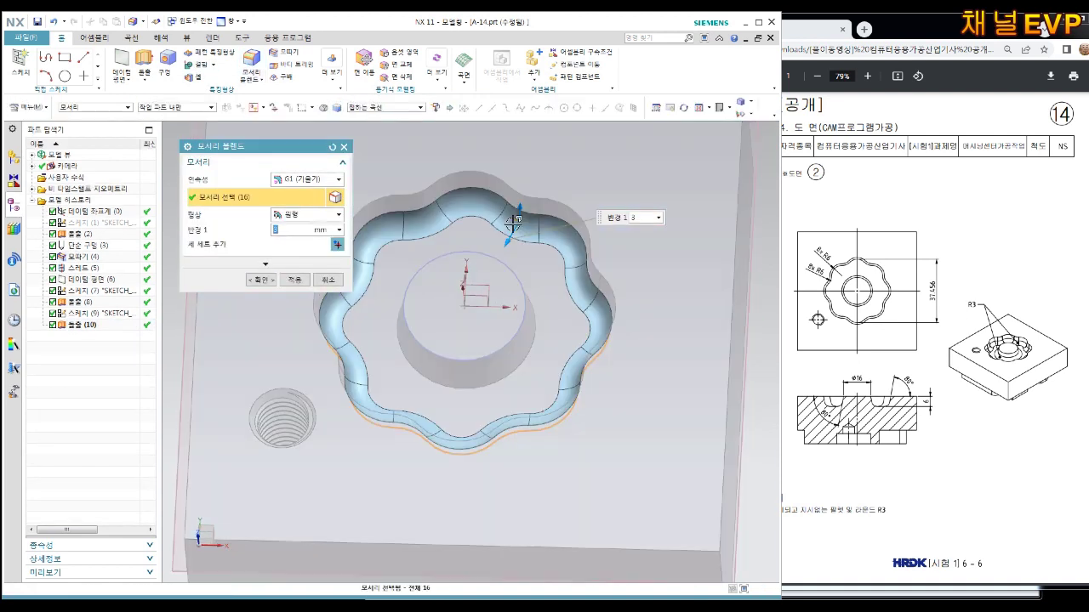
left_click(261, 279)
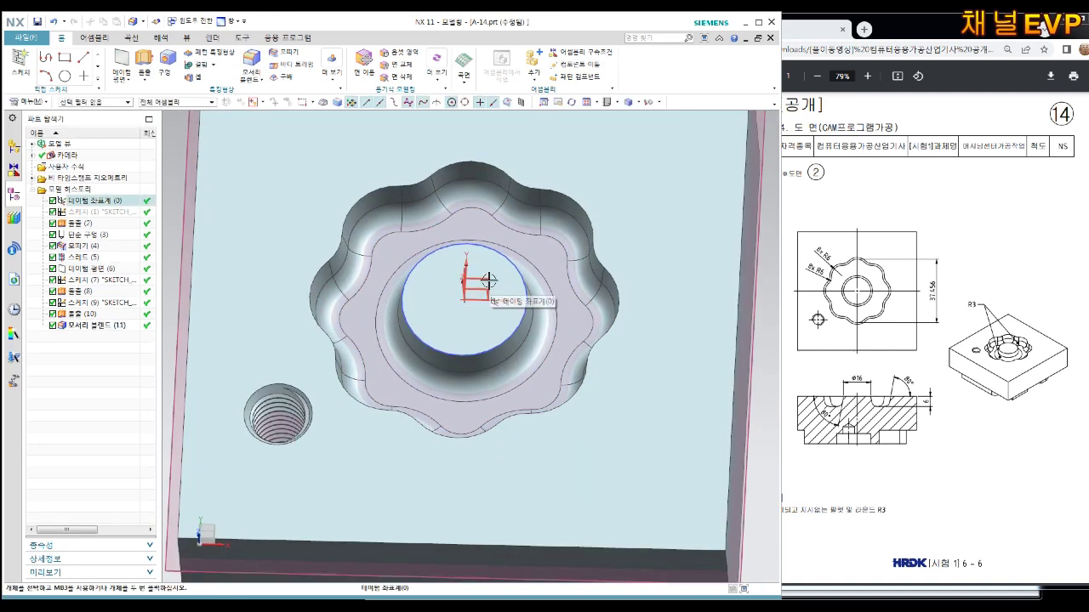
middle_click_drag(489, 280, 496, 242)
Hide the circle sketch and the next selected object via their right-click menus.
right_click(496, 242)
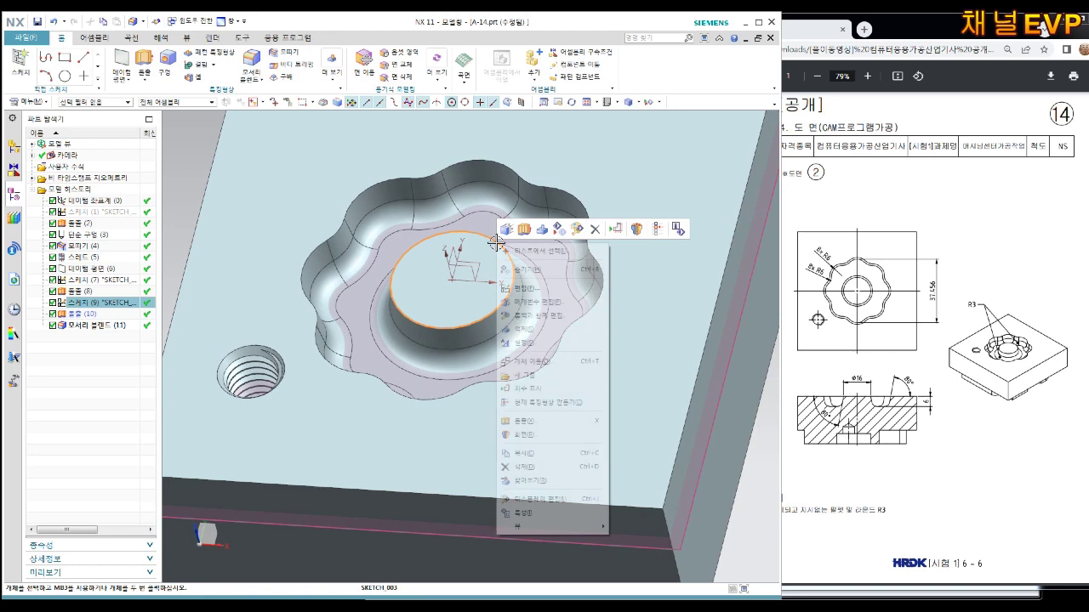
left_click(520, 269)
scroll(641, 252, "down", 5)
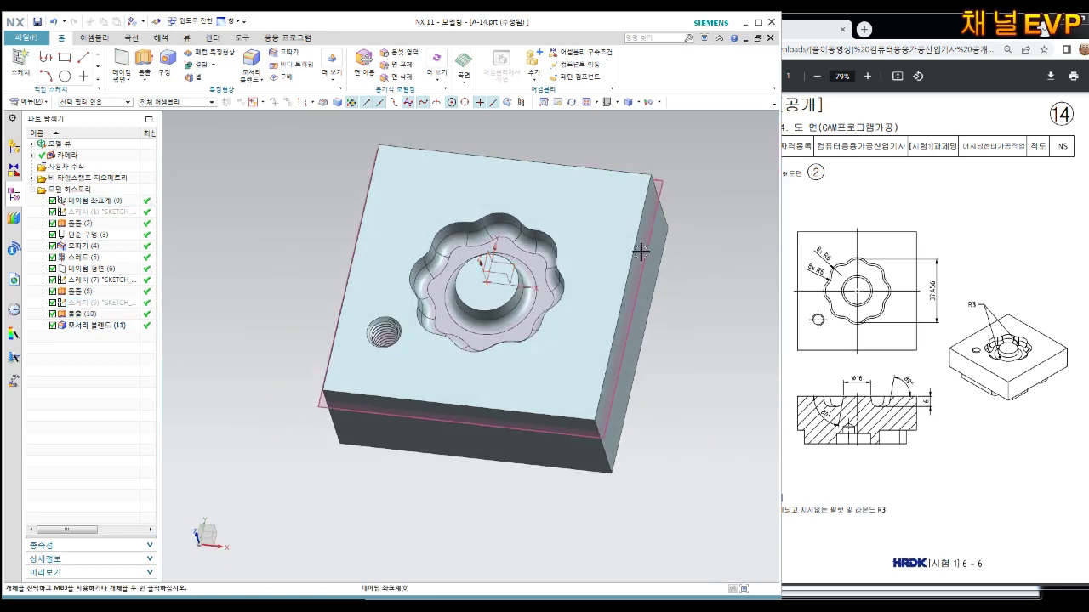
right_click(653, 205)
left_click(692, 247)
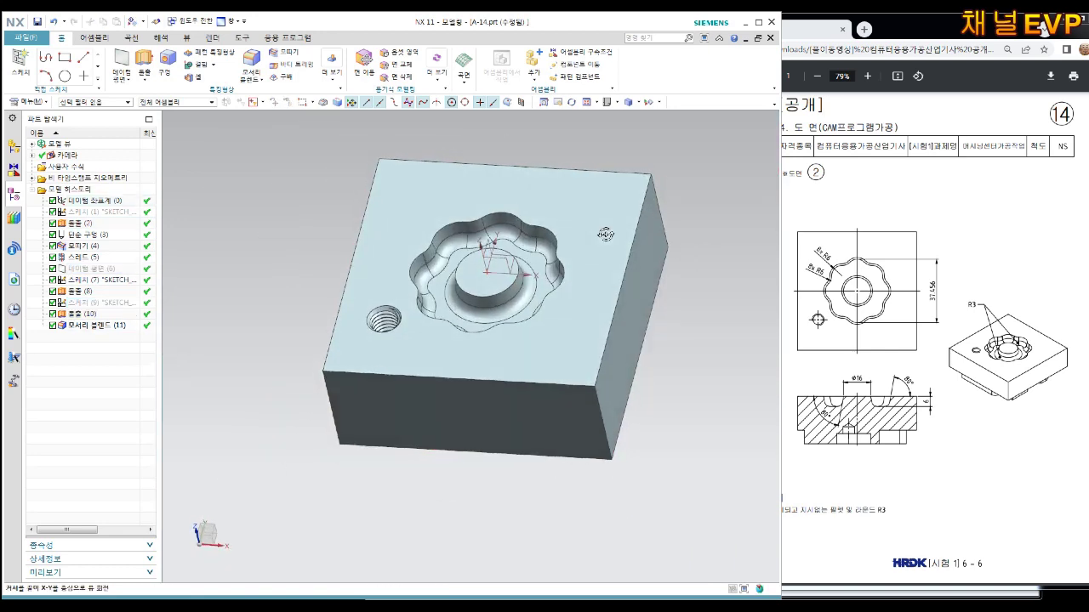
Hide the datum coordinate system and reorient the view of the block.
right_click(494, 259)
left_click(522, 287)
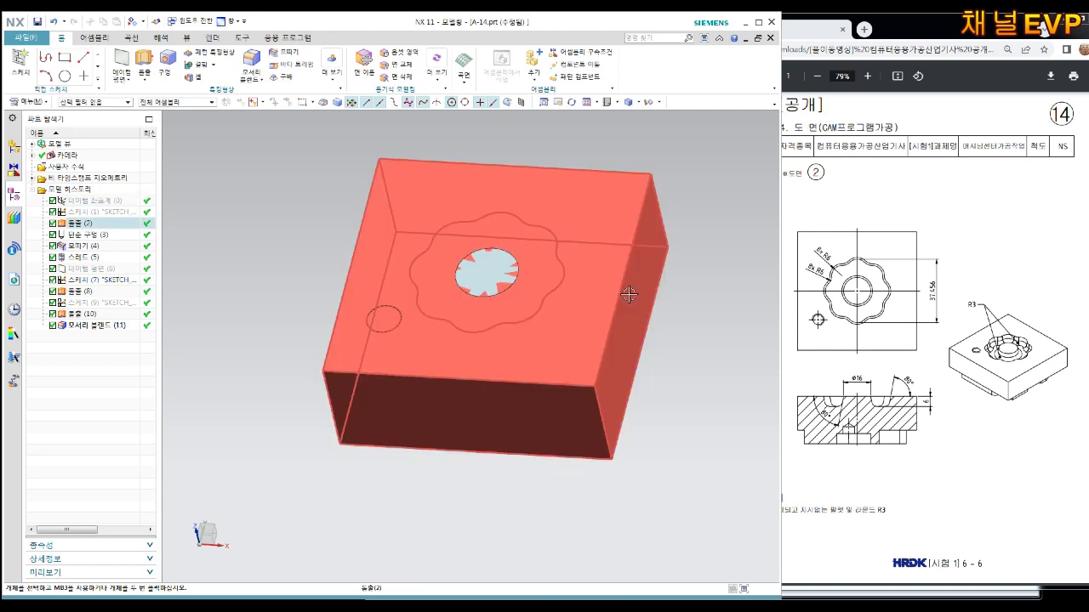
left_click(623, 299)
scroll(623, 298, "up", 3)
middle_click_drag(604, 351, 595, 369)
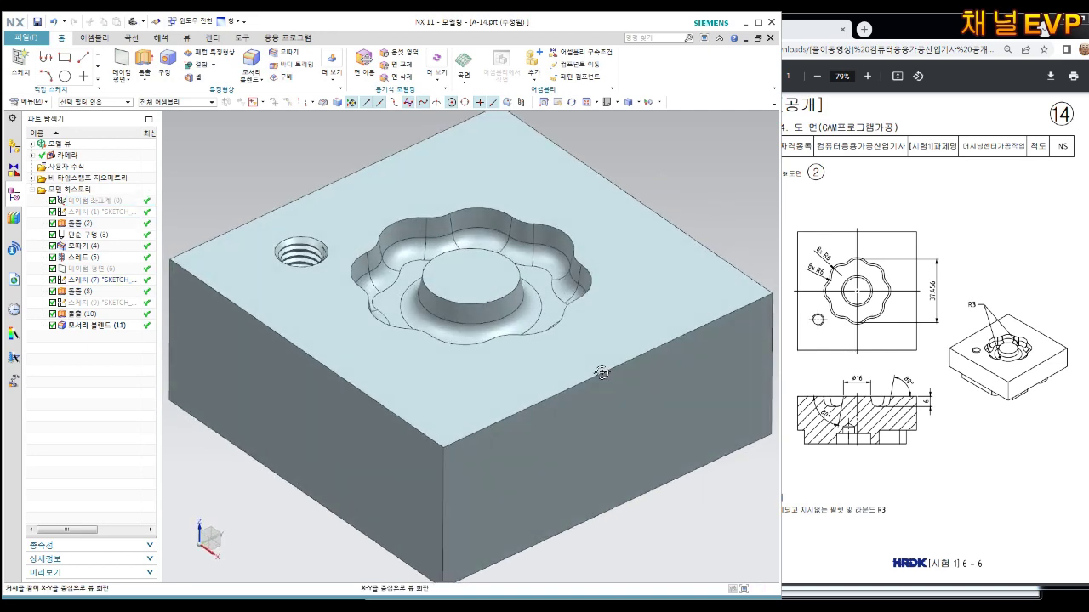
scroll(595, 323, "down", 2)
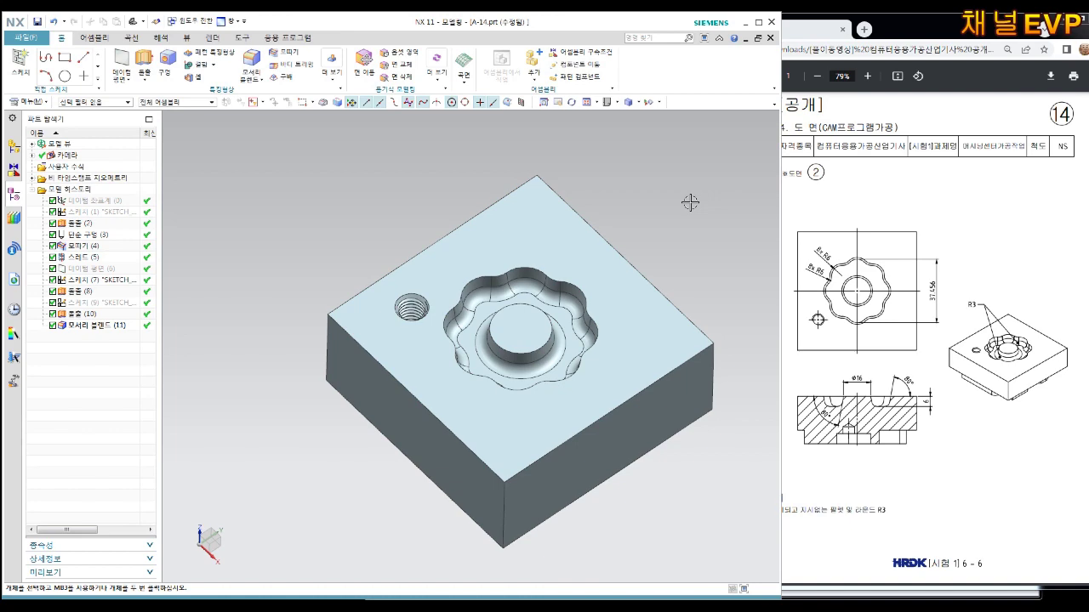
middle_click_drag(656, 261, 585, 186)
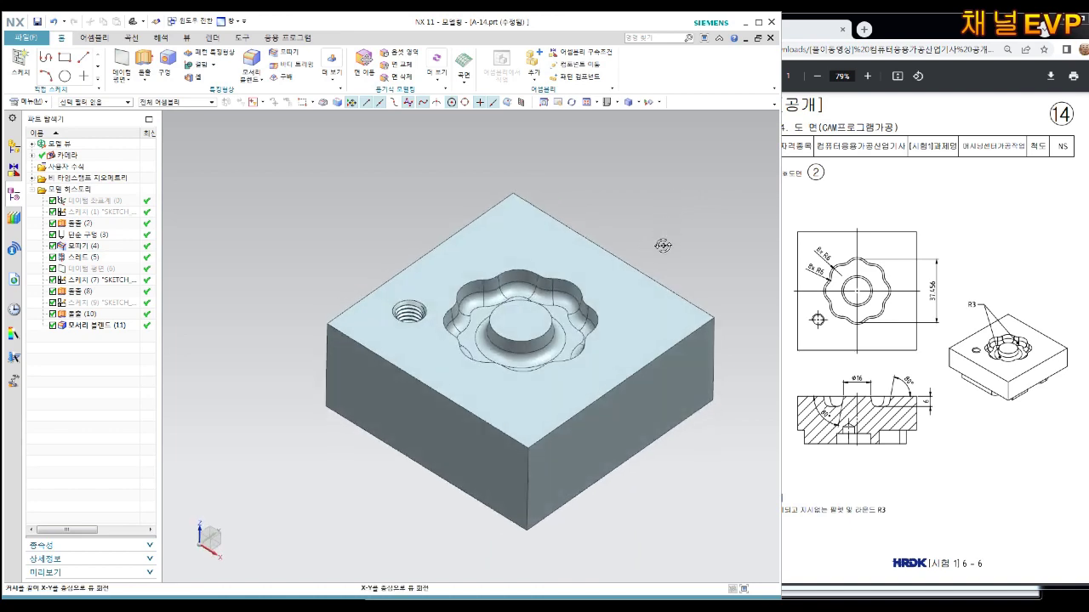
left_click(25, 38)
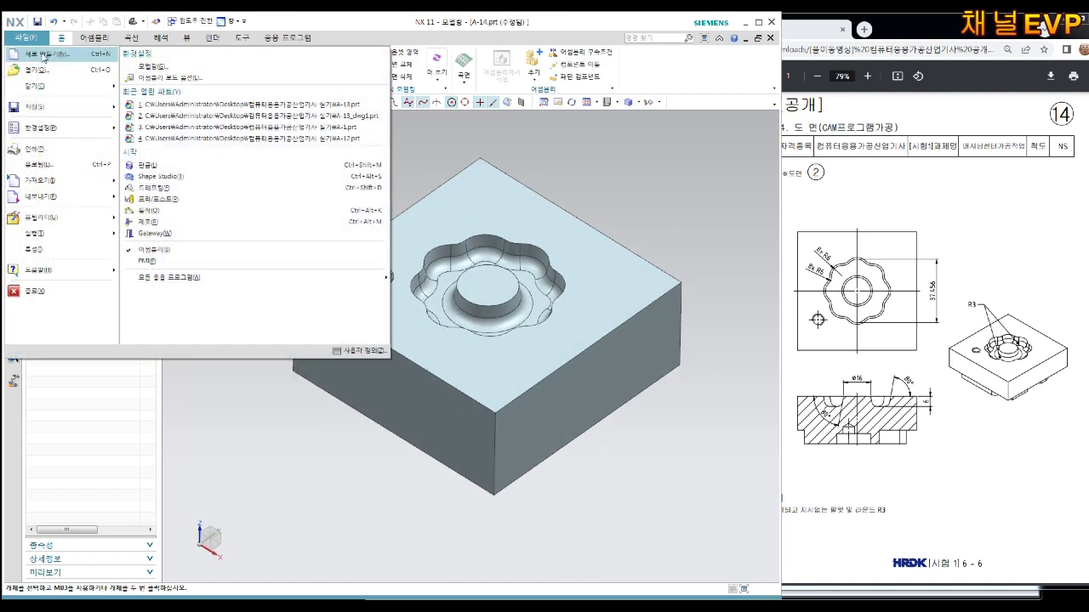
Create a new A2 drawing file, skipping the title block fill-in.
left_click(44, 54)
left_click(241, 260)
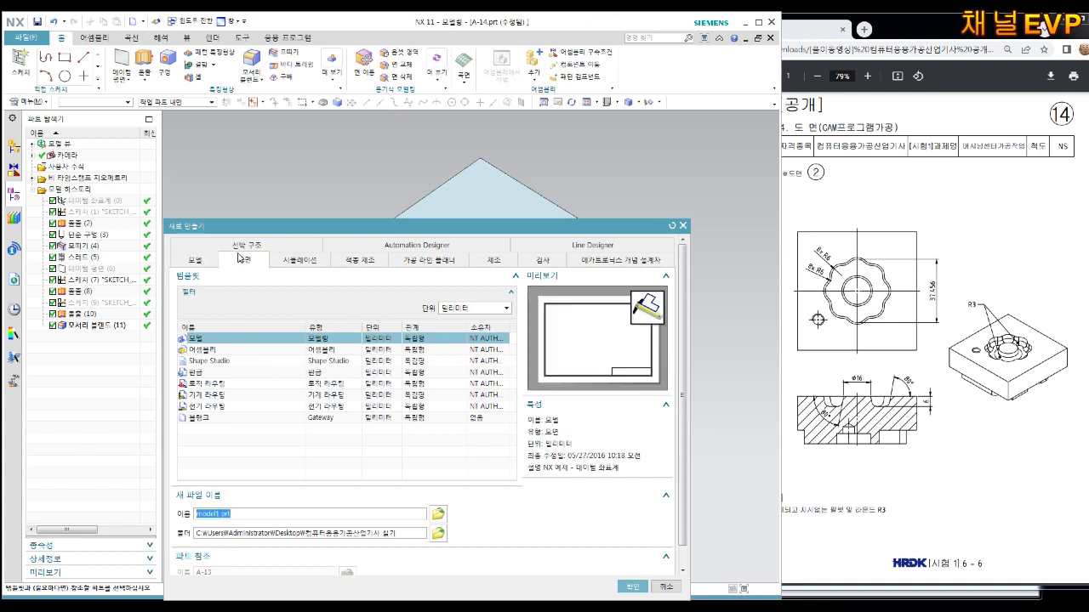
left_click(211, 362)
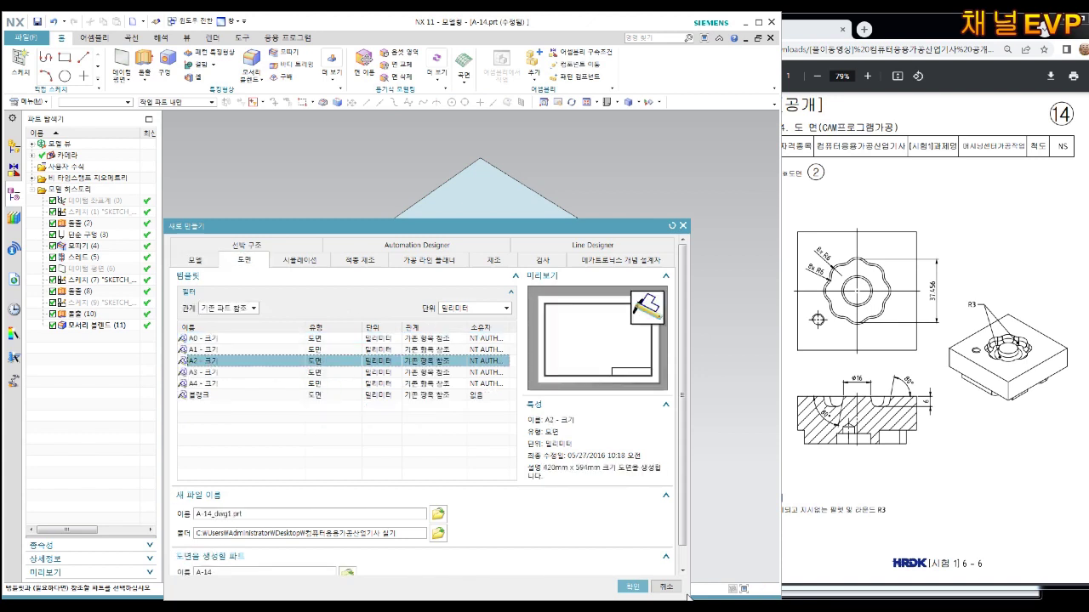
left_click(634, 588)
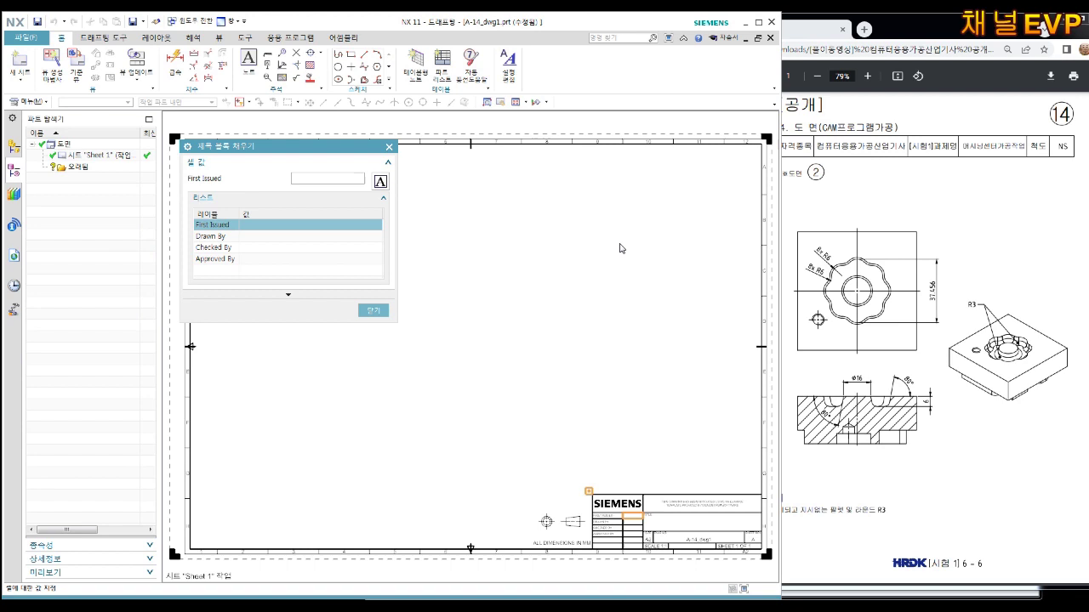
left_click(387, 311)
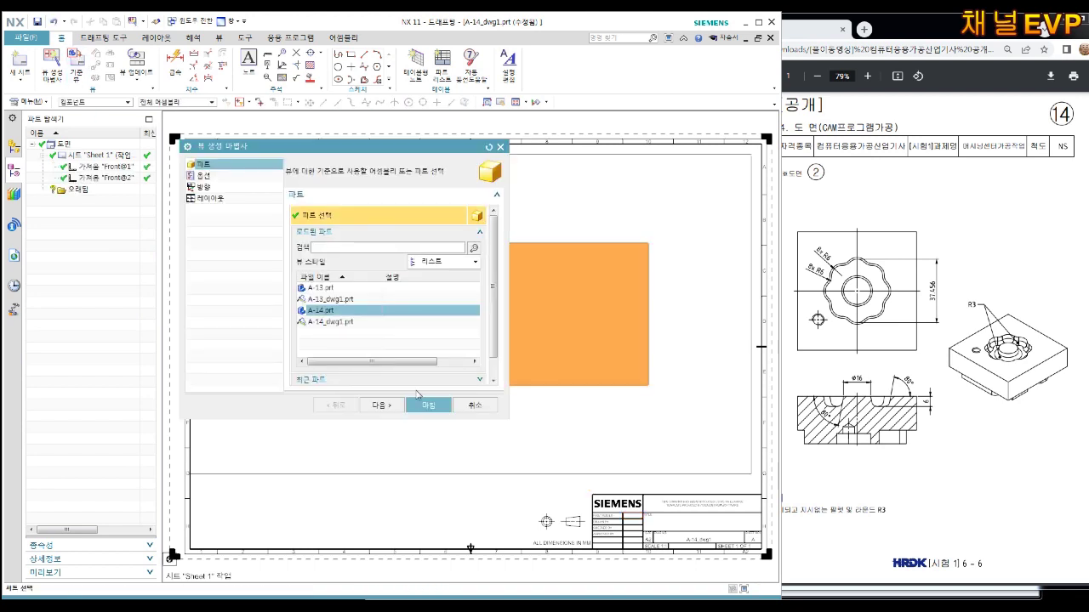
Set the view boundary to Manual and scale to 1:1, then finish the view wizard.
left_click(204, 175)
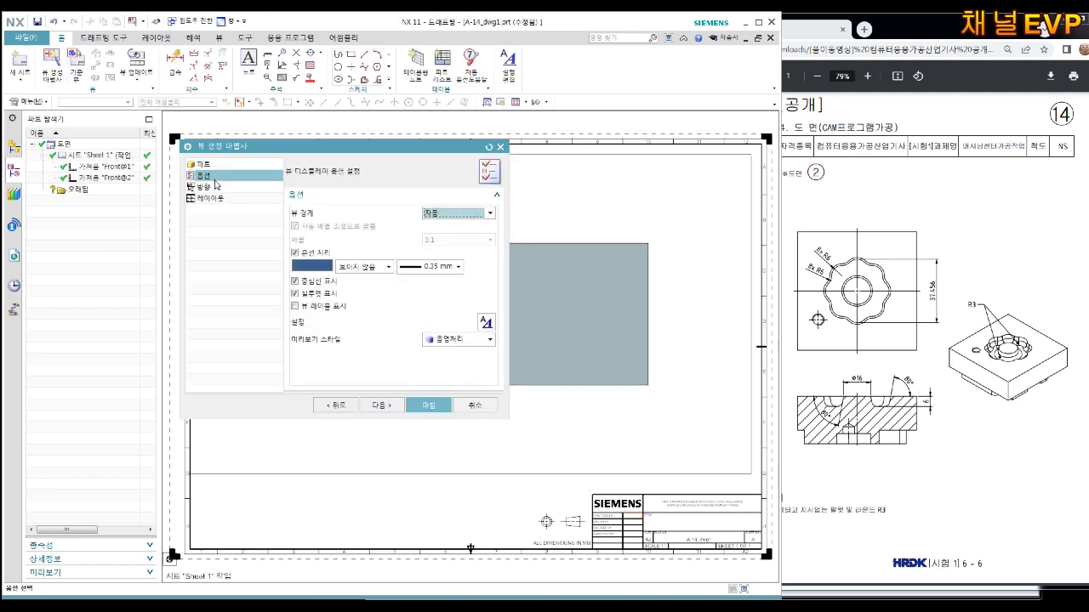
left_click(442, 235)
left_click(442, 240)
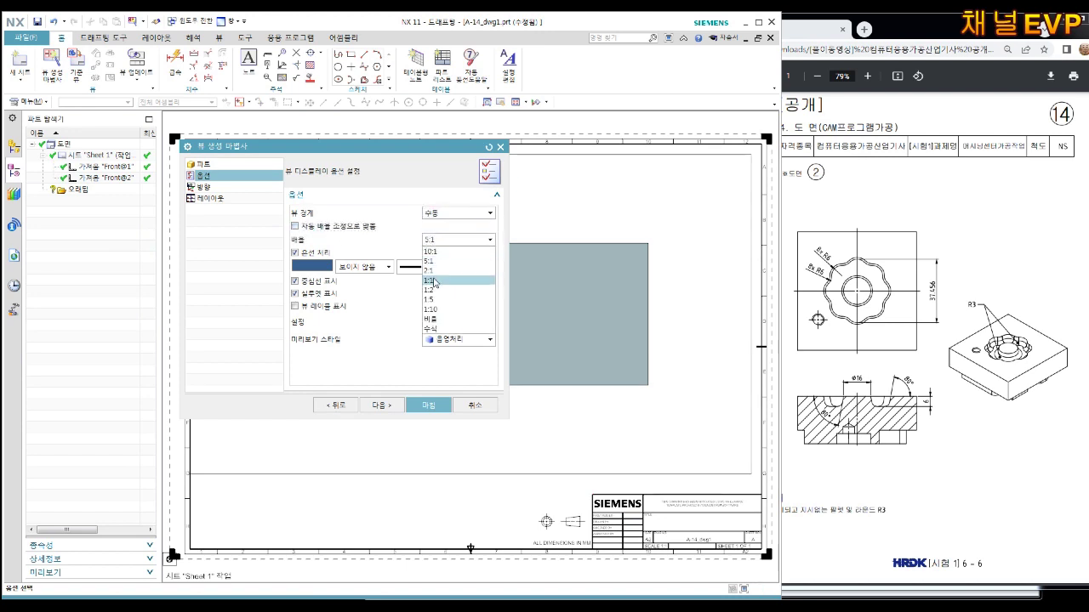
left_click(434, 281)
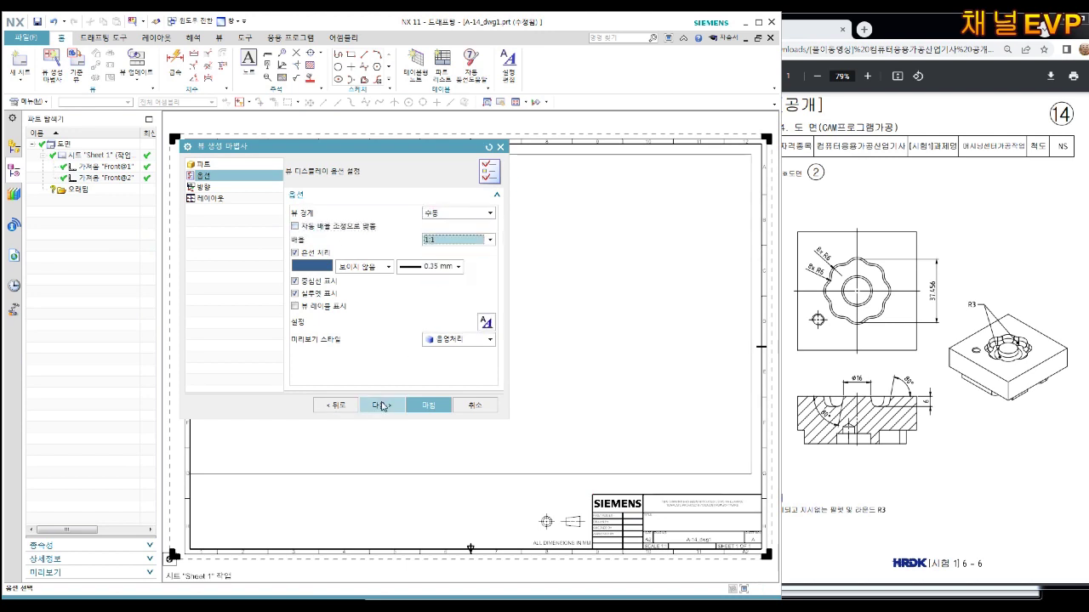
left_click(204, 176)
left_click(430, 404)
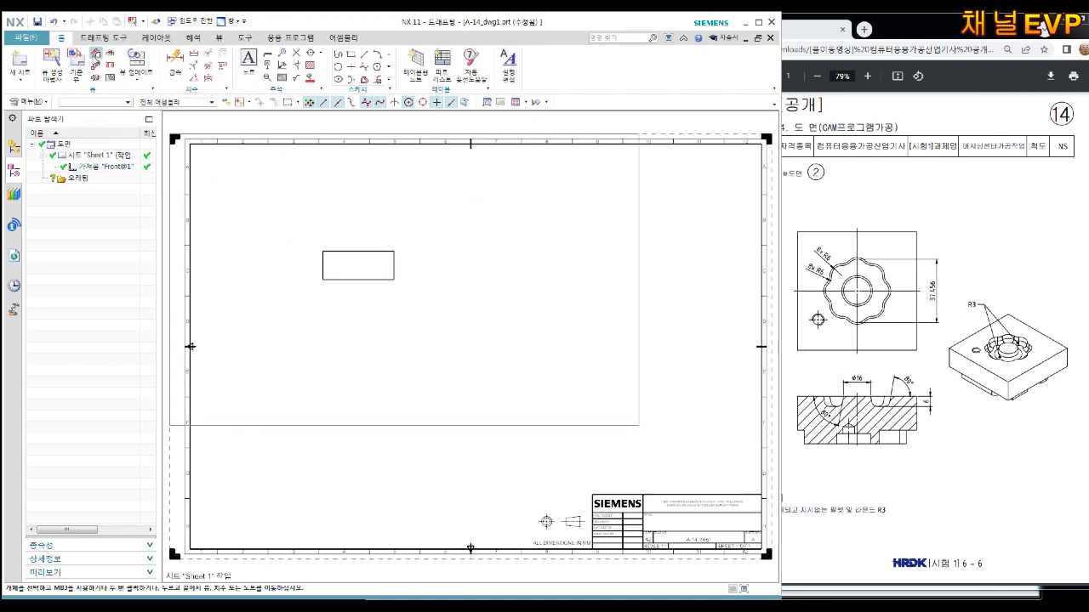
left_click(76, 61)
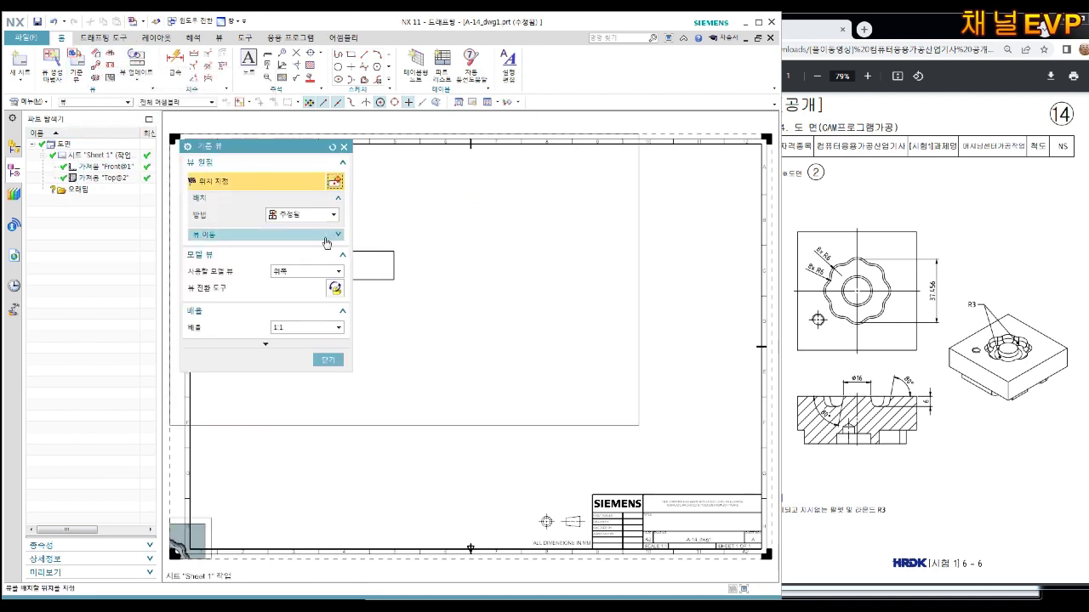
Place the top view, delete the unused Front@1 view, and move the top view upper left.
left_click(383, 462)
key("Escape")
left_click(639, 371)
key("Delete")
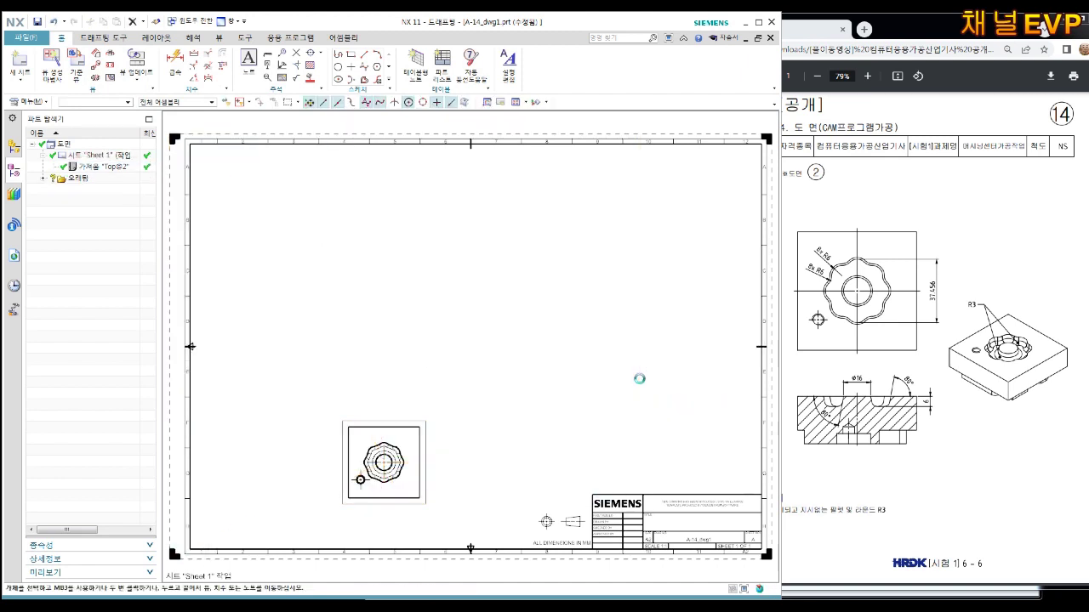
left_click_drag(426, 421, 428, 206)
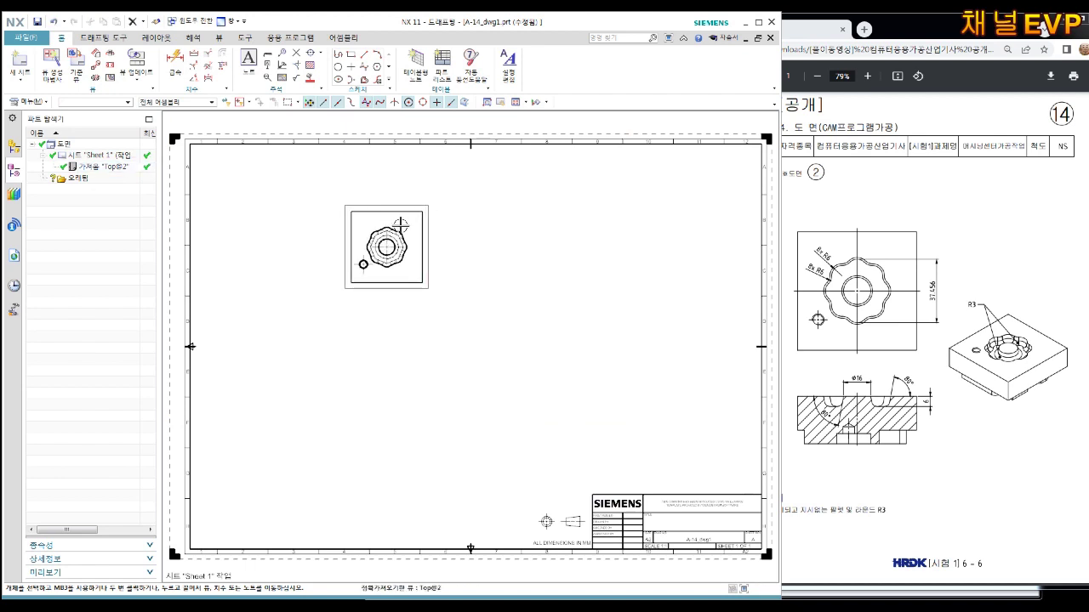
scroll(367, 247, "up", 3)
Add an isometric base view to the right of the top view.
left_click(74, 66)
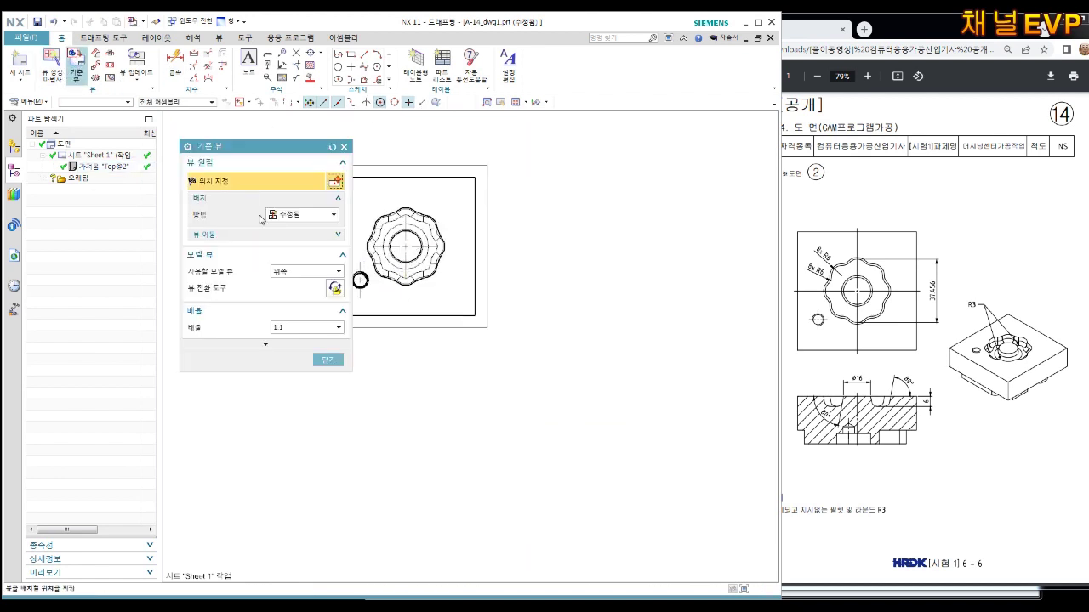
left_click(308, 272)
left_click(295, 343)
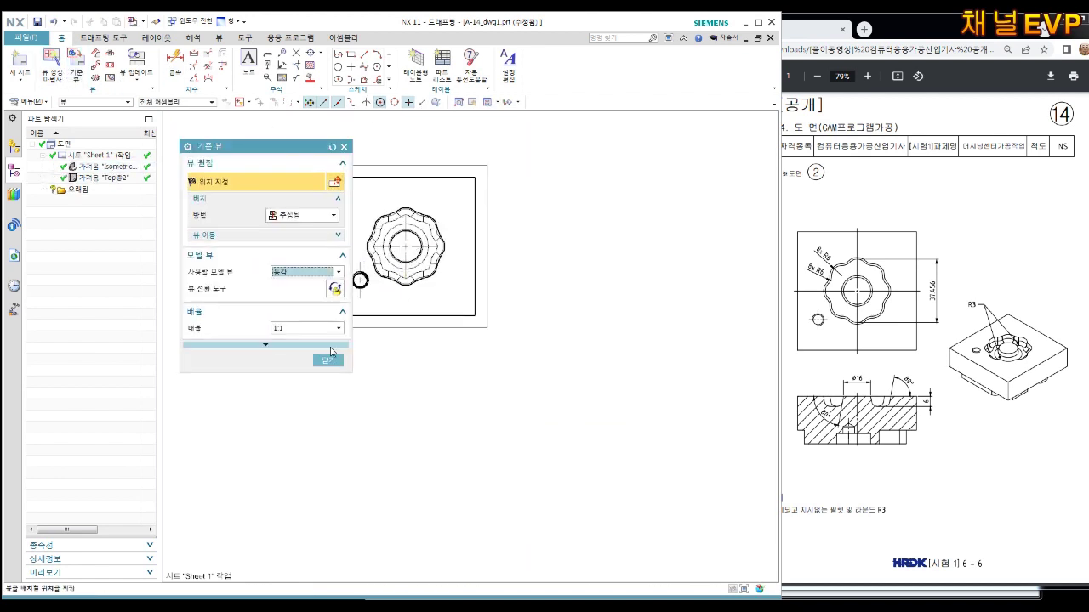
left_click(649, 387)
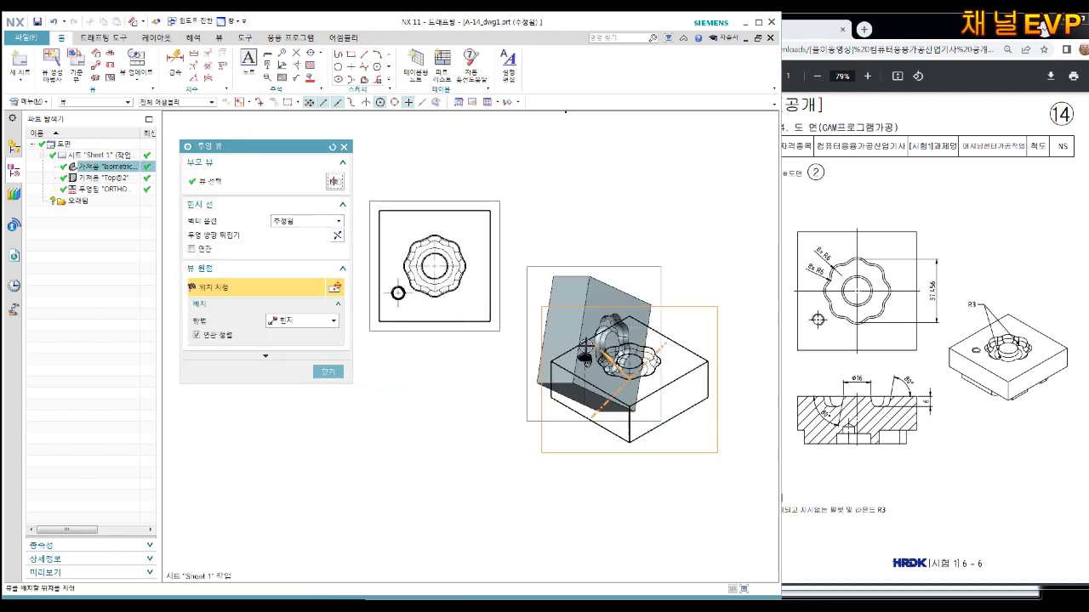
key("Escape")
left_click_drag(687, 296, 682, 196)
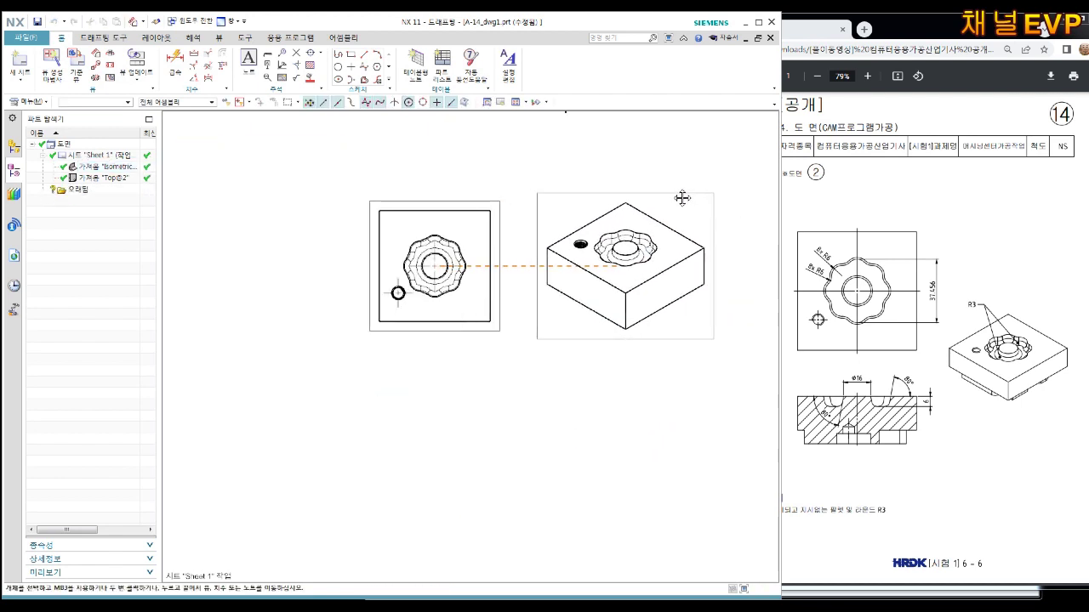
left_click(111, 53)
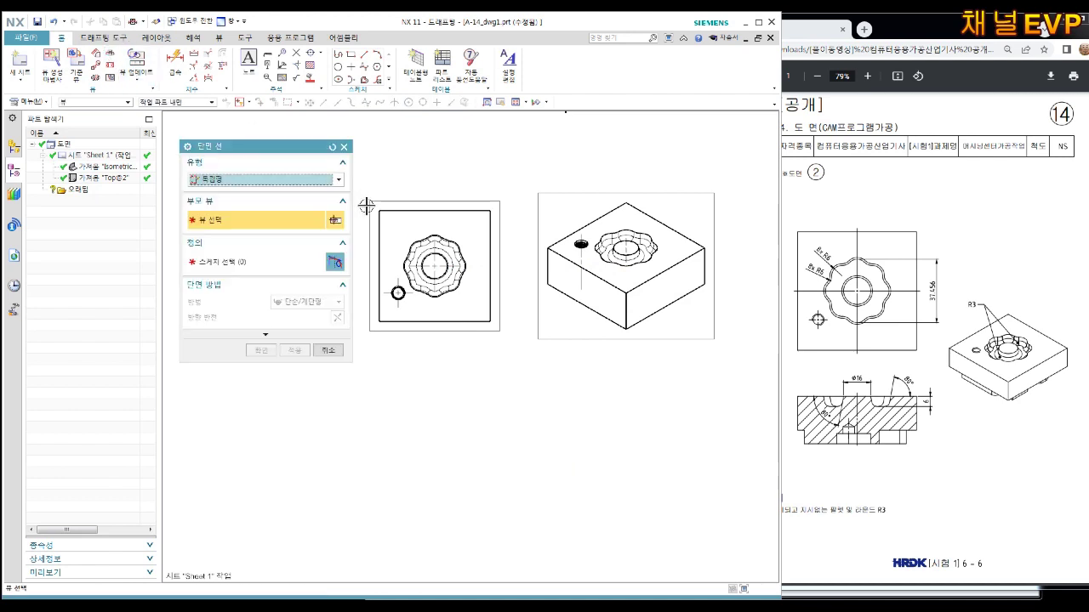
Sketch a horizontal cutting line across the top view, 35 from the block's top edge.
left_click(440, 207)
left_click(221, 333)
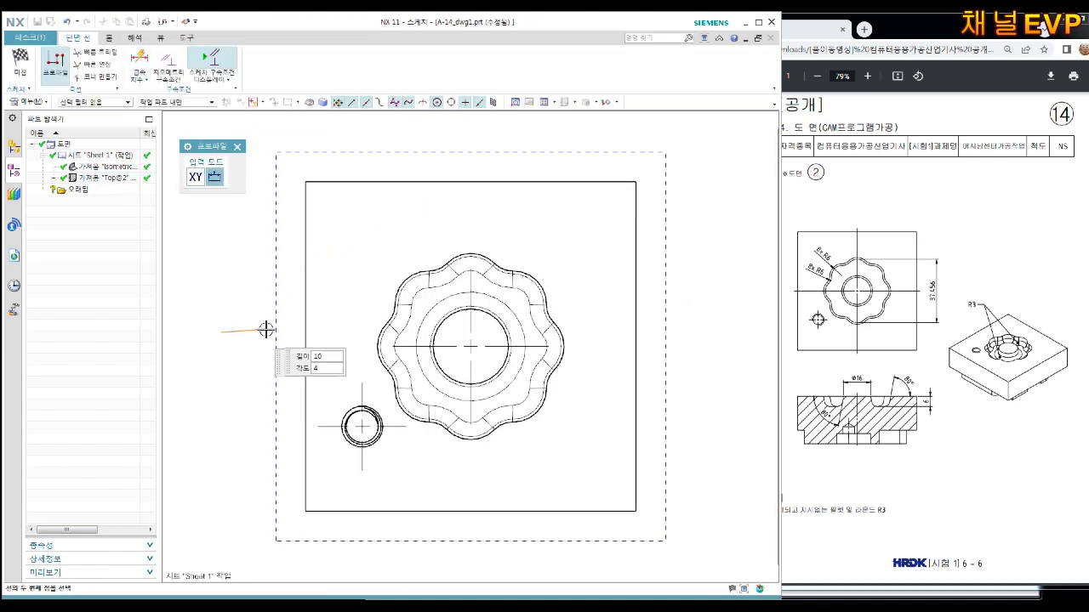
left_click(703, 333)
key("Escape")
key("d")
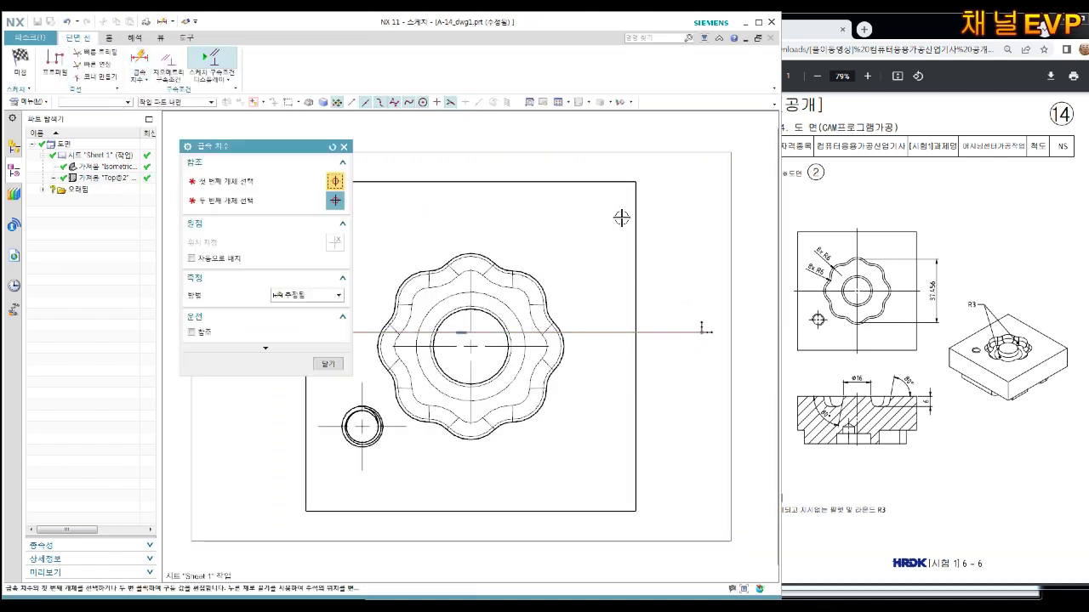
left_click(586, 181)
left_click(702, 331)
left_click(585, 256)
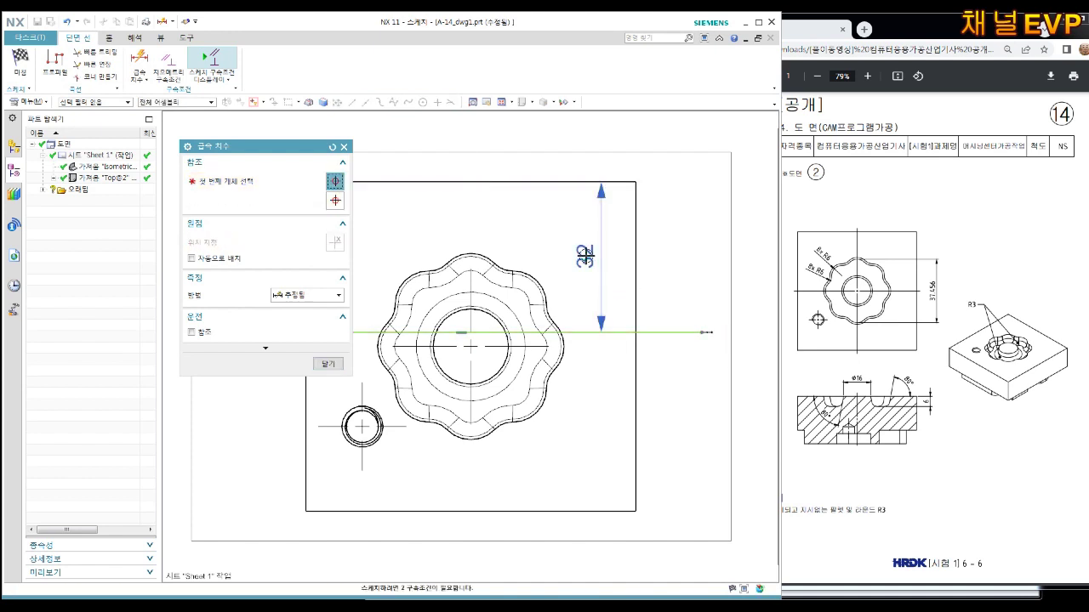
left_click(328, 363)
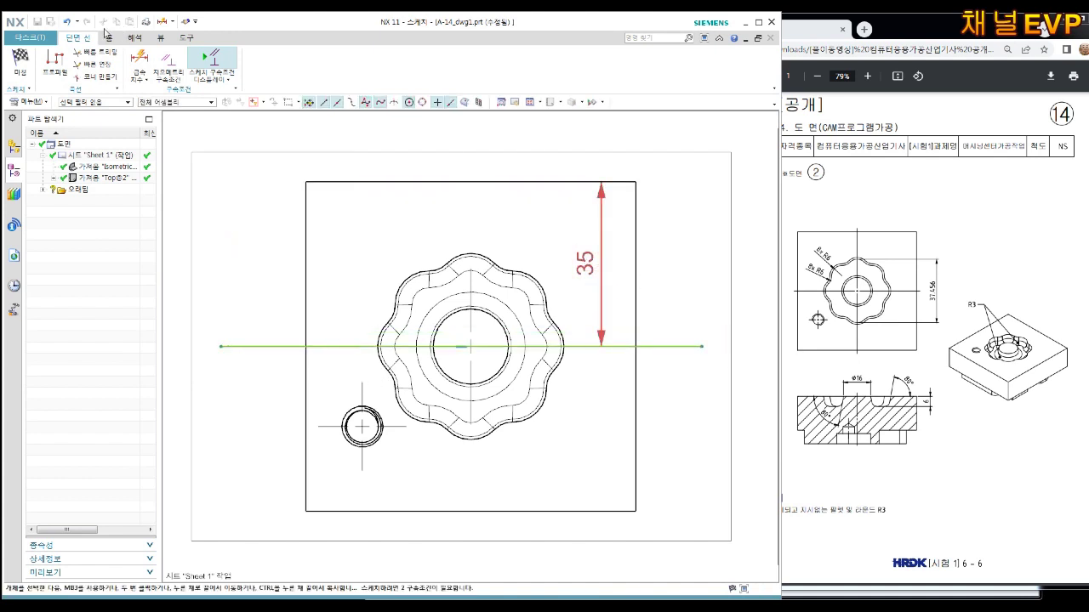
left_click(19, 61)
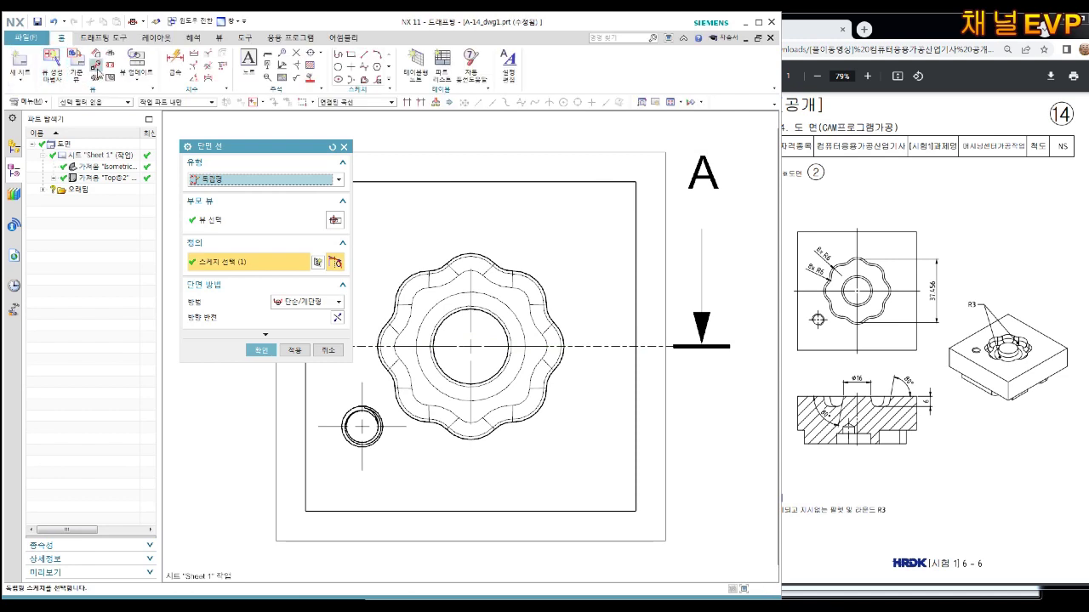
Reverse the A-A section direction and place the section view below the top view.
left_click(338, 318)
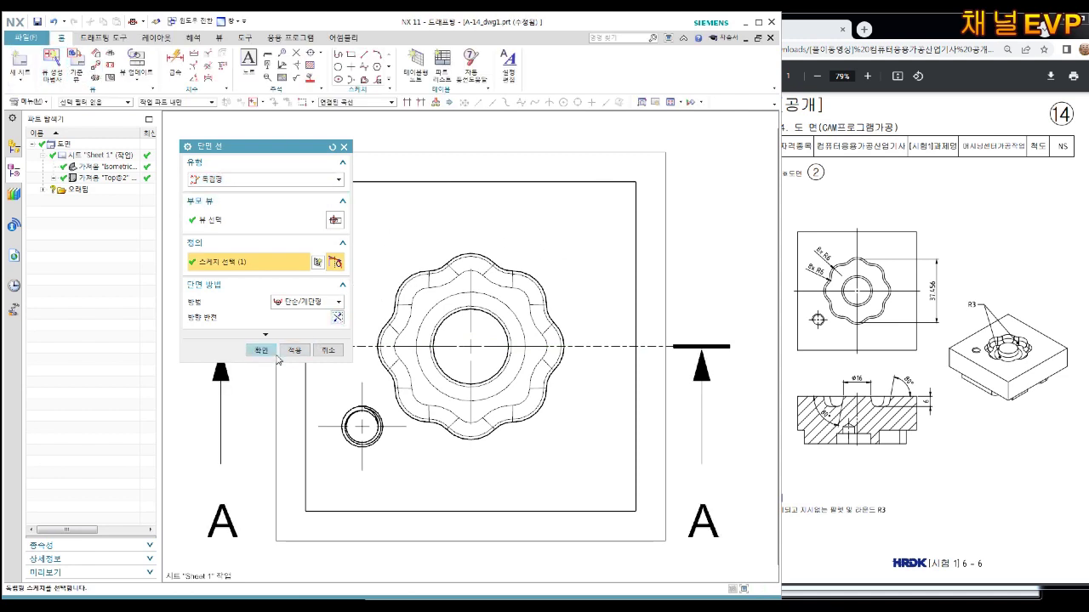
left_click(261, 350)
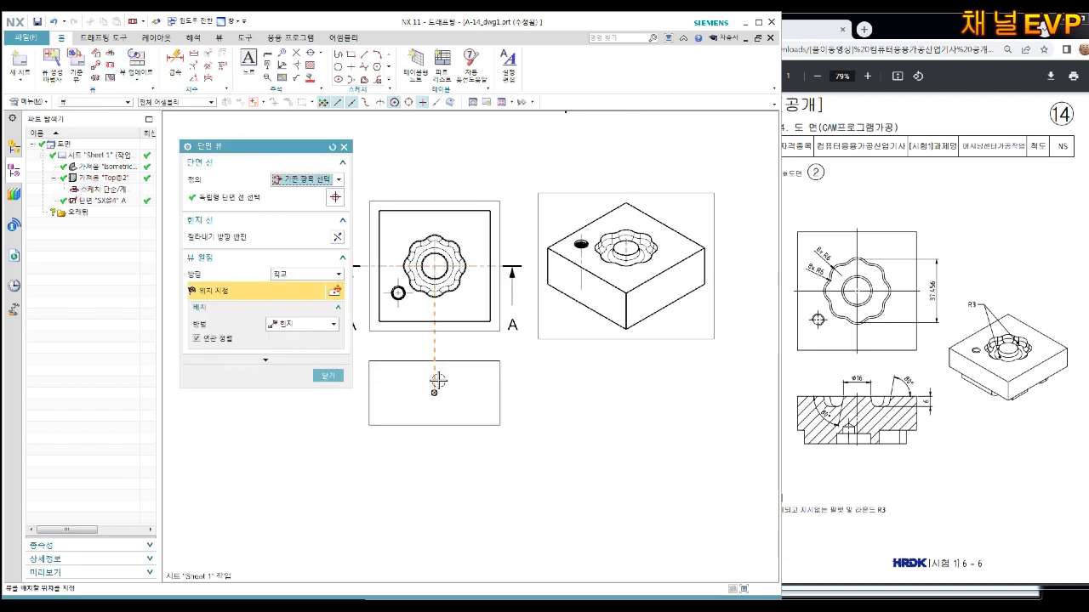
left_click(438, 381)
scroll(453, 375, "down", 3)
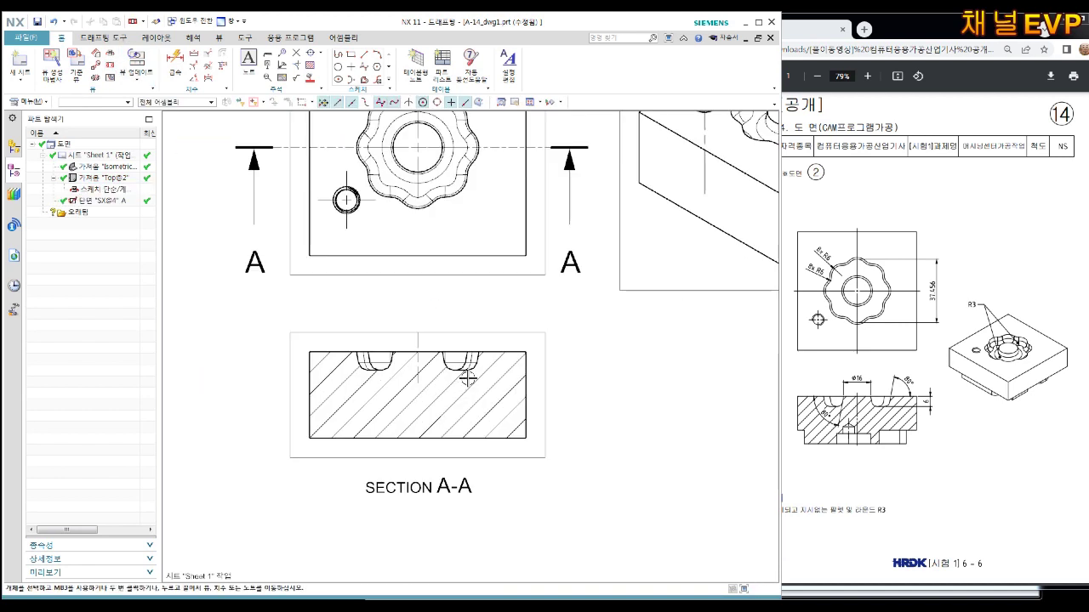
scroll(453, 375, "down", 2)
scroll(365, 377, "down", 2)
Dimension the section's slot width 16 and depth 6.
key("d")
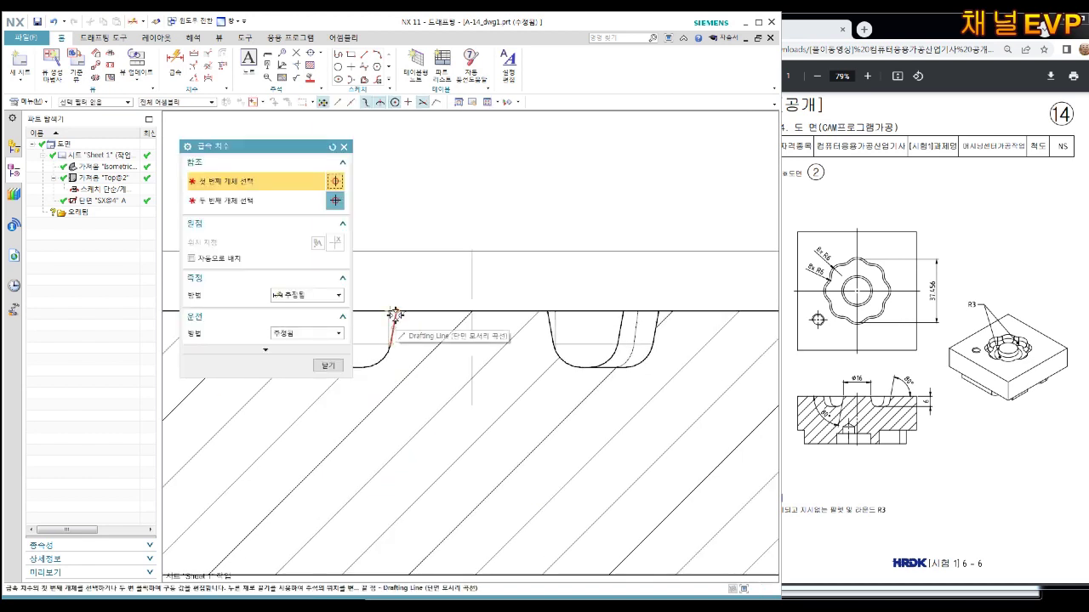
left_click(395, 313)
left_click(547, 309)
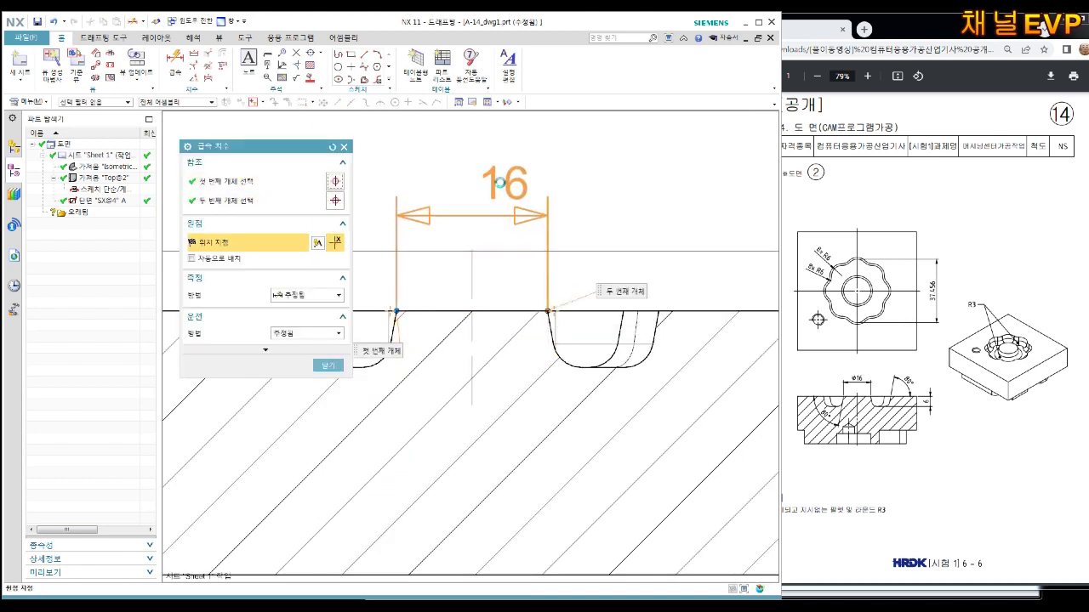
left_click(468, 193)
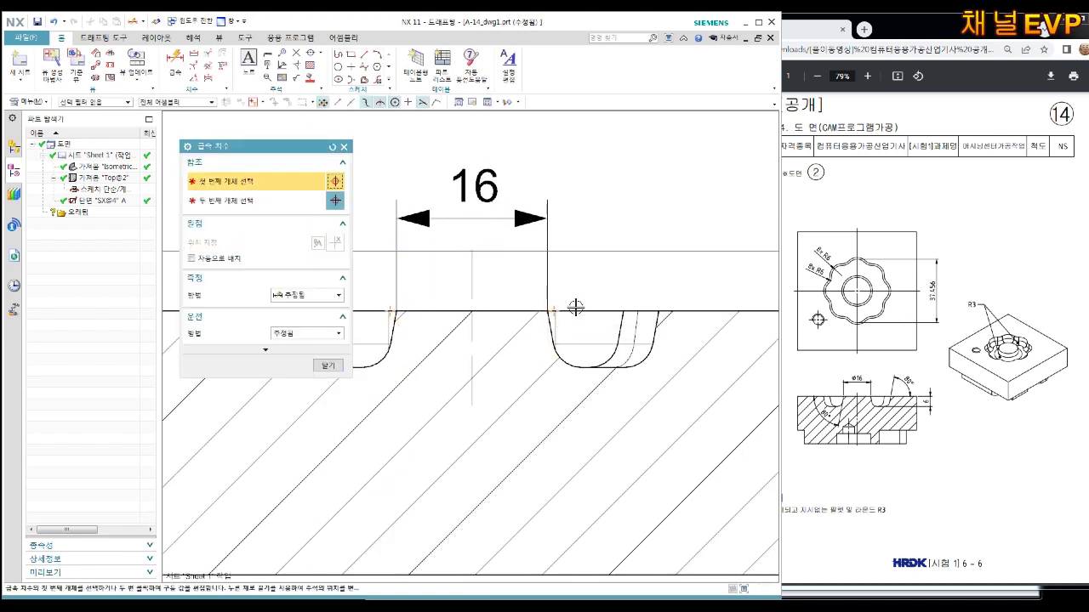
left_click(602, 313)
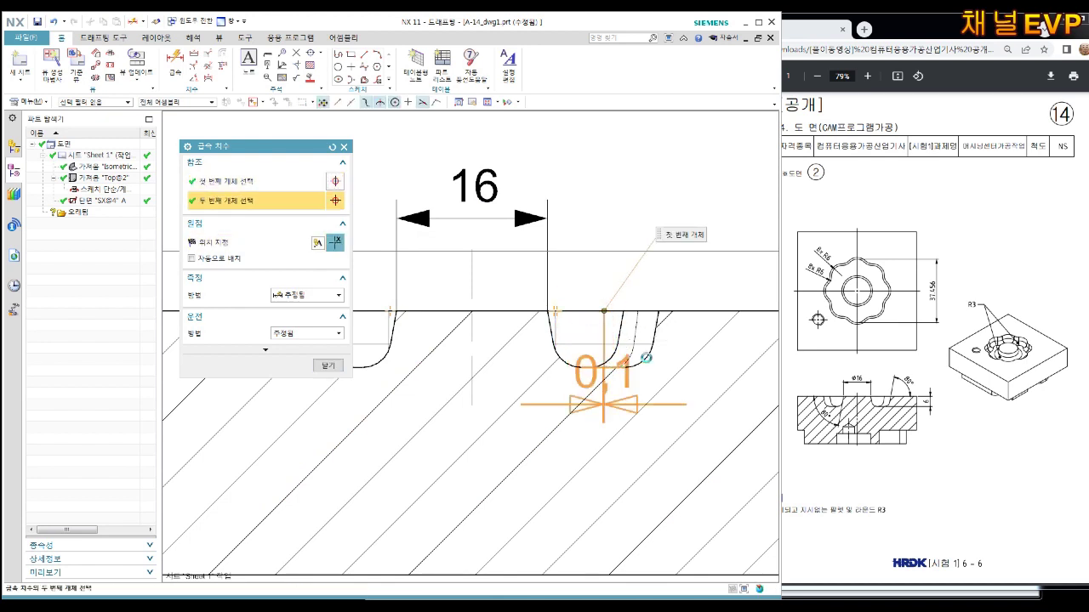
left_click(598, 364)
scroll(672, 352, "up", 2)
middle_click_drag(680, 353, 563, 353, "shift")
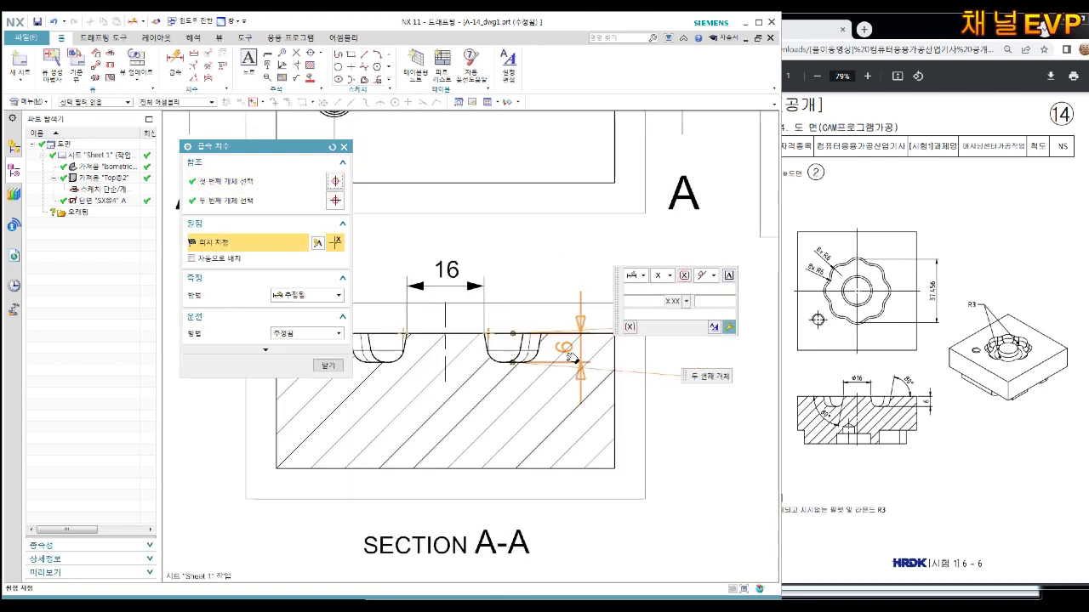
left_click(659, 349)
scroll(501, 347, "down", 2)
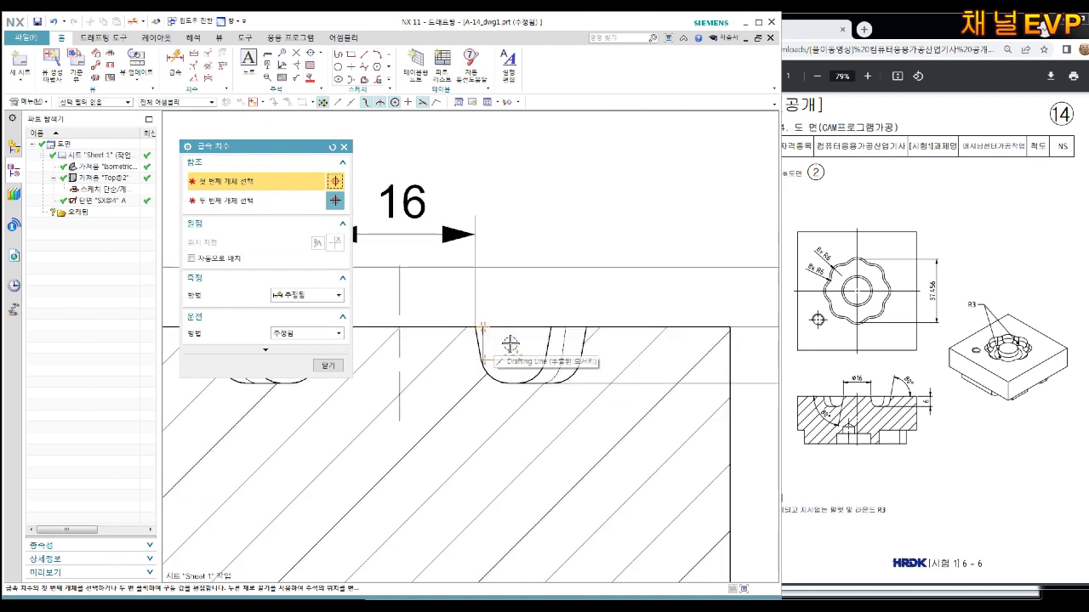
scroll(501, 347, "up", 2)
key("Escape")
Add two 80° angle dimensions on the pocket's side edges.
scroll(537, 357, "down", 2)
left_click(535, 356)
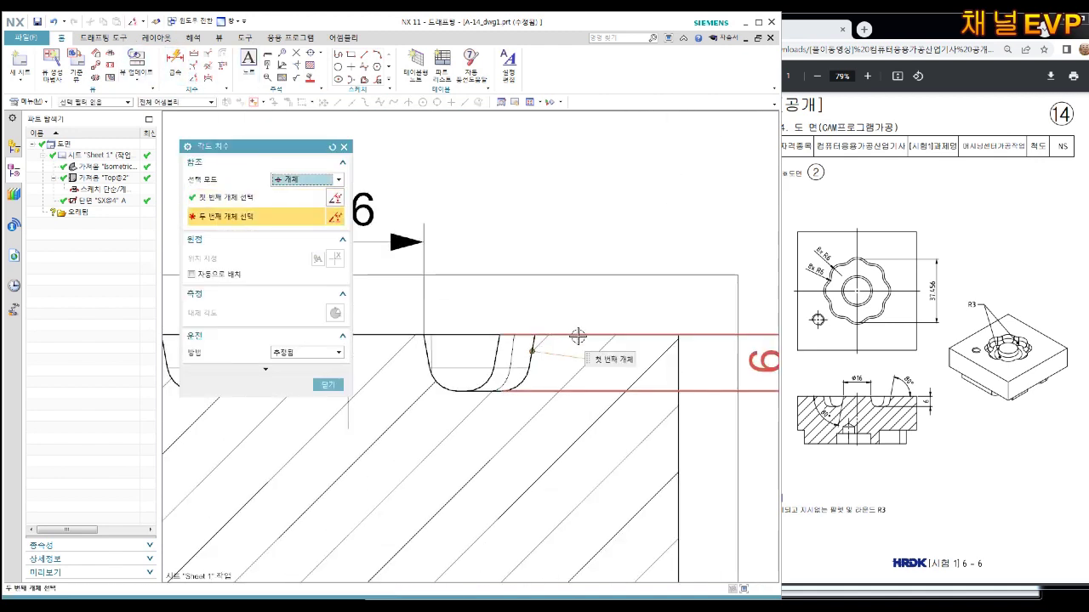
left_click(578, 335)
left_click(642, 240)
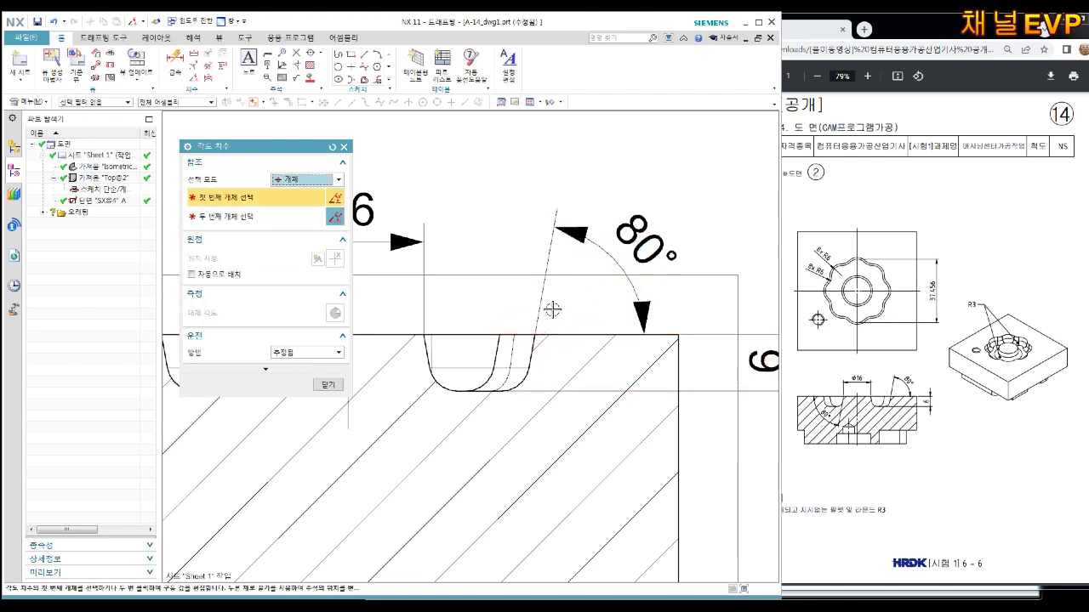
scroll(488, 323, "up", 1)
scroll(573, 341, "down", 2)
left_click(522, 356)
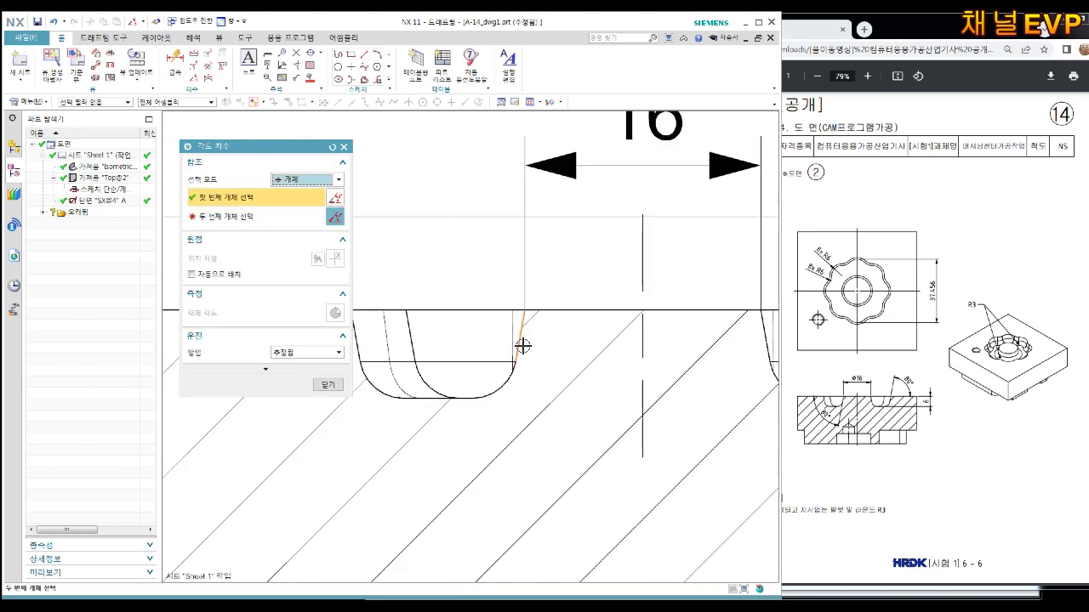
left_click(522, 313)
scroll(522, 314, "up", 3)
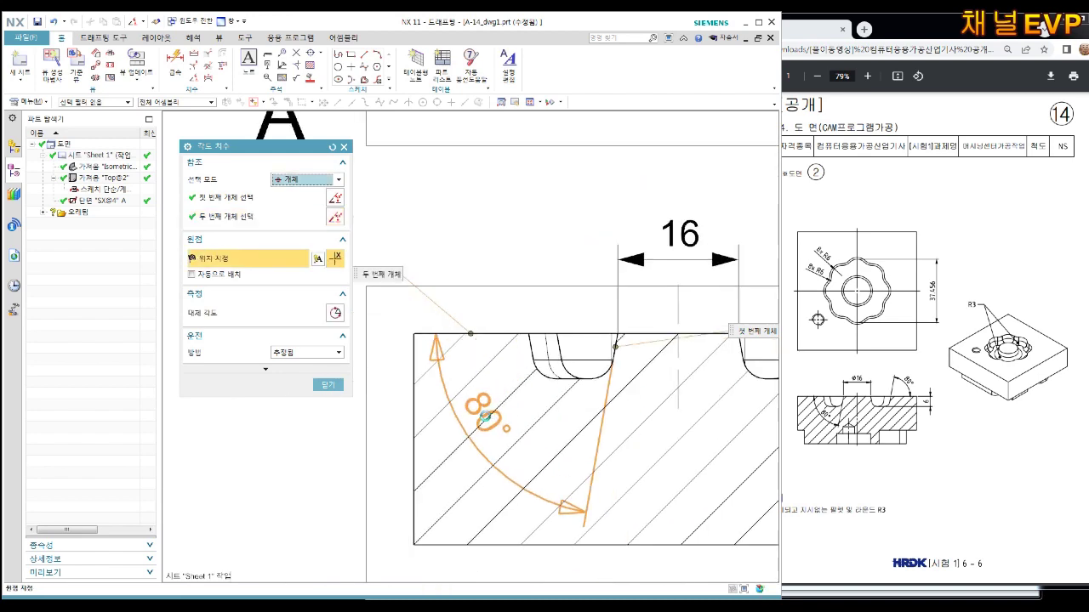
left_click(502, 374)
Pan and zoom so all drawing views are centred in sight.
scroll(624, 413, "up", 2)
middle_click_drag(624, 414, 546, 426, "shift")
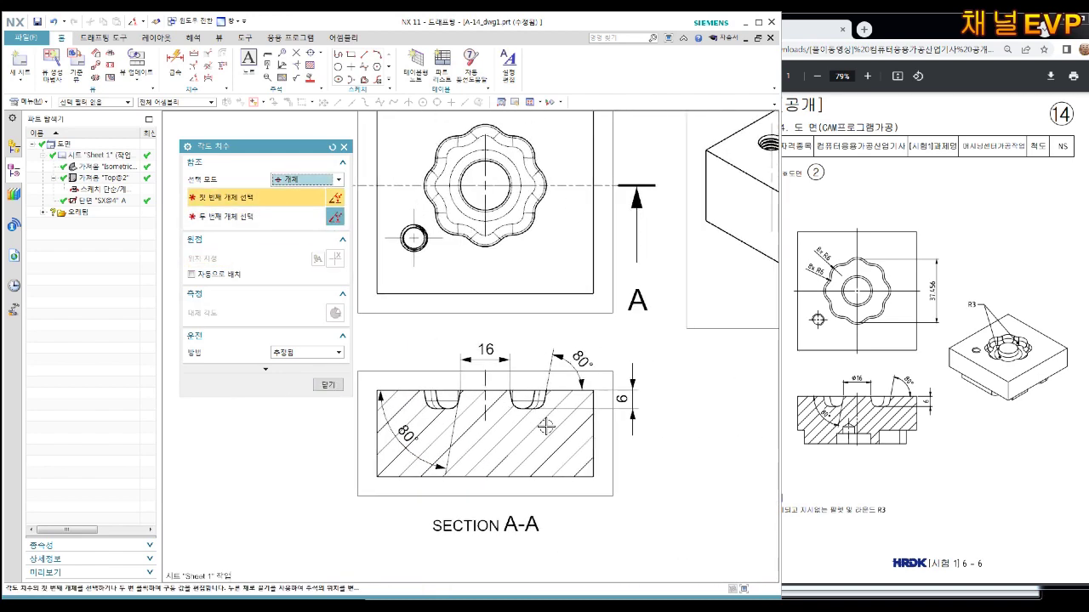
middle_click_drag(614, 438, 635, 489, "shift")
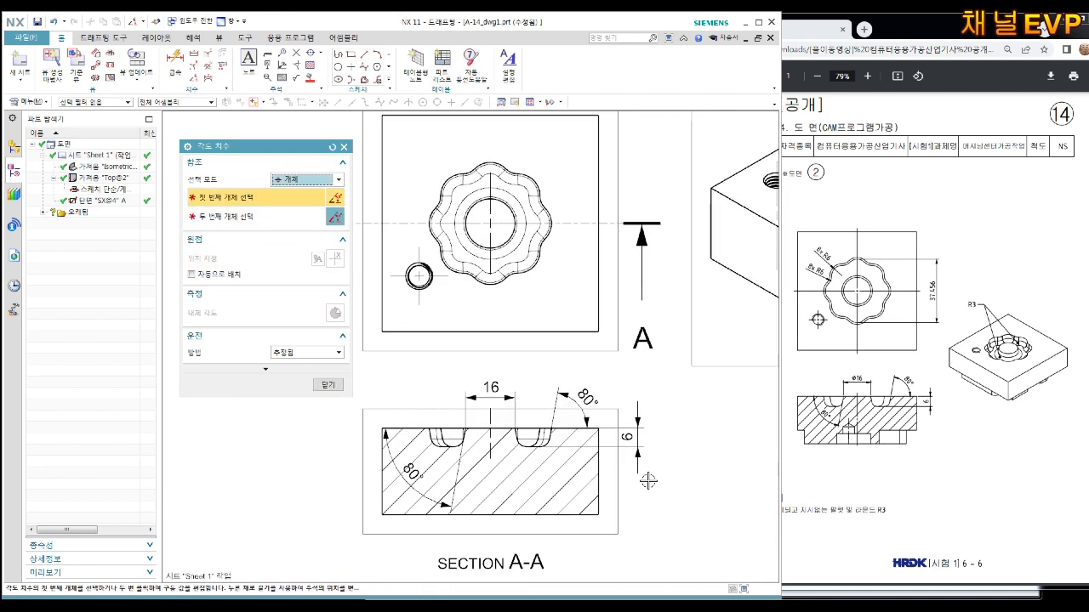
scroll(670, 486, "up", 2)
scroll(669, 486, "up", 2)
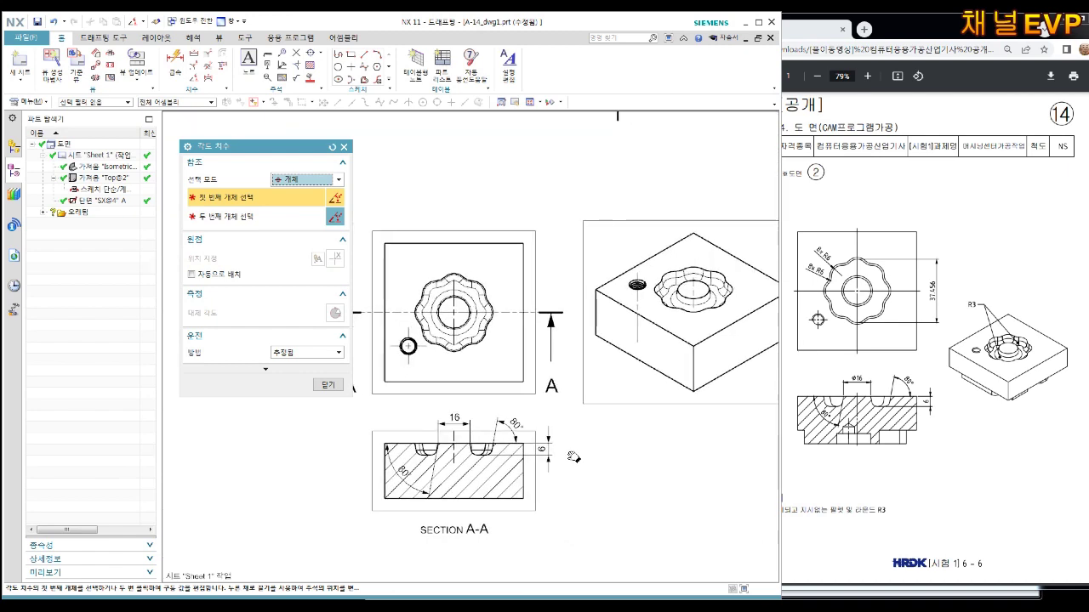
scroll(433, 397, "down", 6)
scroll(622, 433, "up", 1)
scroll(553, 408, "up", 2)
scroll(527, 374, "up", 1)
scroll(525, 364, "down", 1)
middle_click_drag(525, 364, 455, 351, "shift")
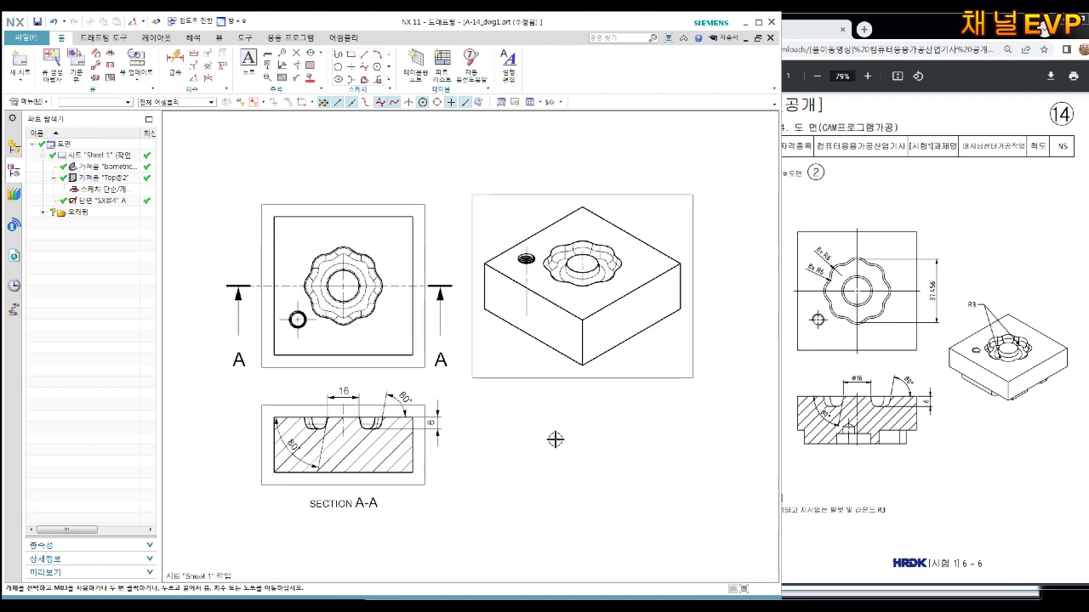
Save the drawing and switch to the A-14 model window.
key("ctrl+s")
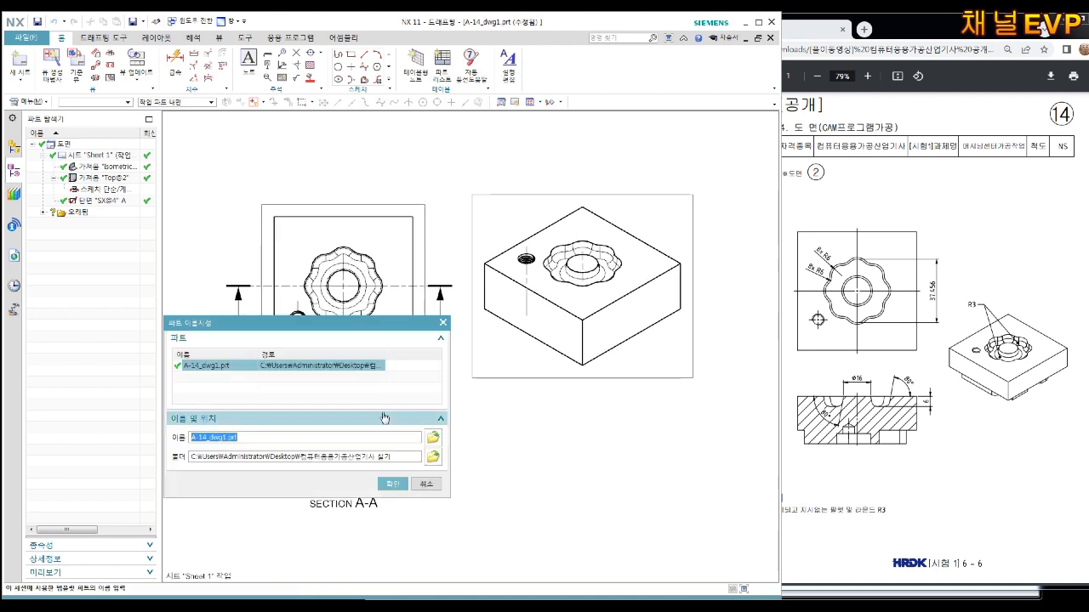
left_click(388, 483)
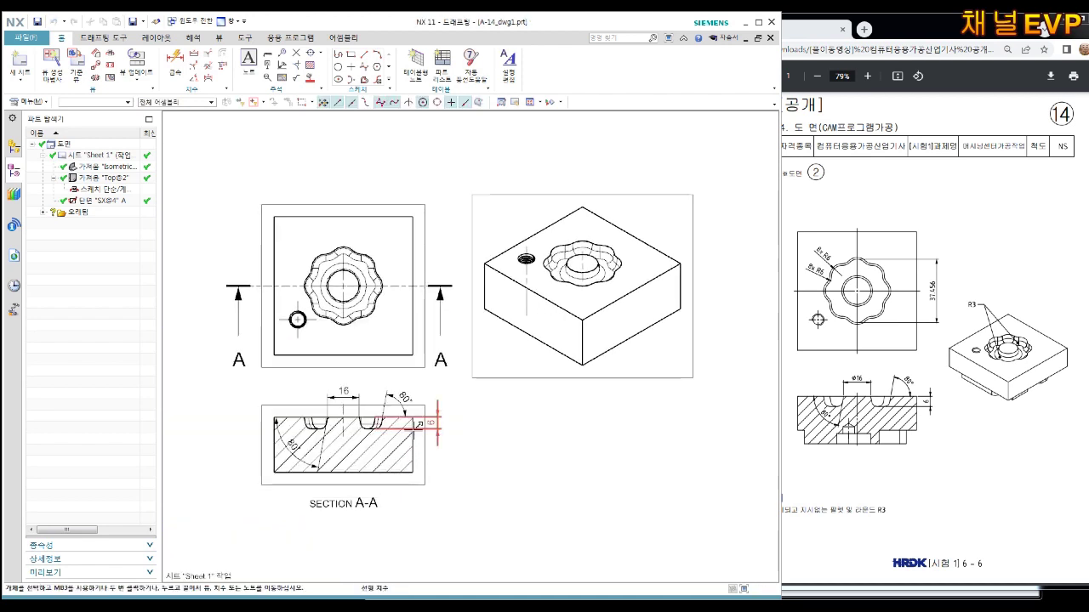
key("ctrl+Tab")
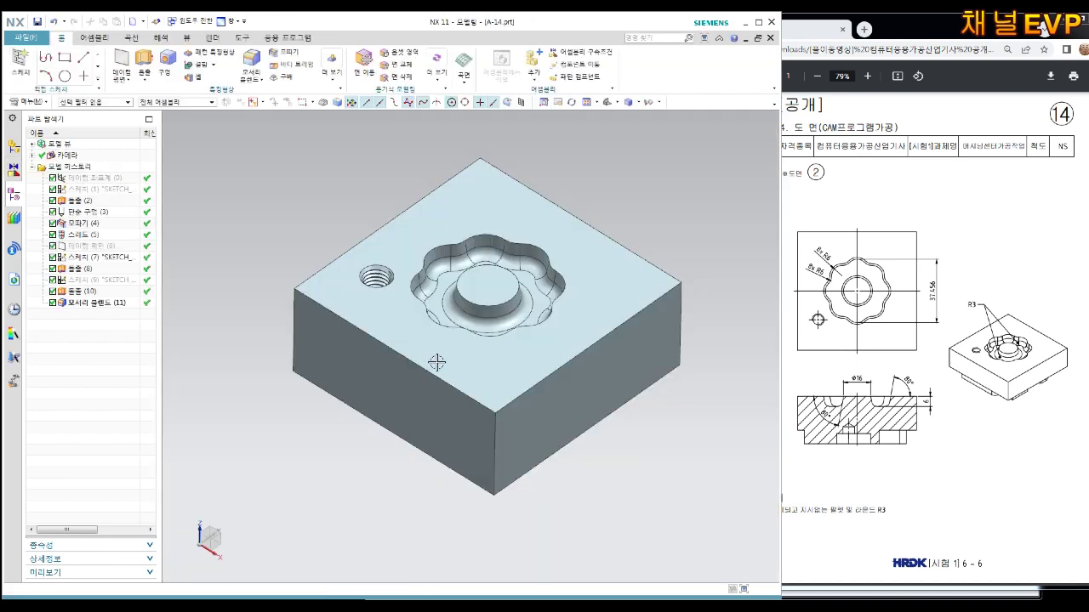
Colour the block Strong Plum magenta through Edit Object Display.
left_click(188, 39)
left_click(598, 247)
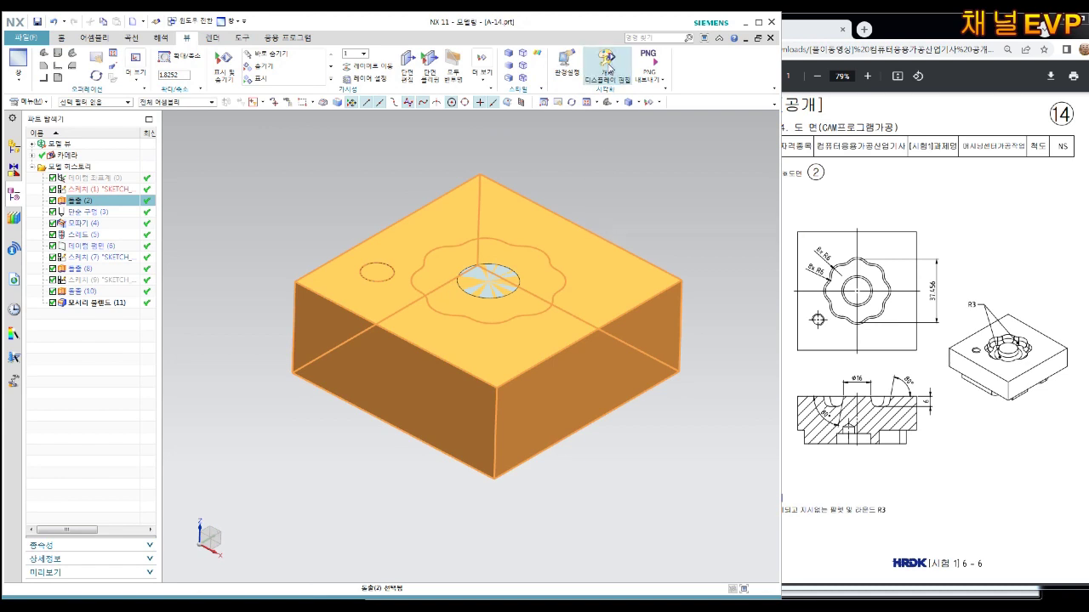
left_click(606, 61)
left_click(322, 214)
left_click(211, 195)
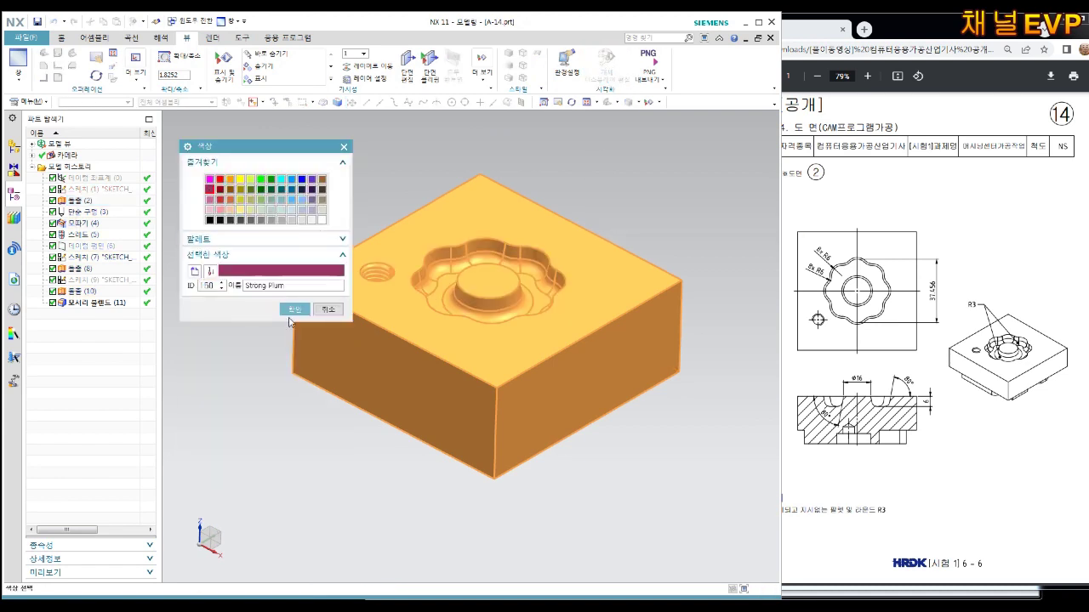
left_click(294, 308)
left_click(268, 468)
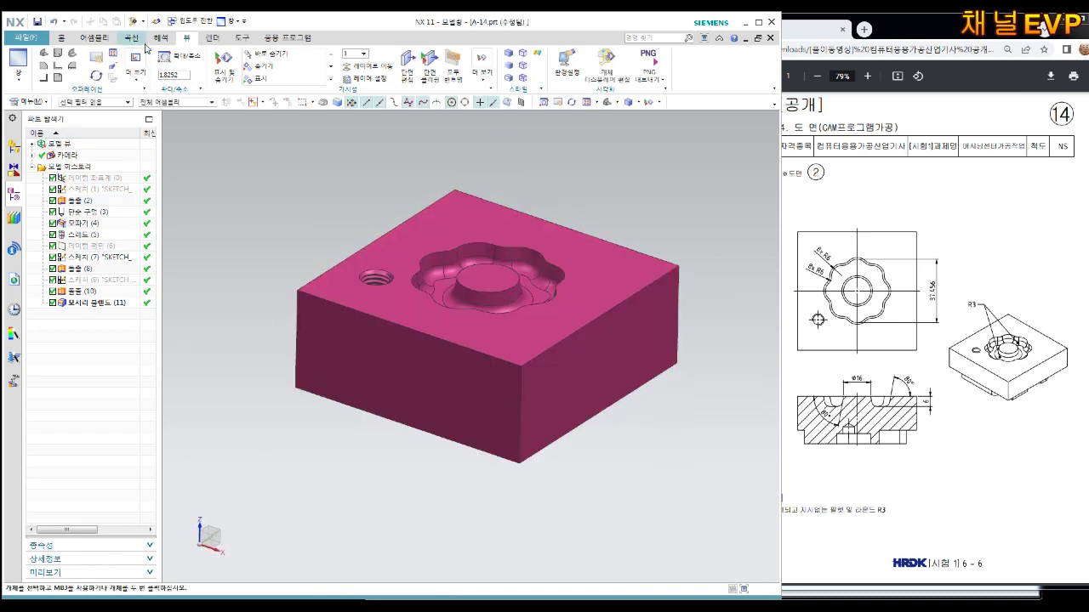
Start Curve > Text on the block's front face.
left_click(140, 40)
left_click(223, 62)
left_click(397, 373)
Run the text '컴퓨터응용가공산업기사 실기14' upright along the front bottom edge.
left_click(422, 440)
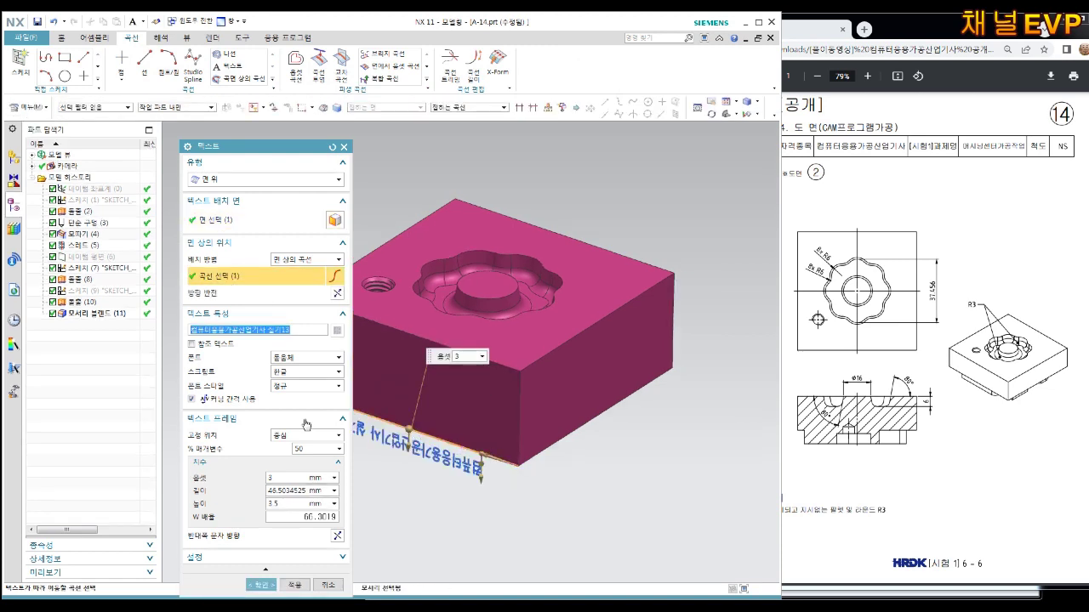
left_click(337, 293)
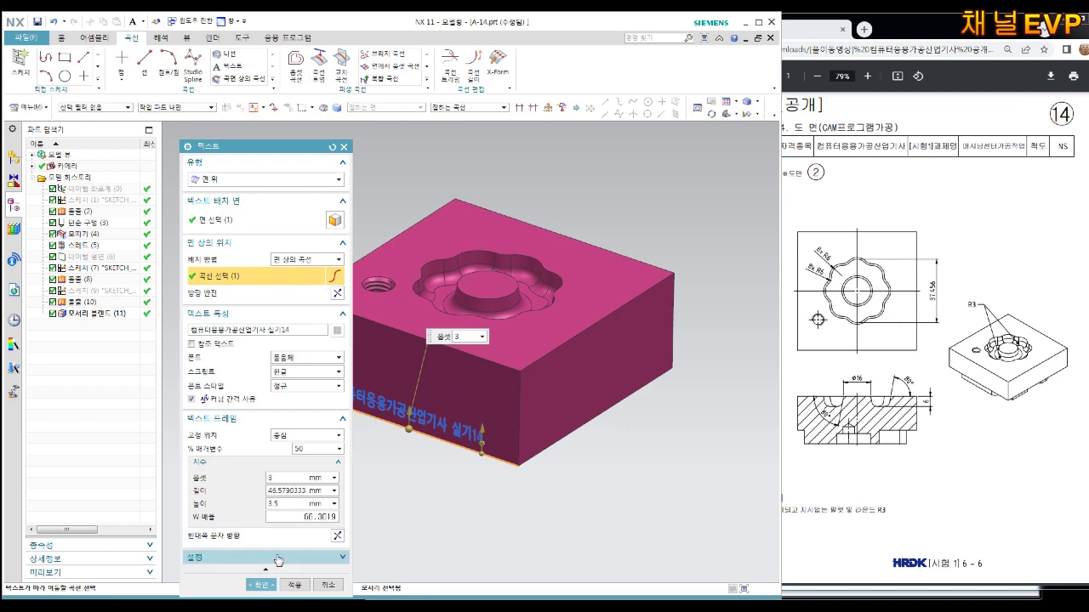
left_click(260, 585)
scroll(377, 360, "up", 3)
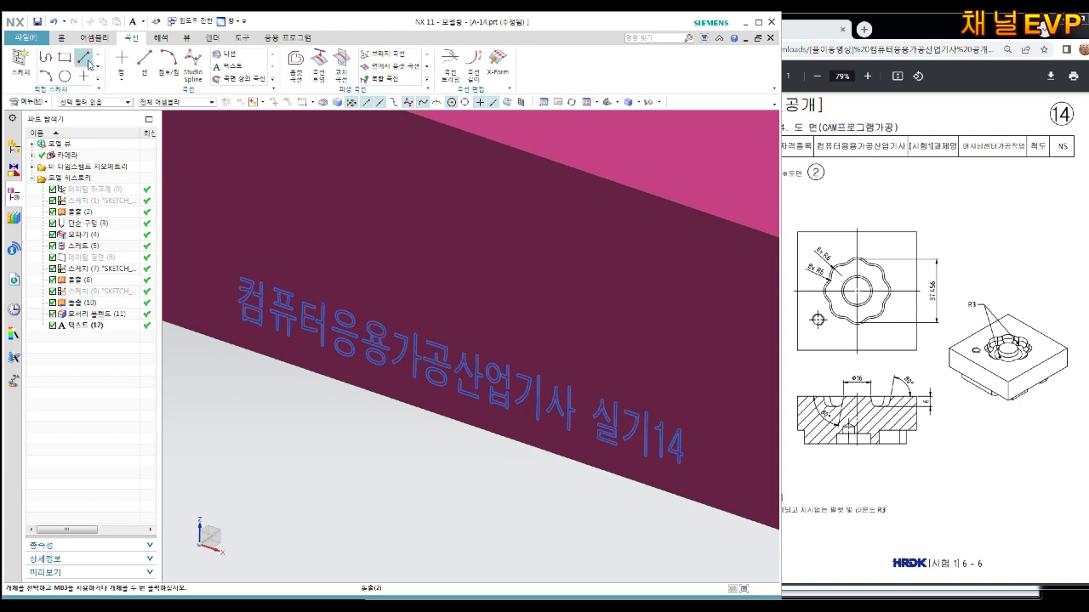
left_click(61, 39)
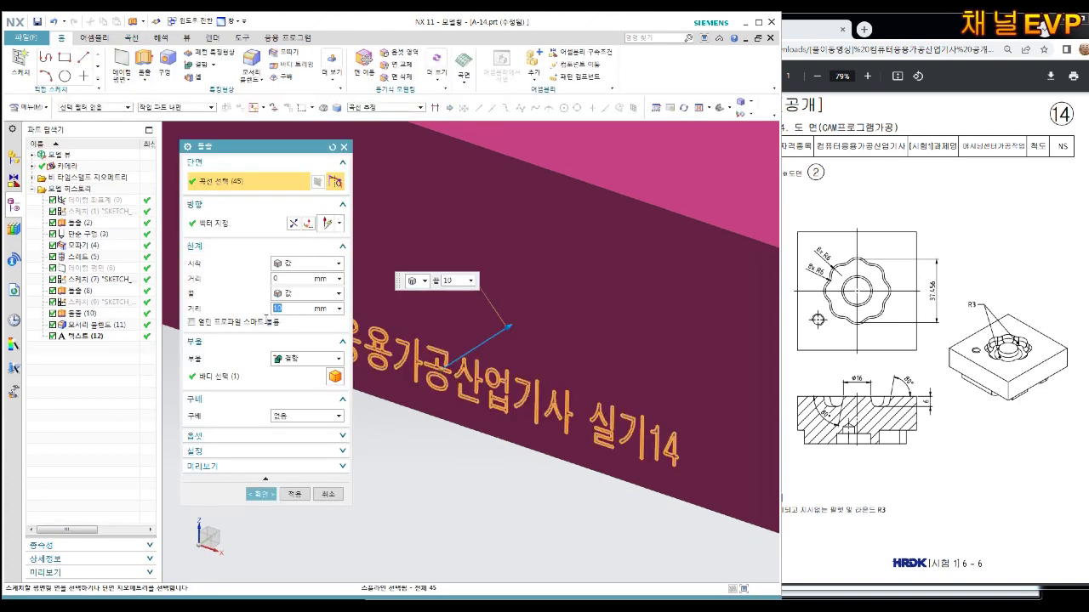
type("0.1")
Extrude the text 0.1 mm and hide the Text (12) curves.
key("Return")
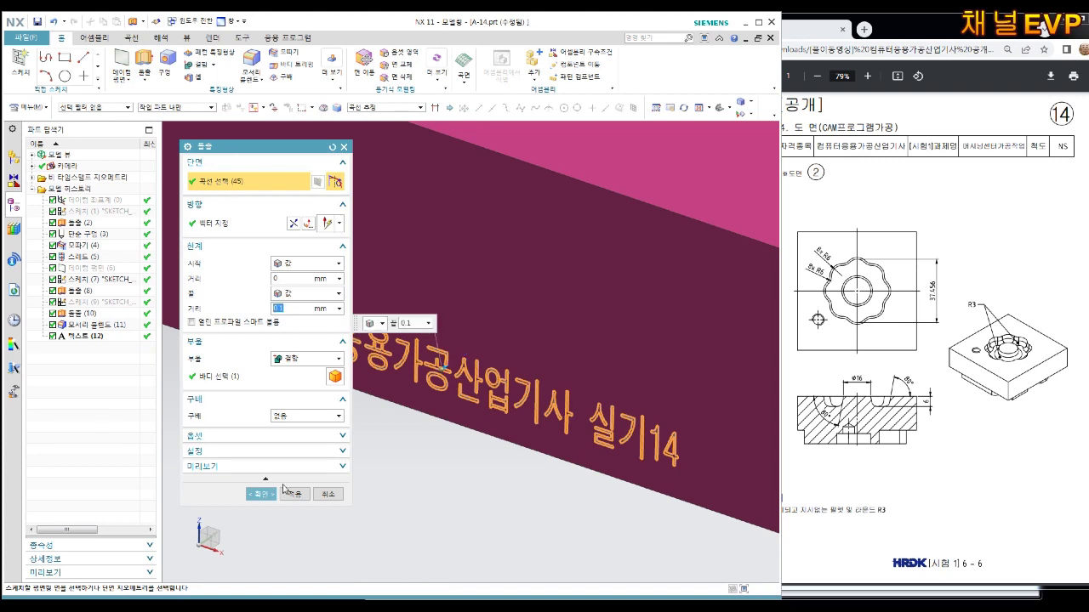
left_click(272, 495)
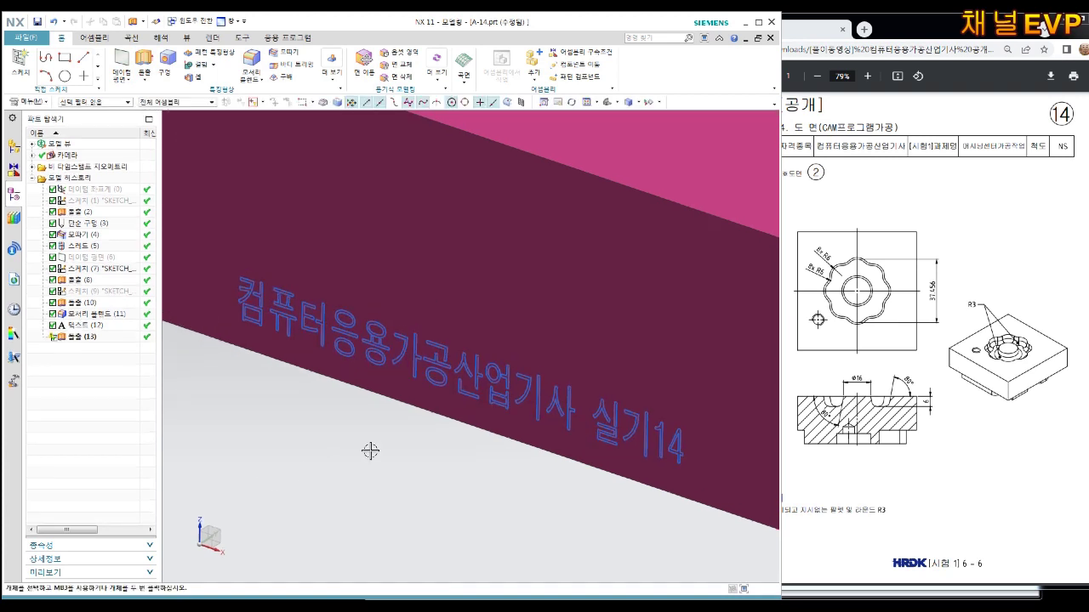
right_click(107, 331)
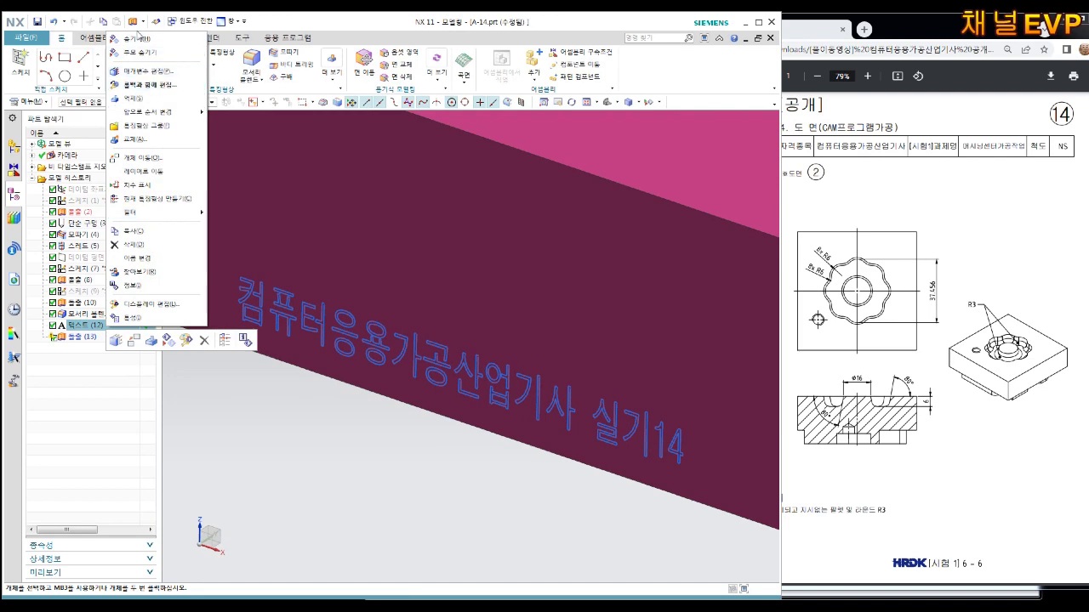
left_click(137, 37)
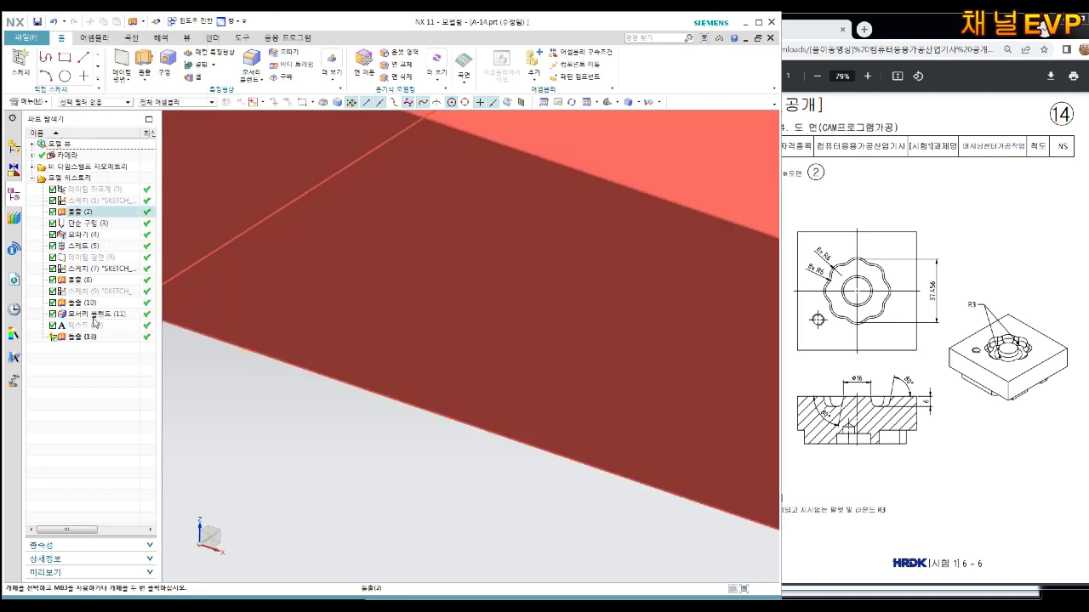
Edit Extrude (13) to use a Subtract boolean, engraving the lettering.
right_click(85, 337)
left_click(119, 102)
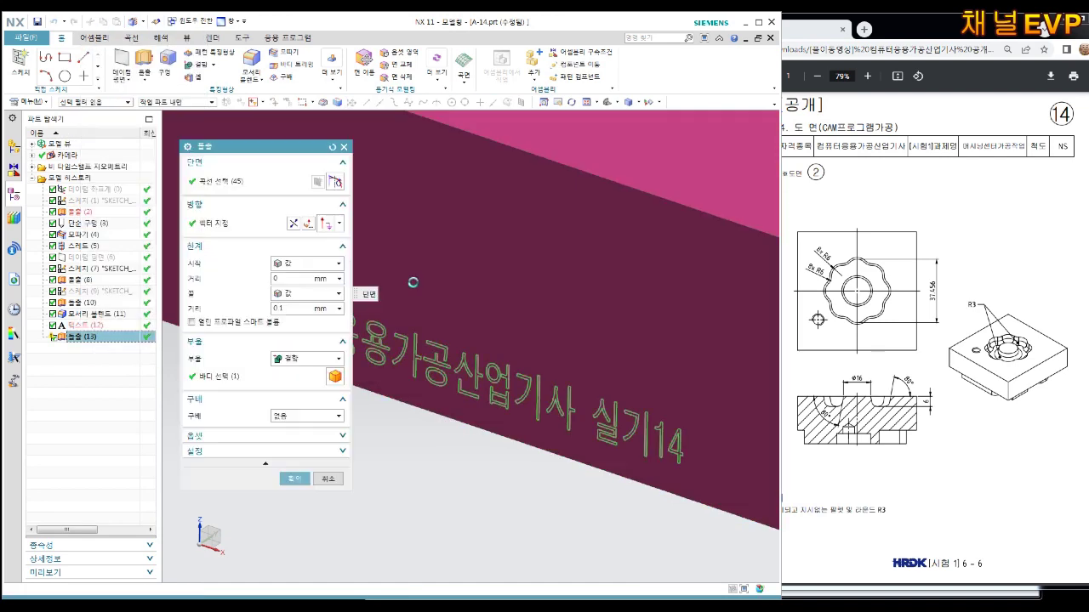
left_click(296, 362)
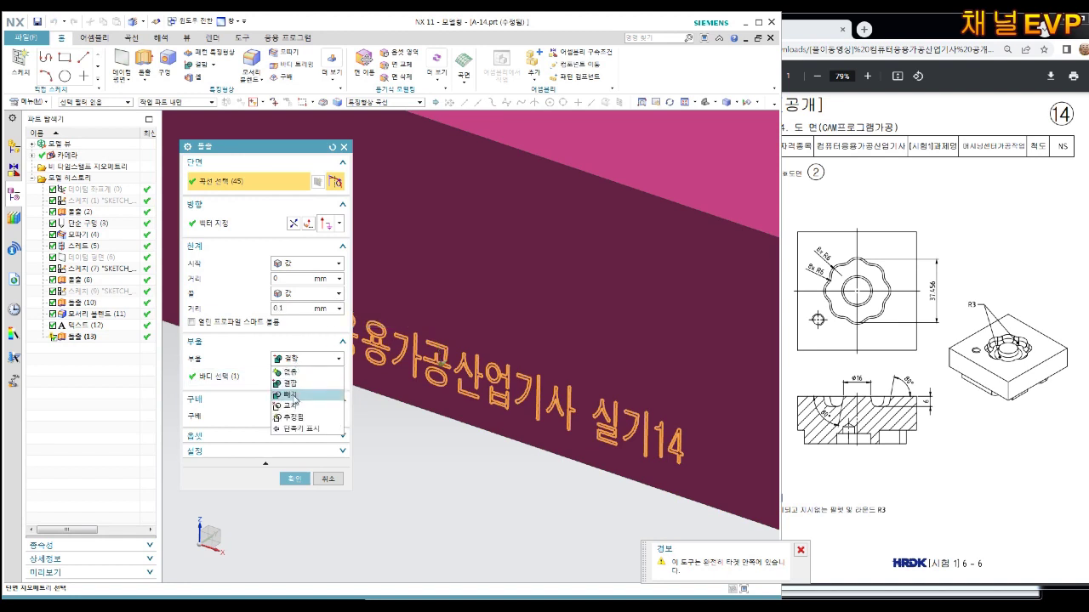
left_click(297, 399)
left_click(294, 478)
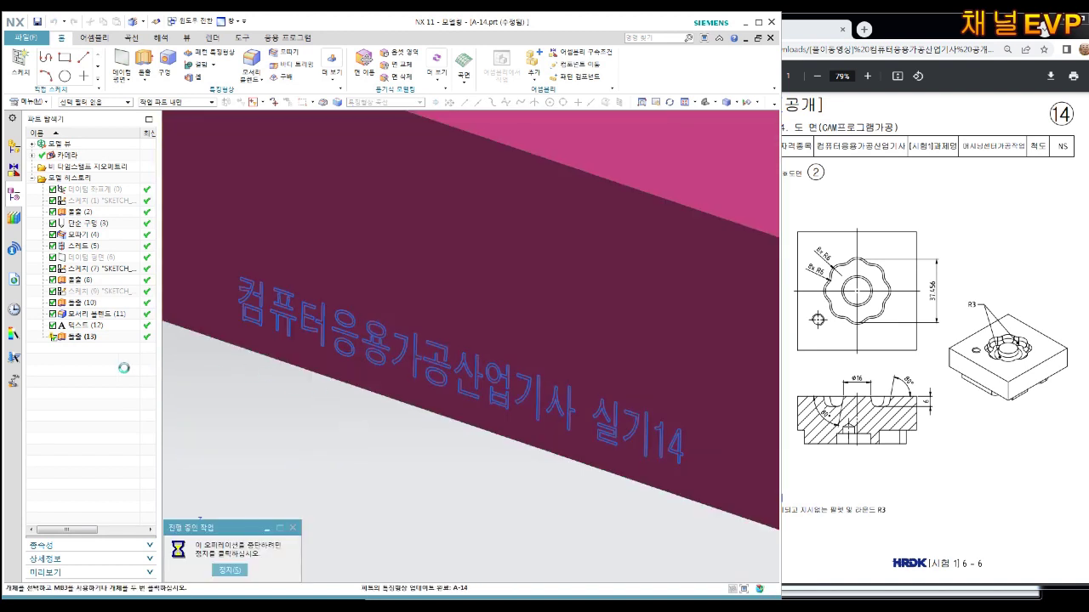
scroll(208, 367, "up", 2)
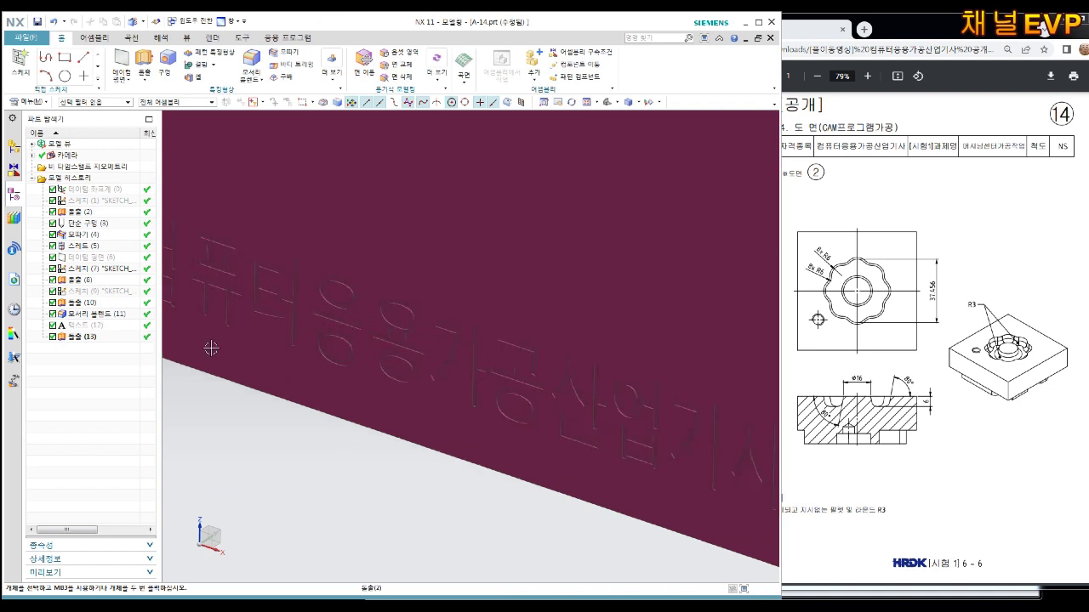
right_click(91, 339)
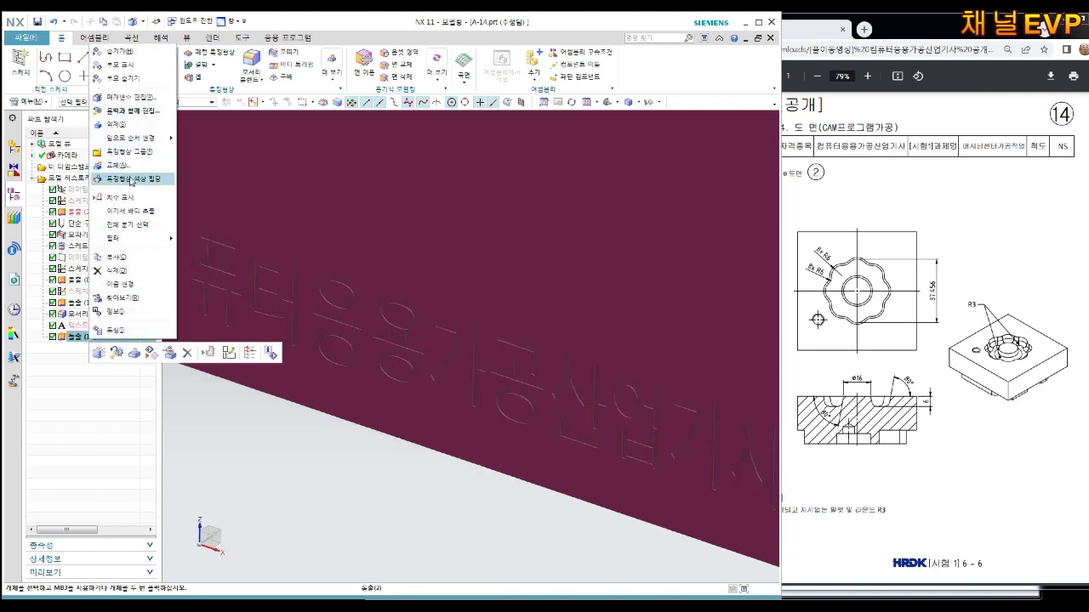
Assign a black face colour to the engraved Extrude (13) lettering.
left_click(128, 178)
left_click(216, 225)
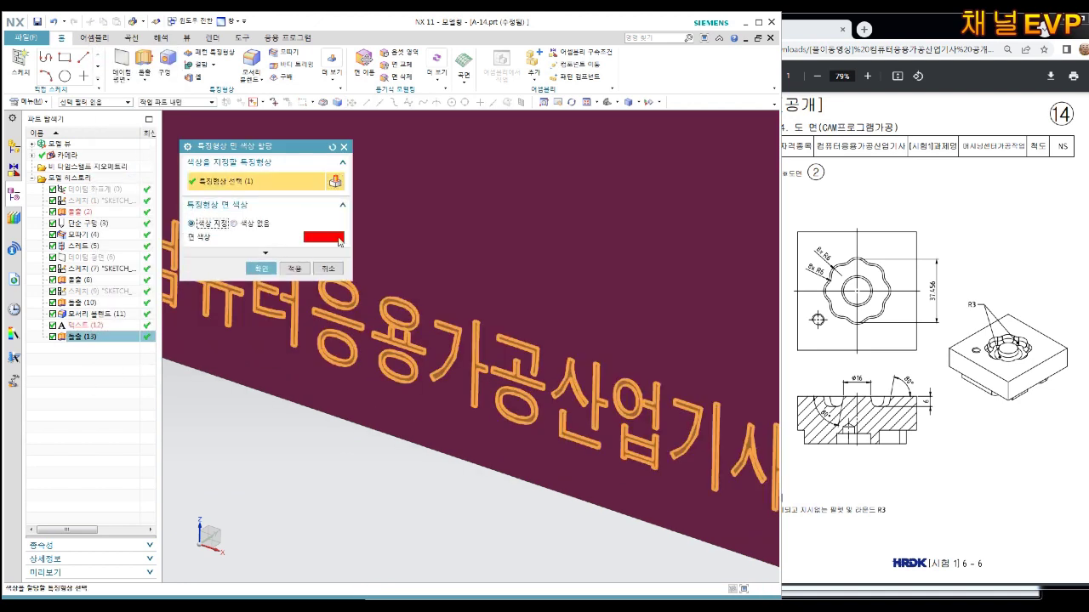
left_click(319, 226)
left_click(210, 221)
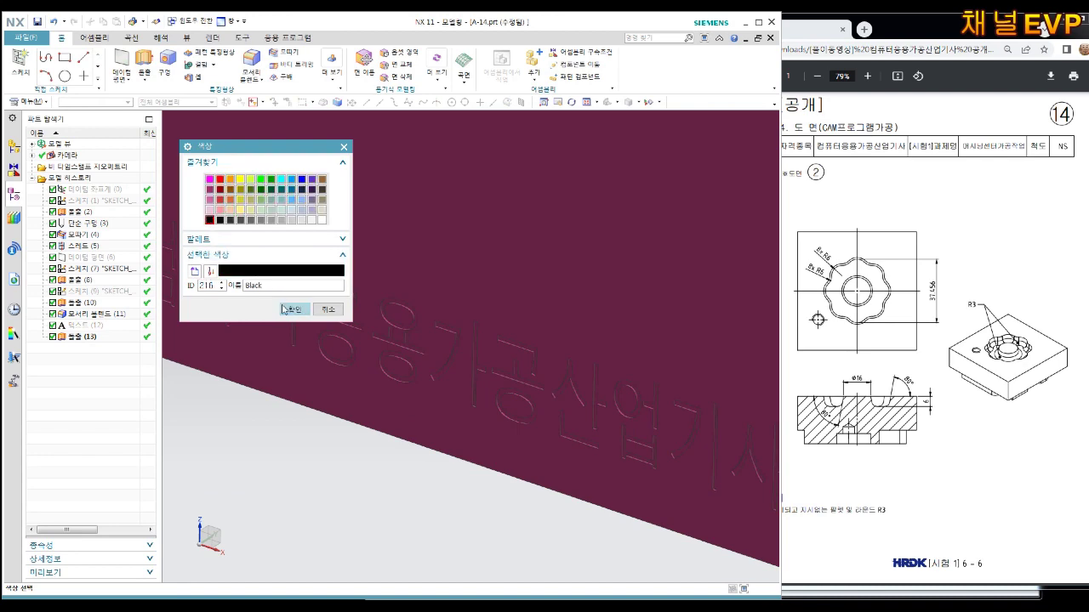
left_click(295, 310)
left_click(260, 266)
scroll(289, 255, "down", 3)
scroll(360, 226, "down", 2)
scroll(383, 255, "down", 2)
scroll(450, 312, "down", 1)
mouse_move(450, 311)
middle_mouse_down()
mouse_move(427, 243)
mouse_move(459, 285)
mouse_move(437, 315)
mouse_move(567, 262)
mouse_move(556, 431)
mouse_move(525, 382)
mouse_move(533, 396)
mouse_move(580, 367)
mouse_move(632, 430)
mouse_move(607, 390)
middle_mouse_up()
Orbit the finished block, then snap it to the standard trimetric view.
mouse_move(602, 370)
middle_mouse_down()
mouse_move(562, 343)
mouse_move(462, 371)
mouse_move(557, 355)
mouse_move(661, 438)
middle_mouse_up()
key("Home")
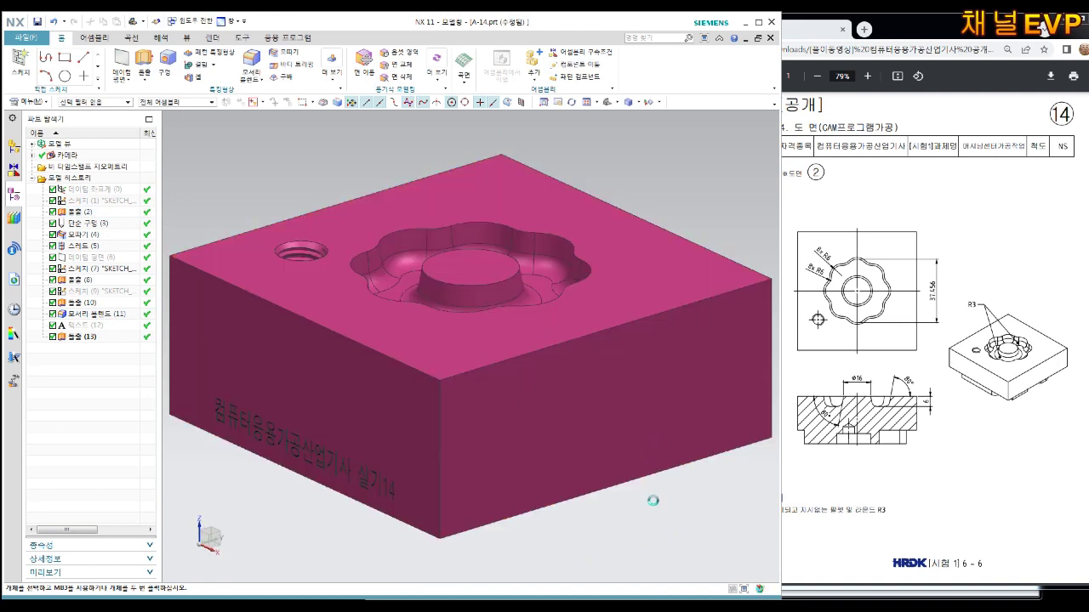